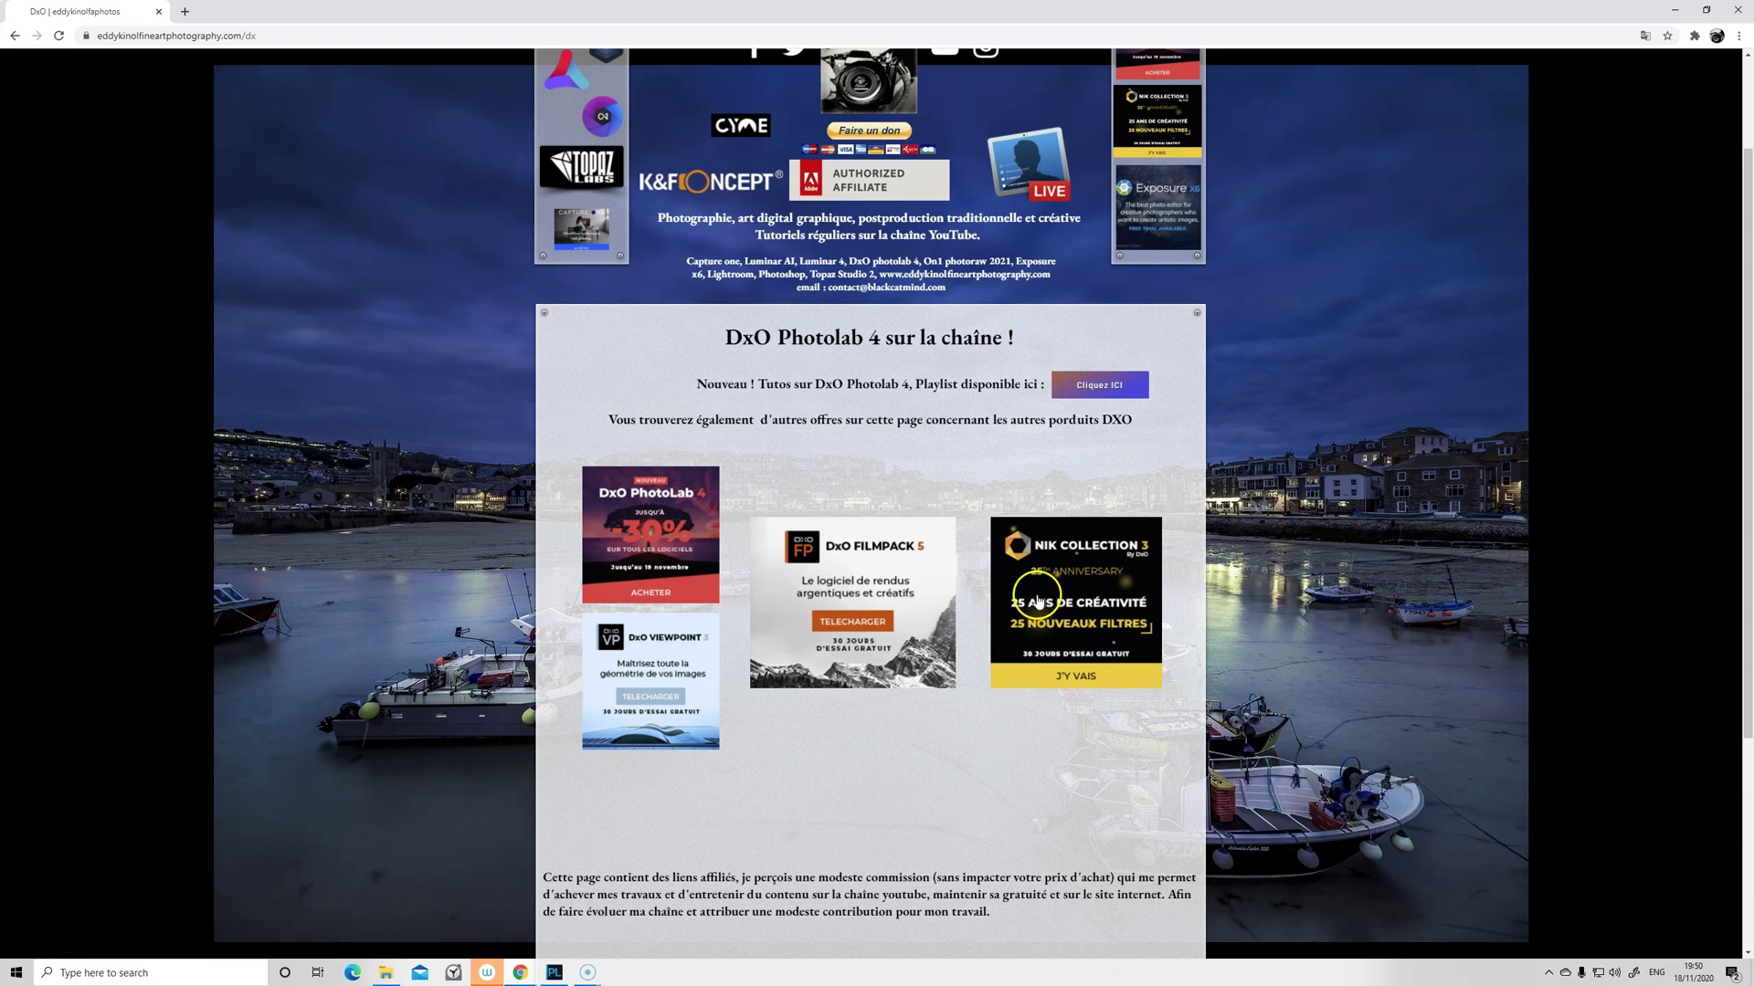
- Open the Nik Collection 3 offer and its 25th anniversary details page
click(1127, 586)
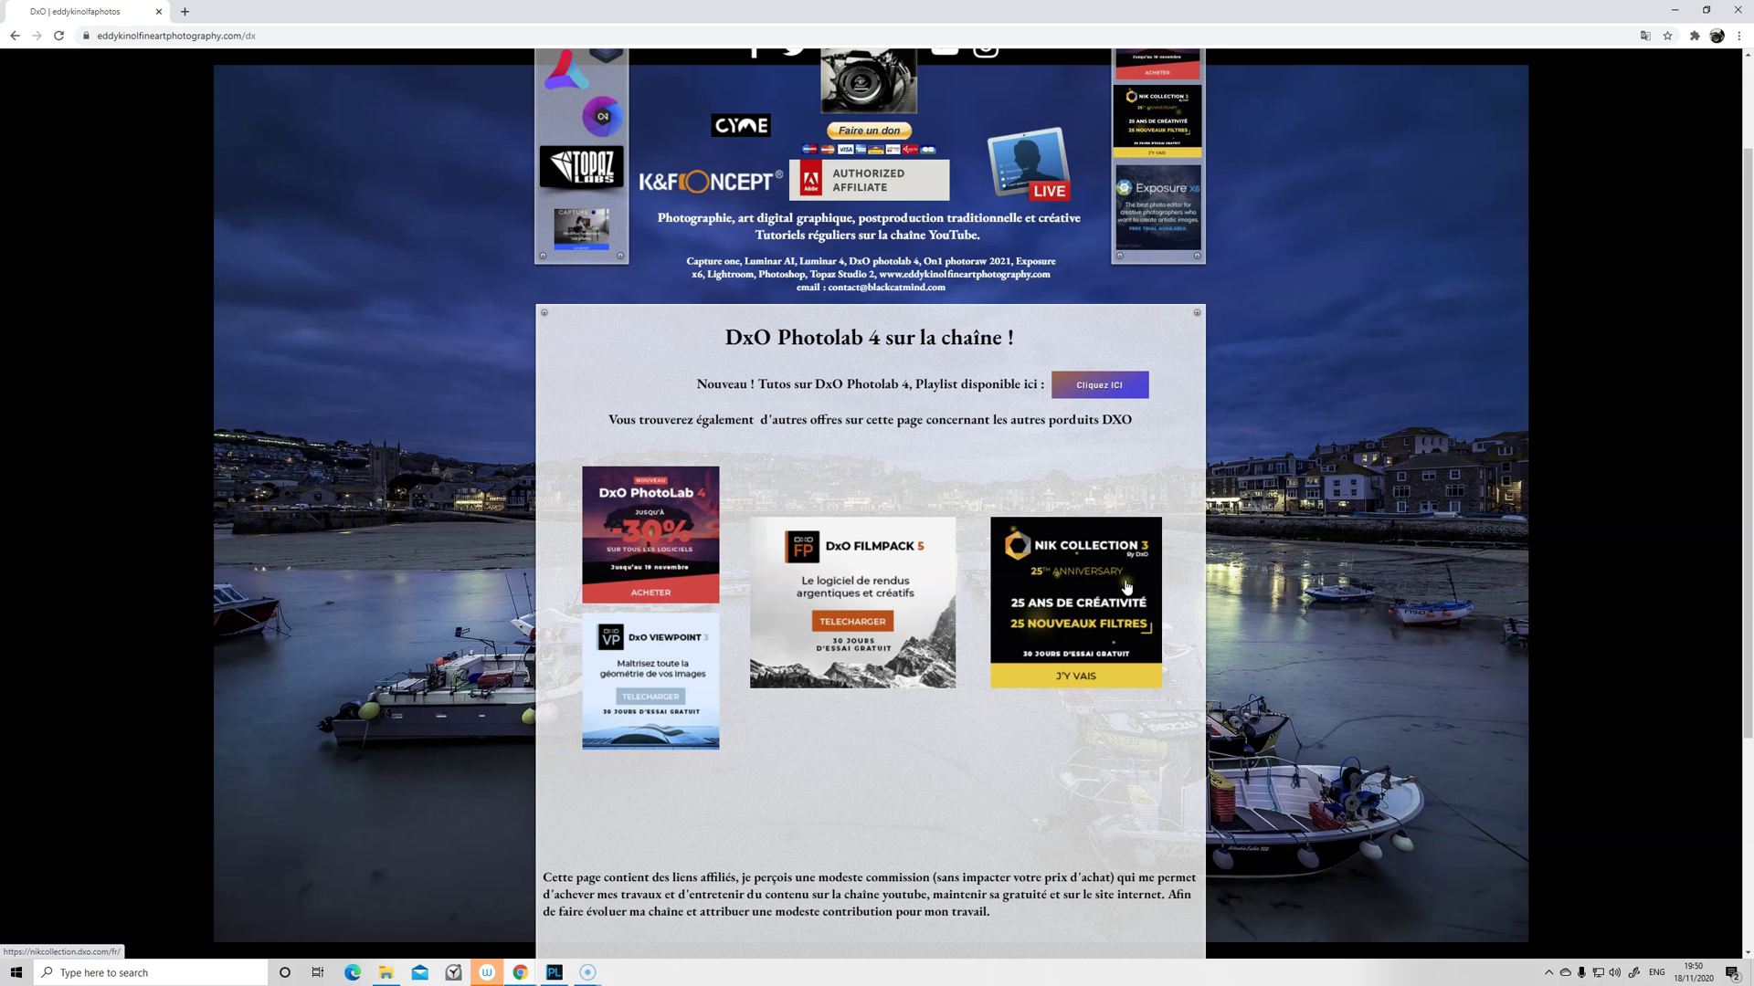
click(766, 820)
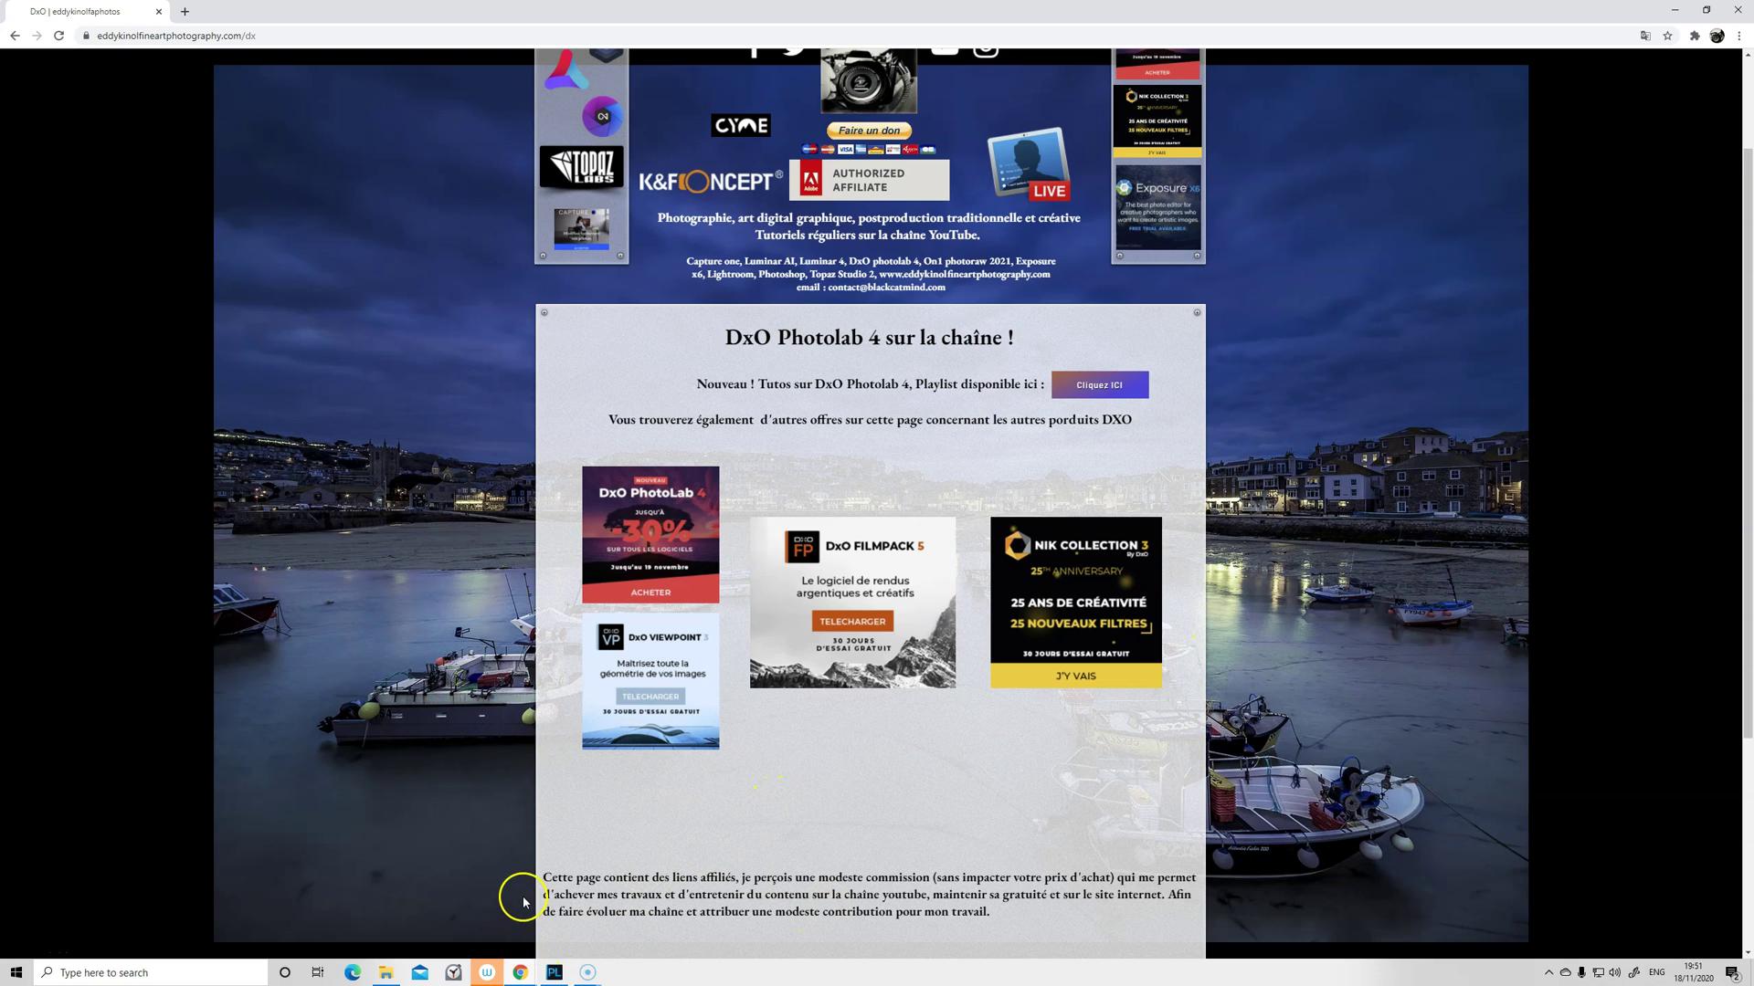
click(1076, 588)
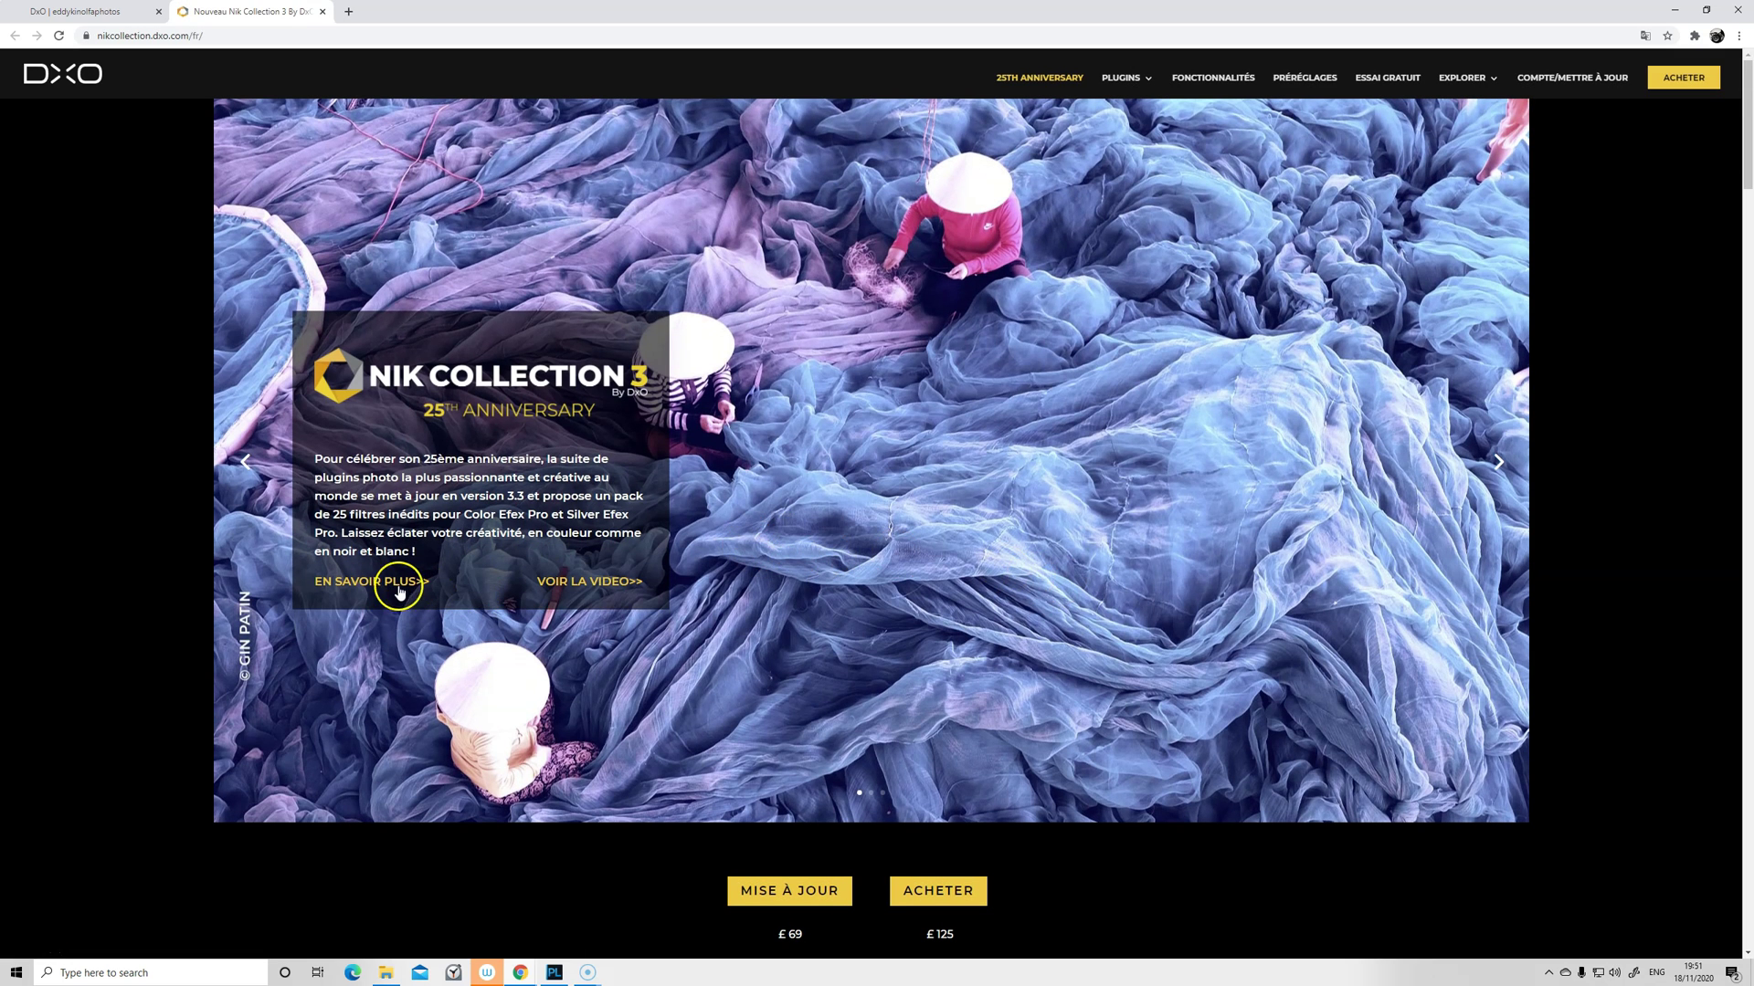
click(394, 586)
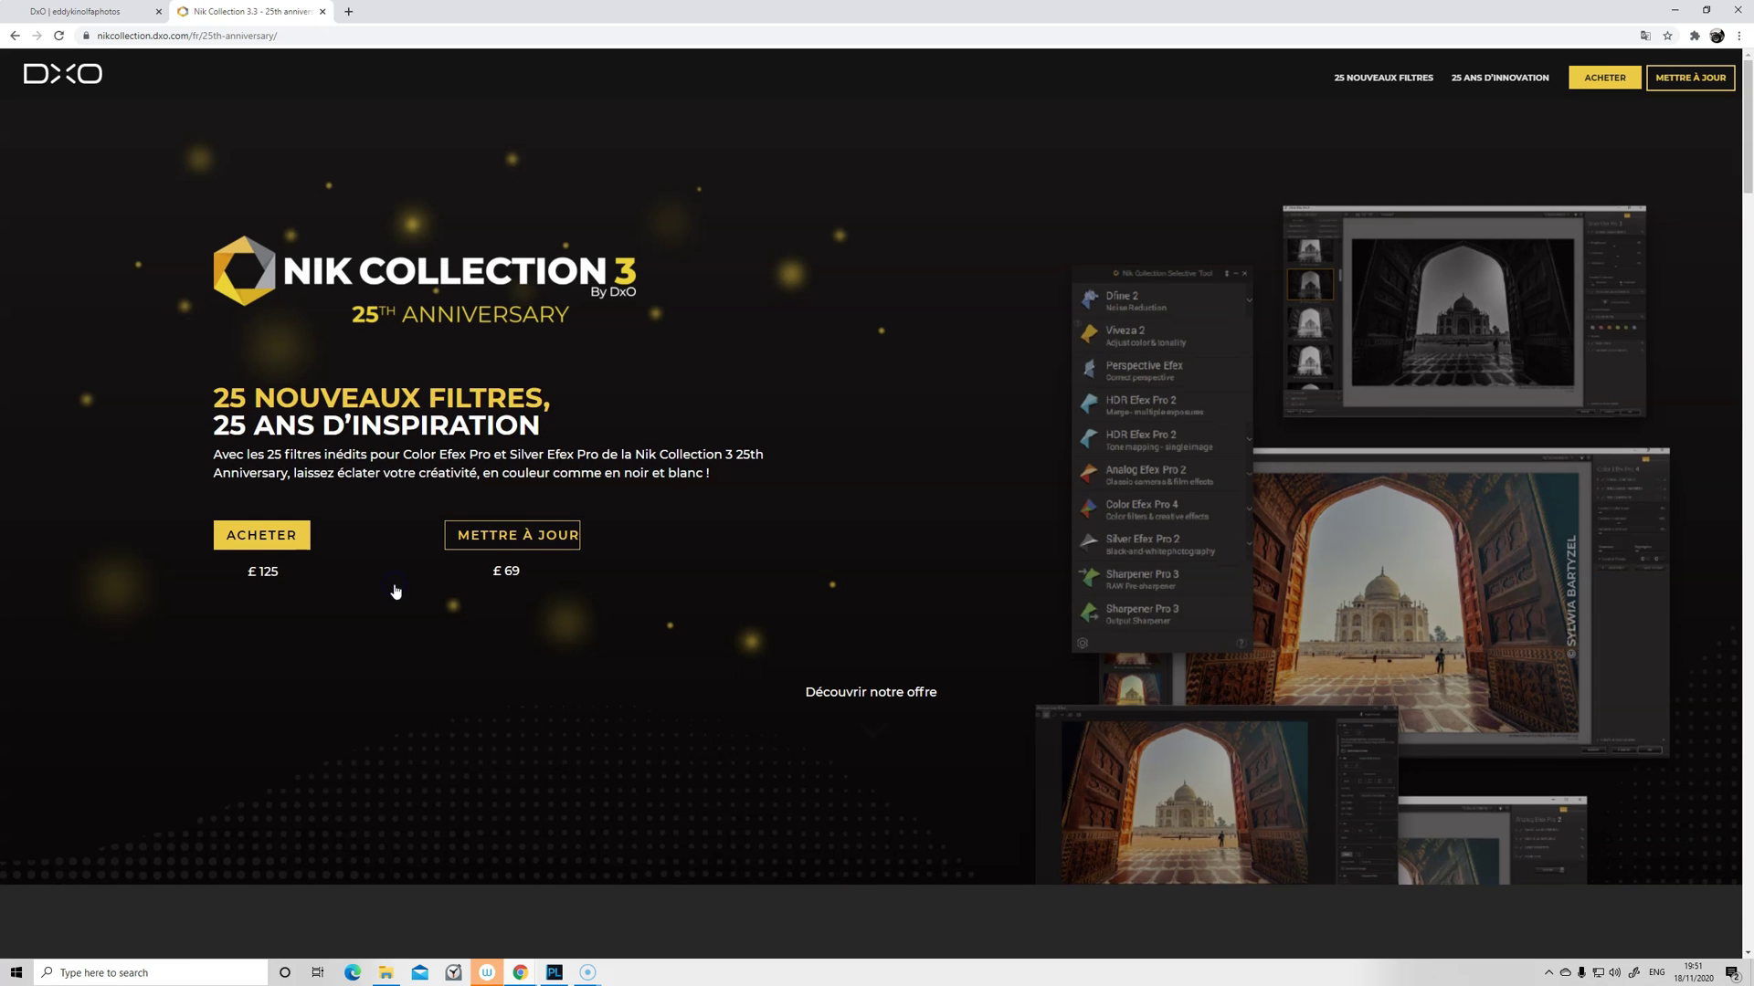
- Read through the anniversary page's new filters, the history timeline and the list of included plugins
scroll(968, 666, down, 3)
scroll(970, 669, down, 4)
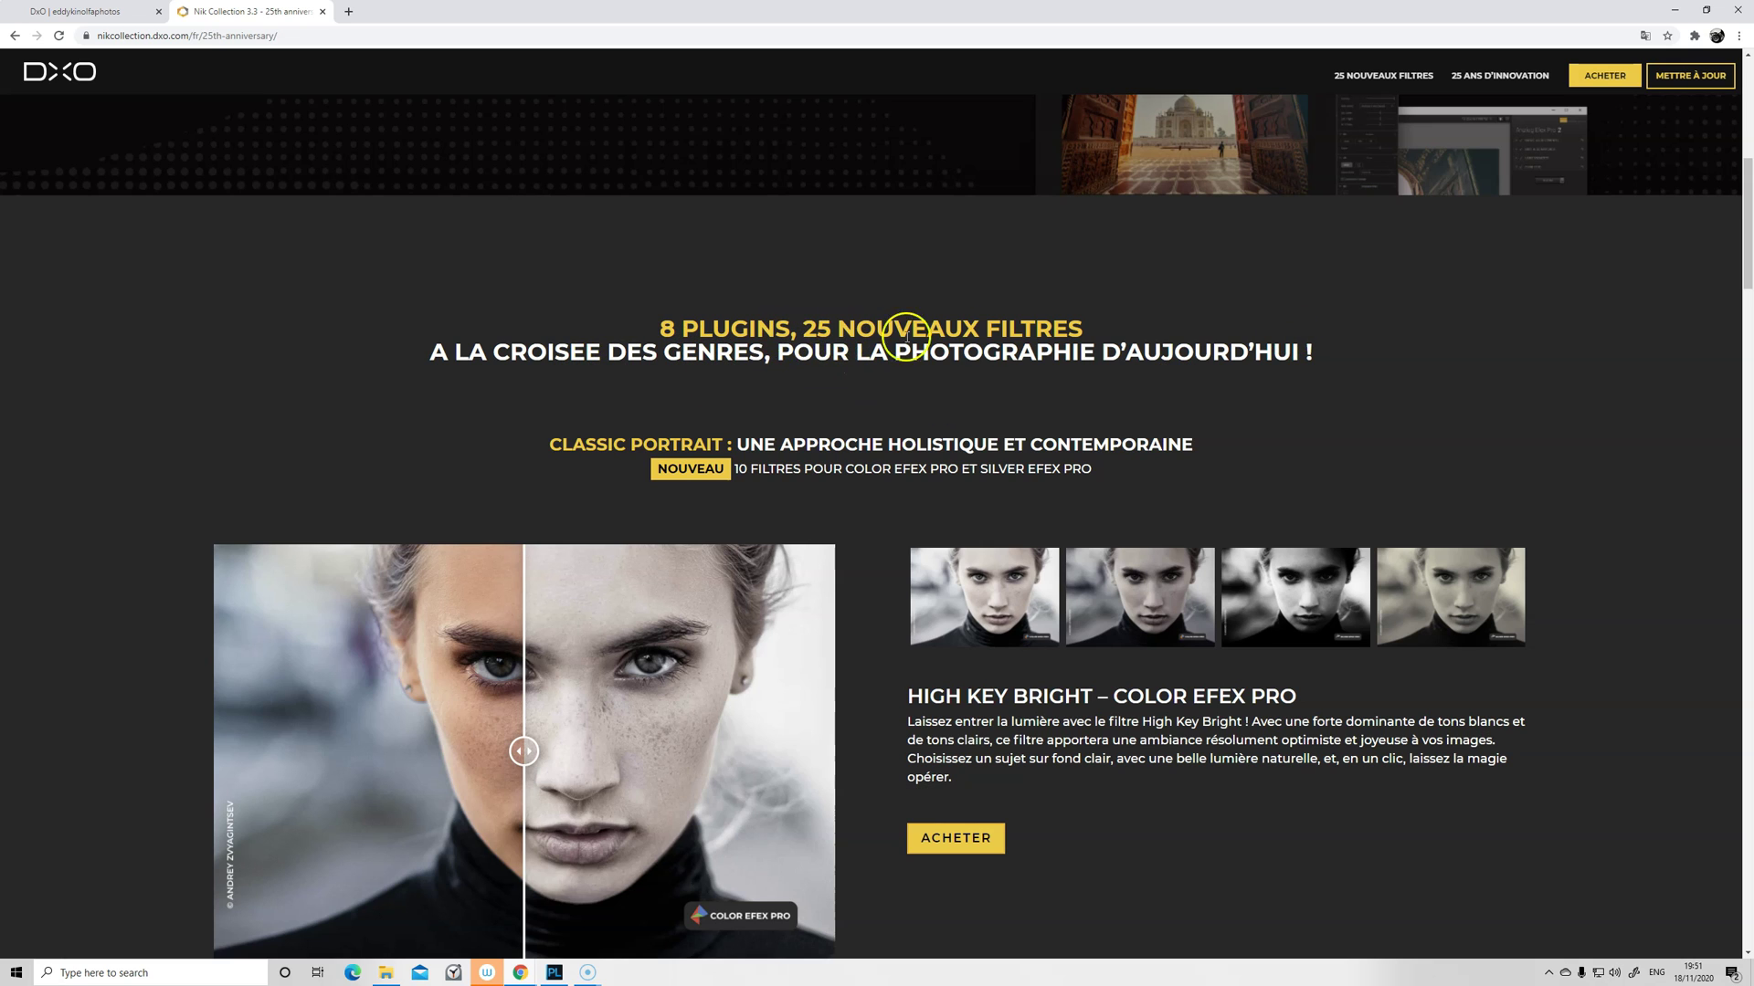
scroll(1167, 372, down, 1)
scroll(1167, 371, down, 20)
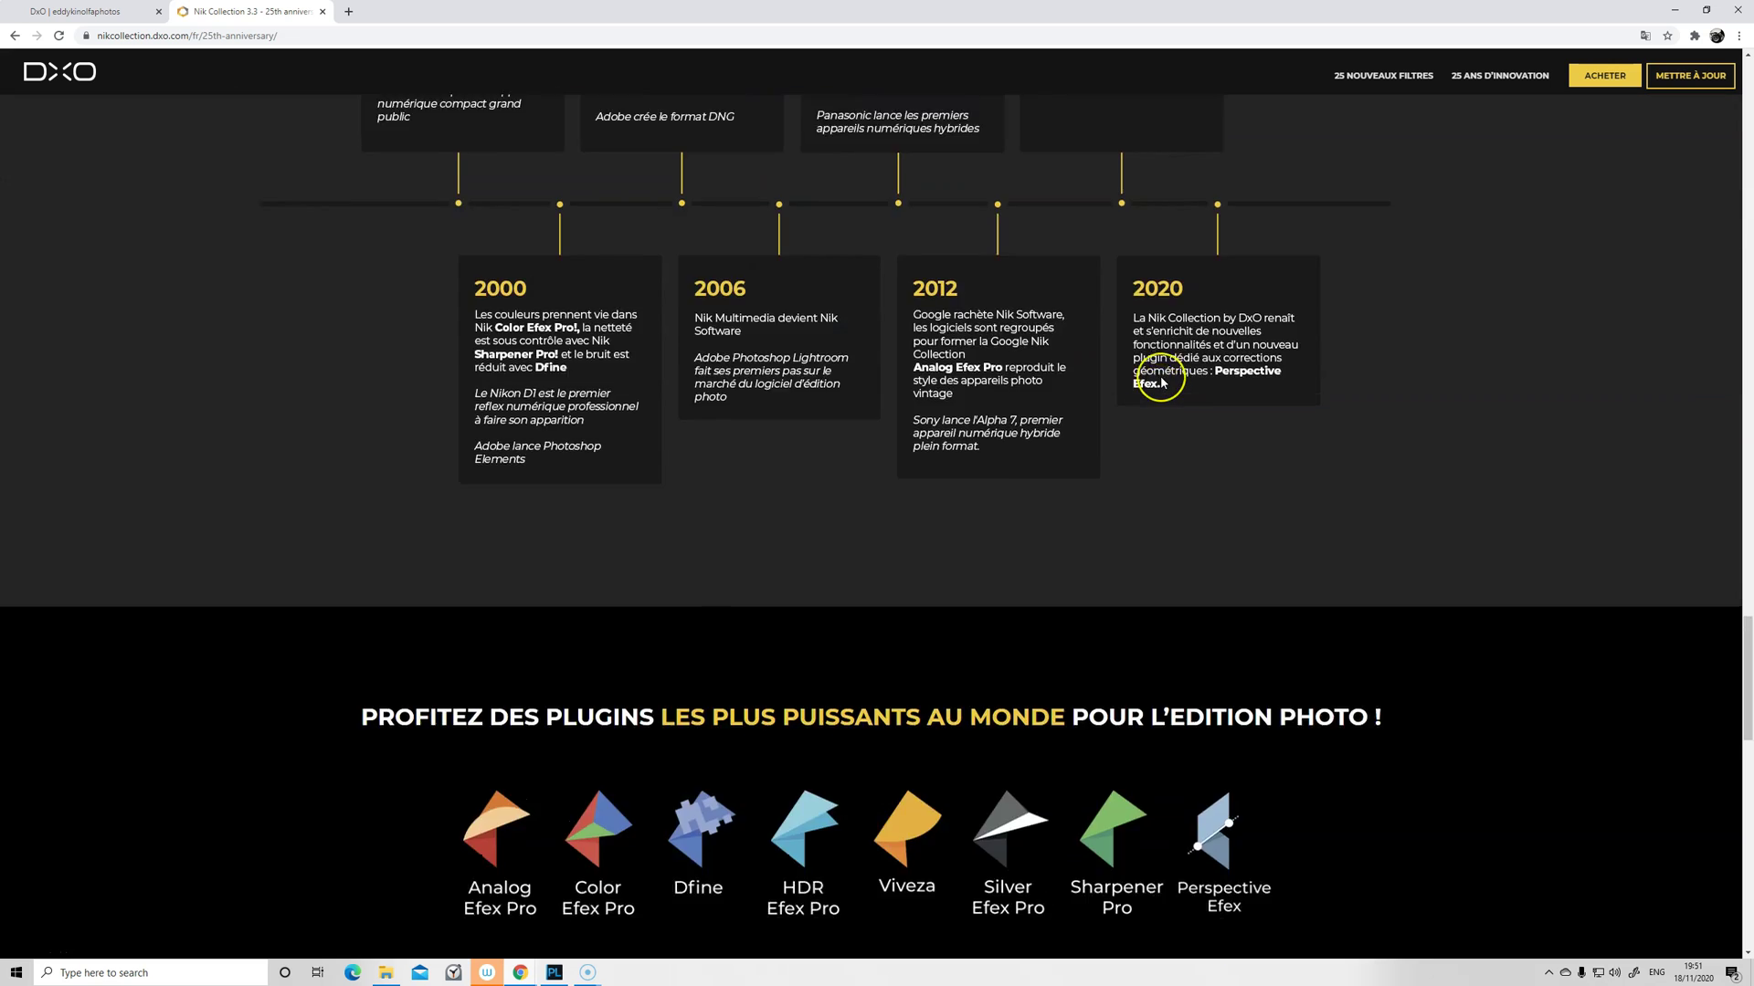
scroll(1160, 376, up, 3)
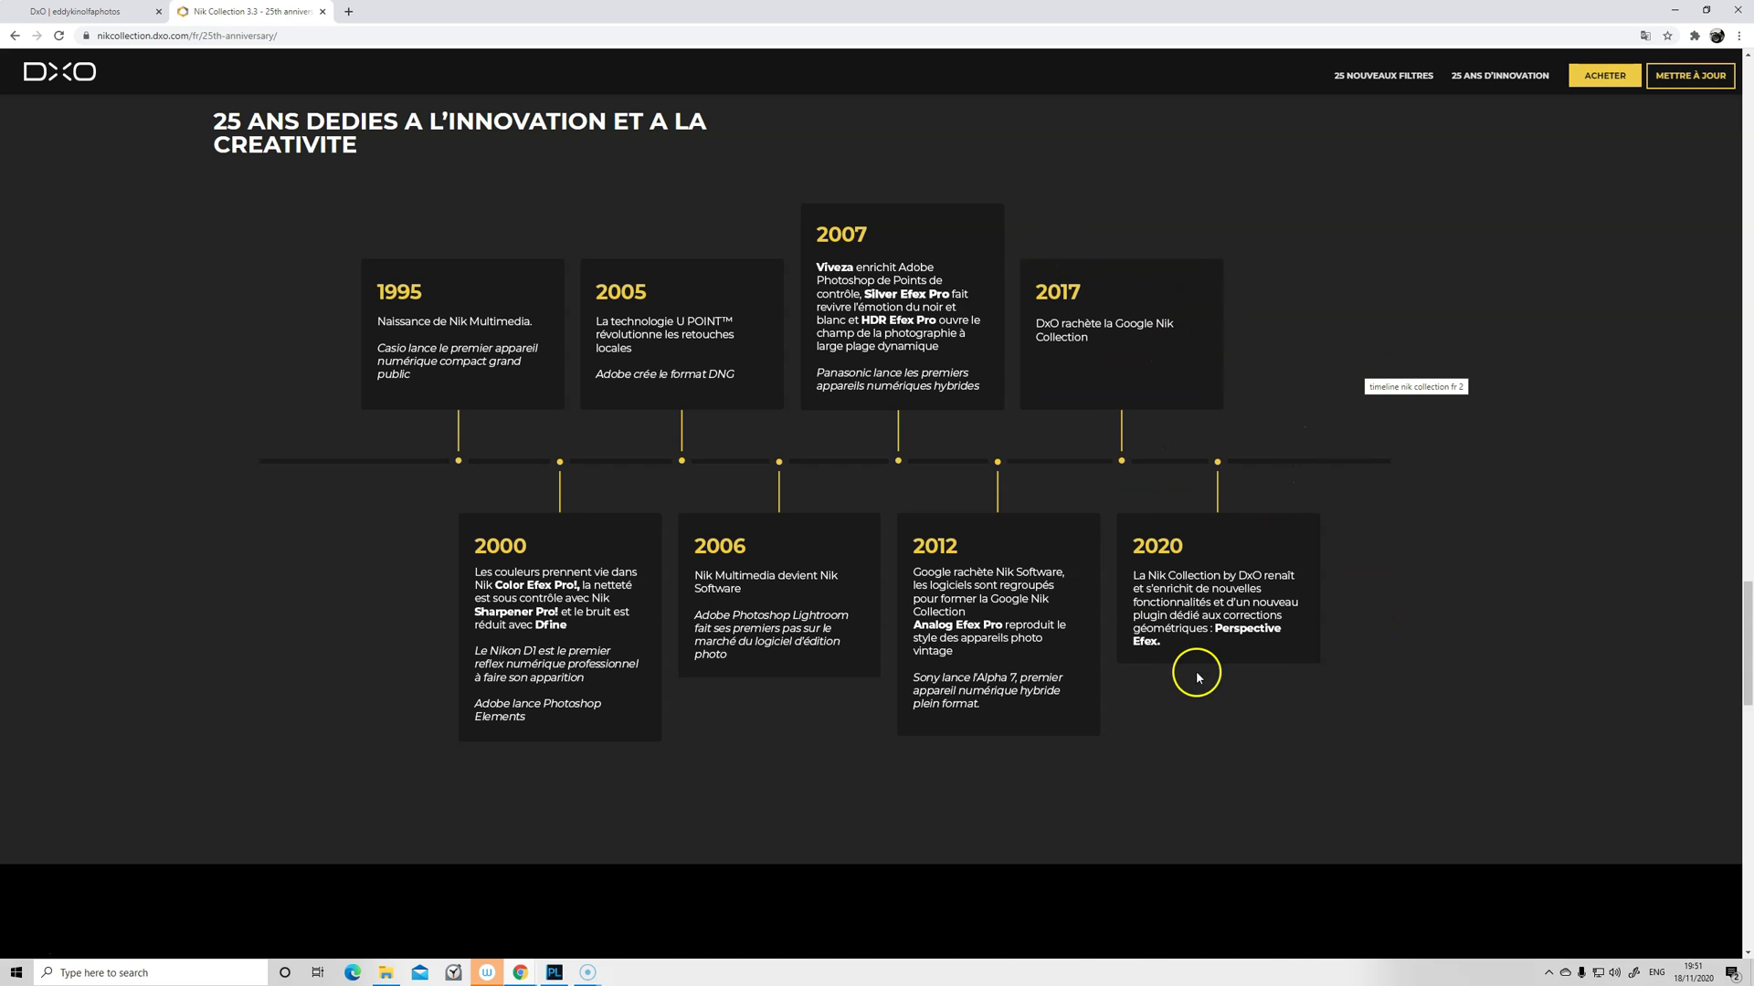
scroll(1435, 613, down, 4)
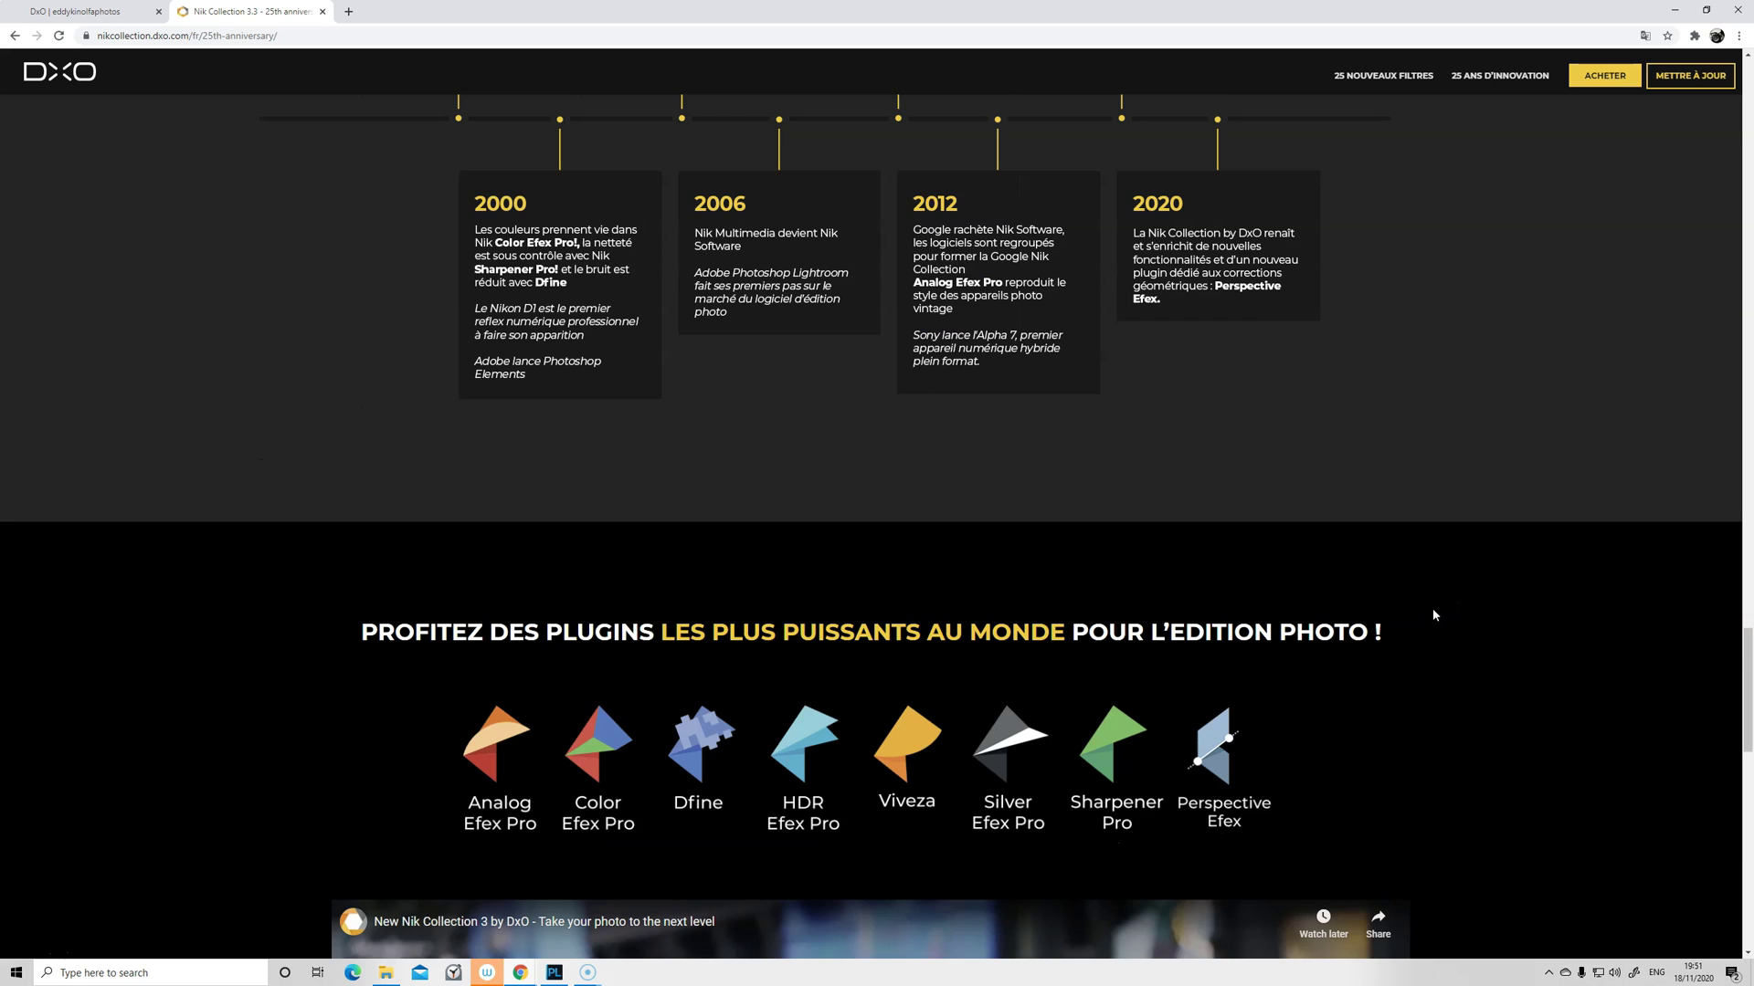
scroll(1428, 509, up, 1)
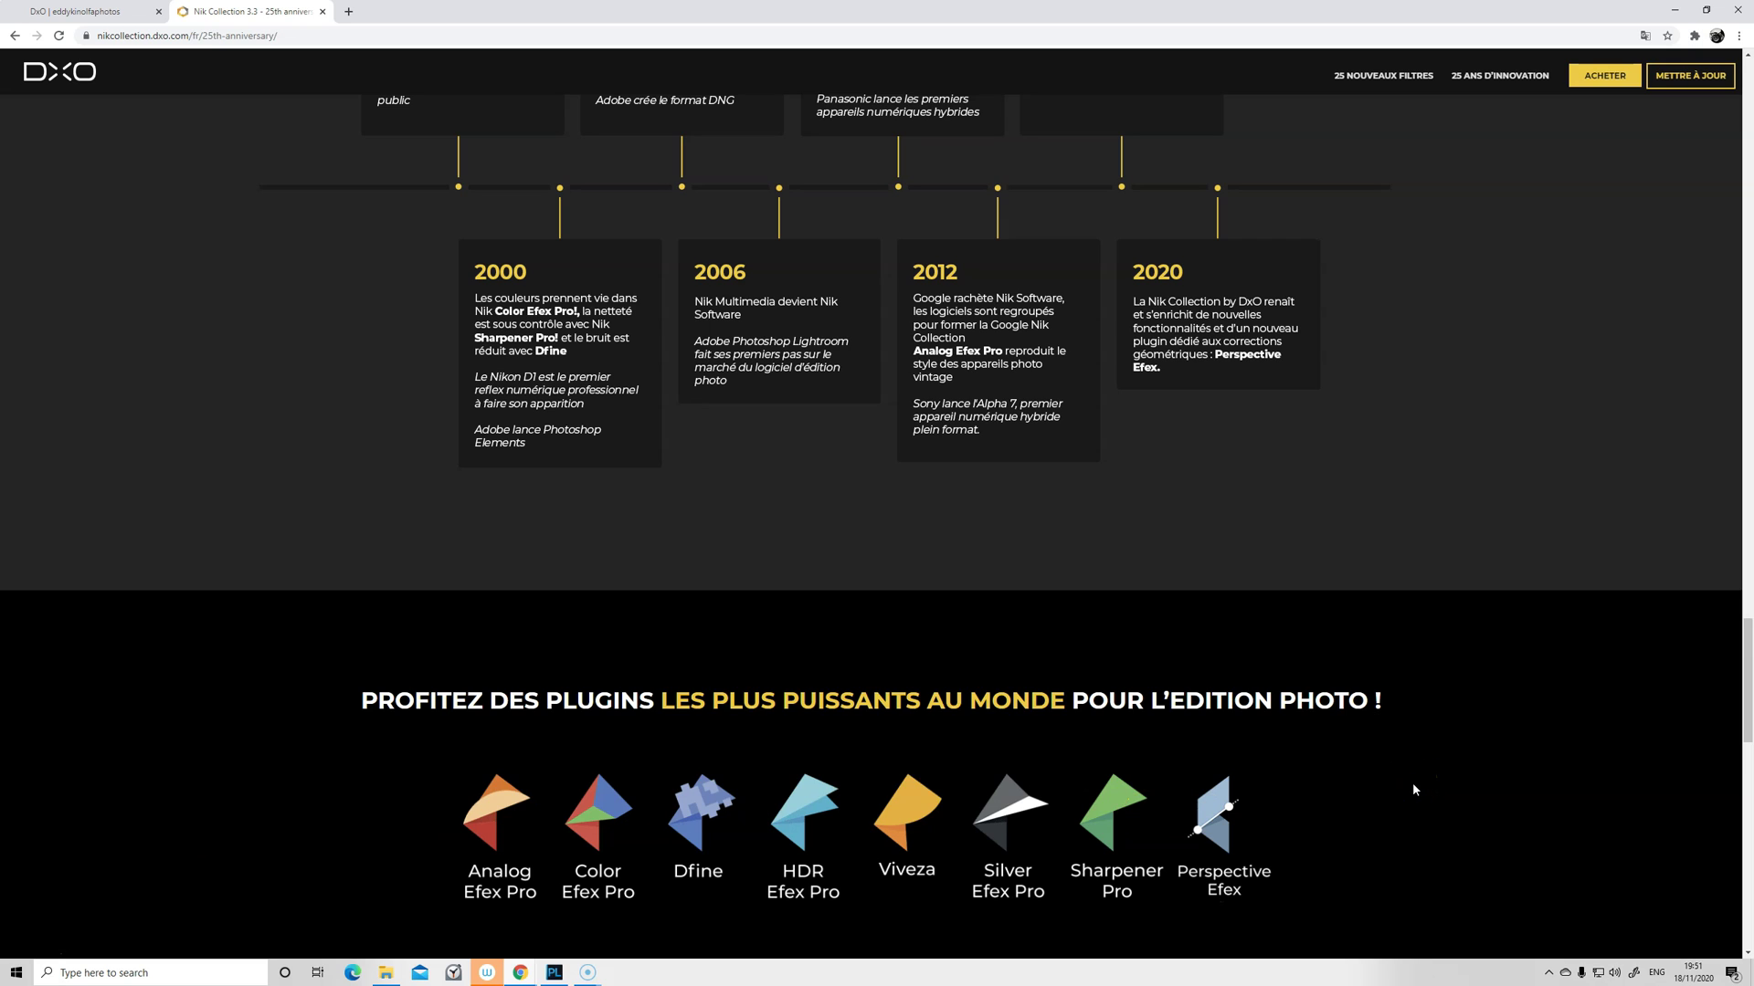
- Switch to DxO PhotoLab, select the first Cornouaille00001.nef beach photo and open the Nik Collection plugin selector
click(555, 973)
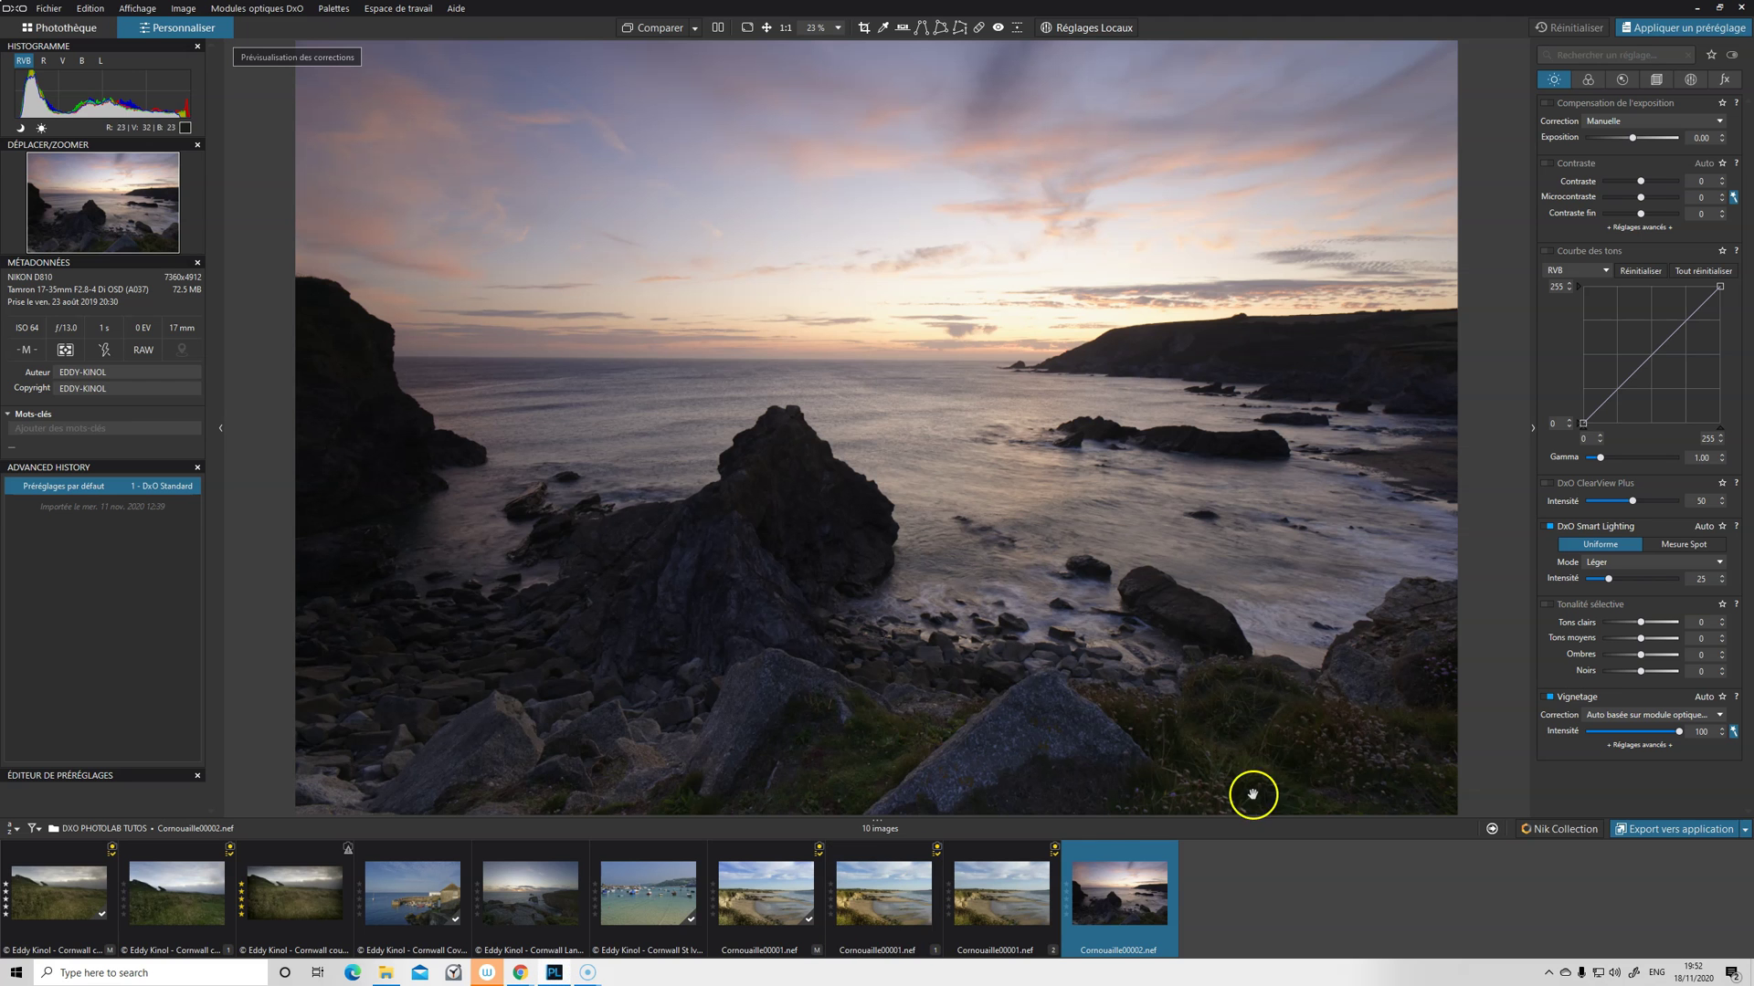
click(791, 898)
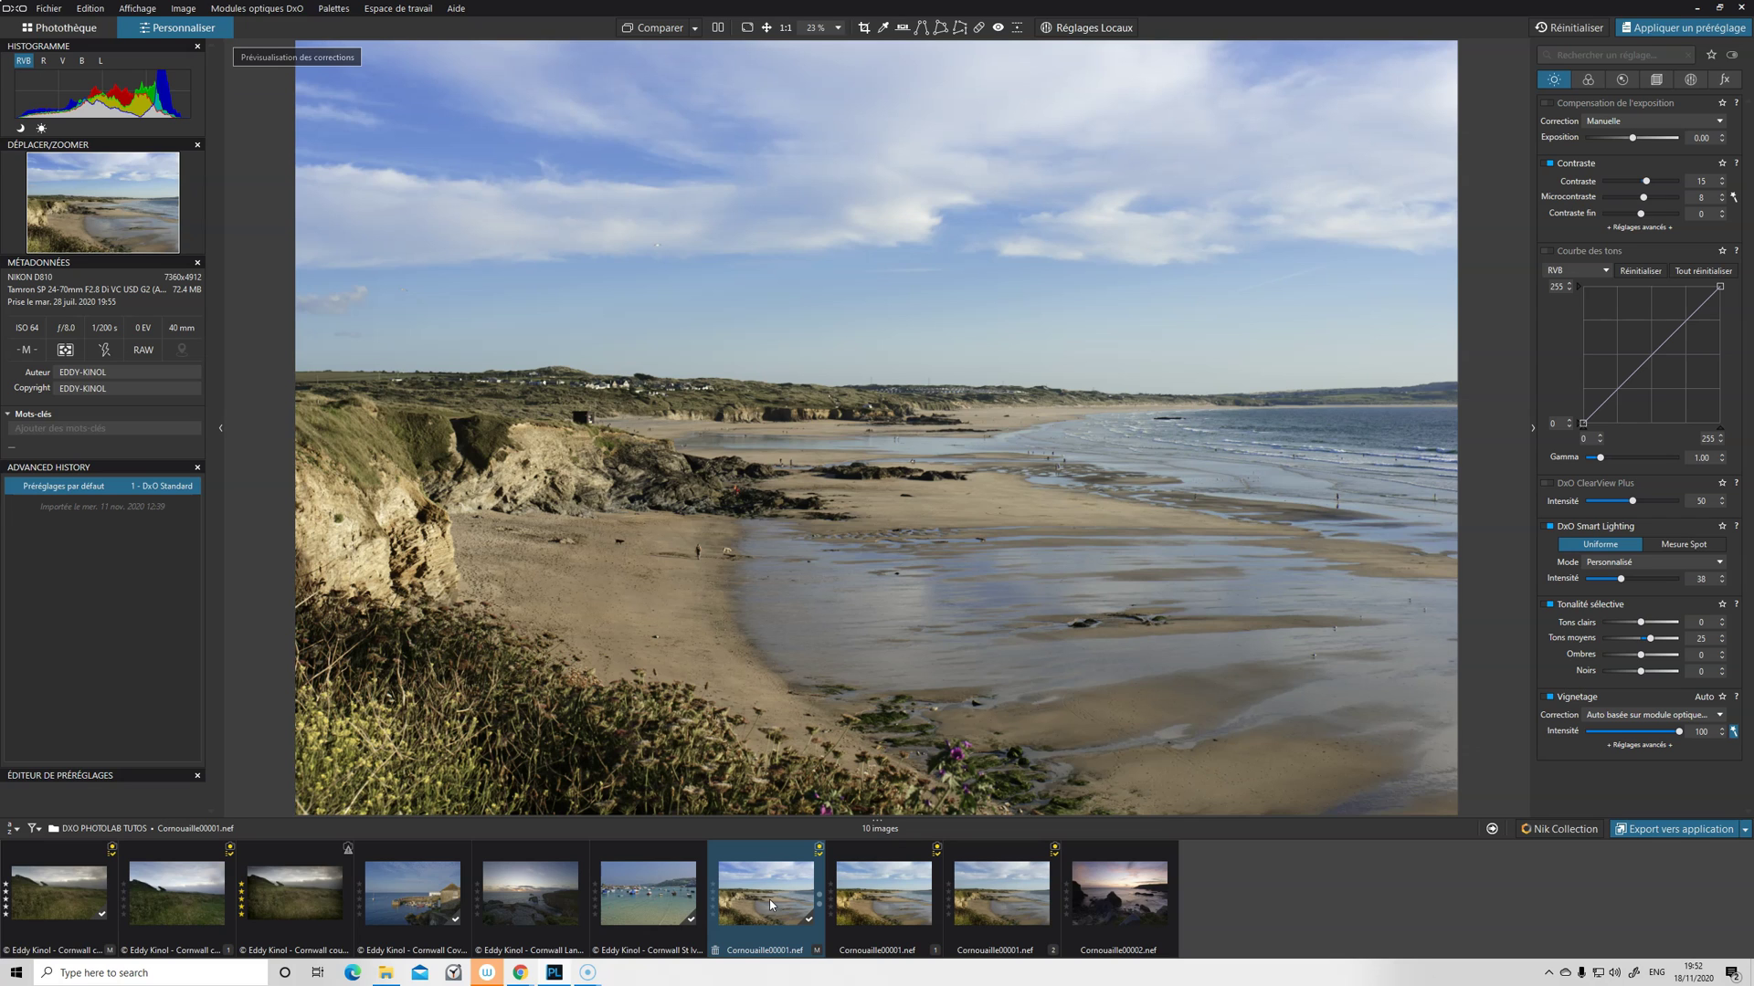
click(1520, 892)
click(1564, 828)
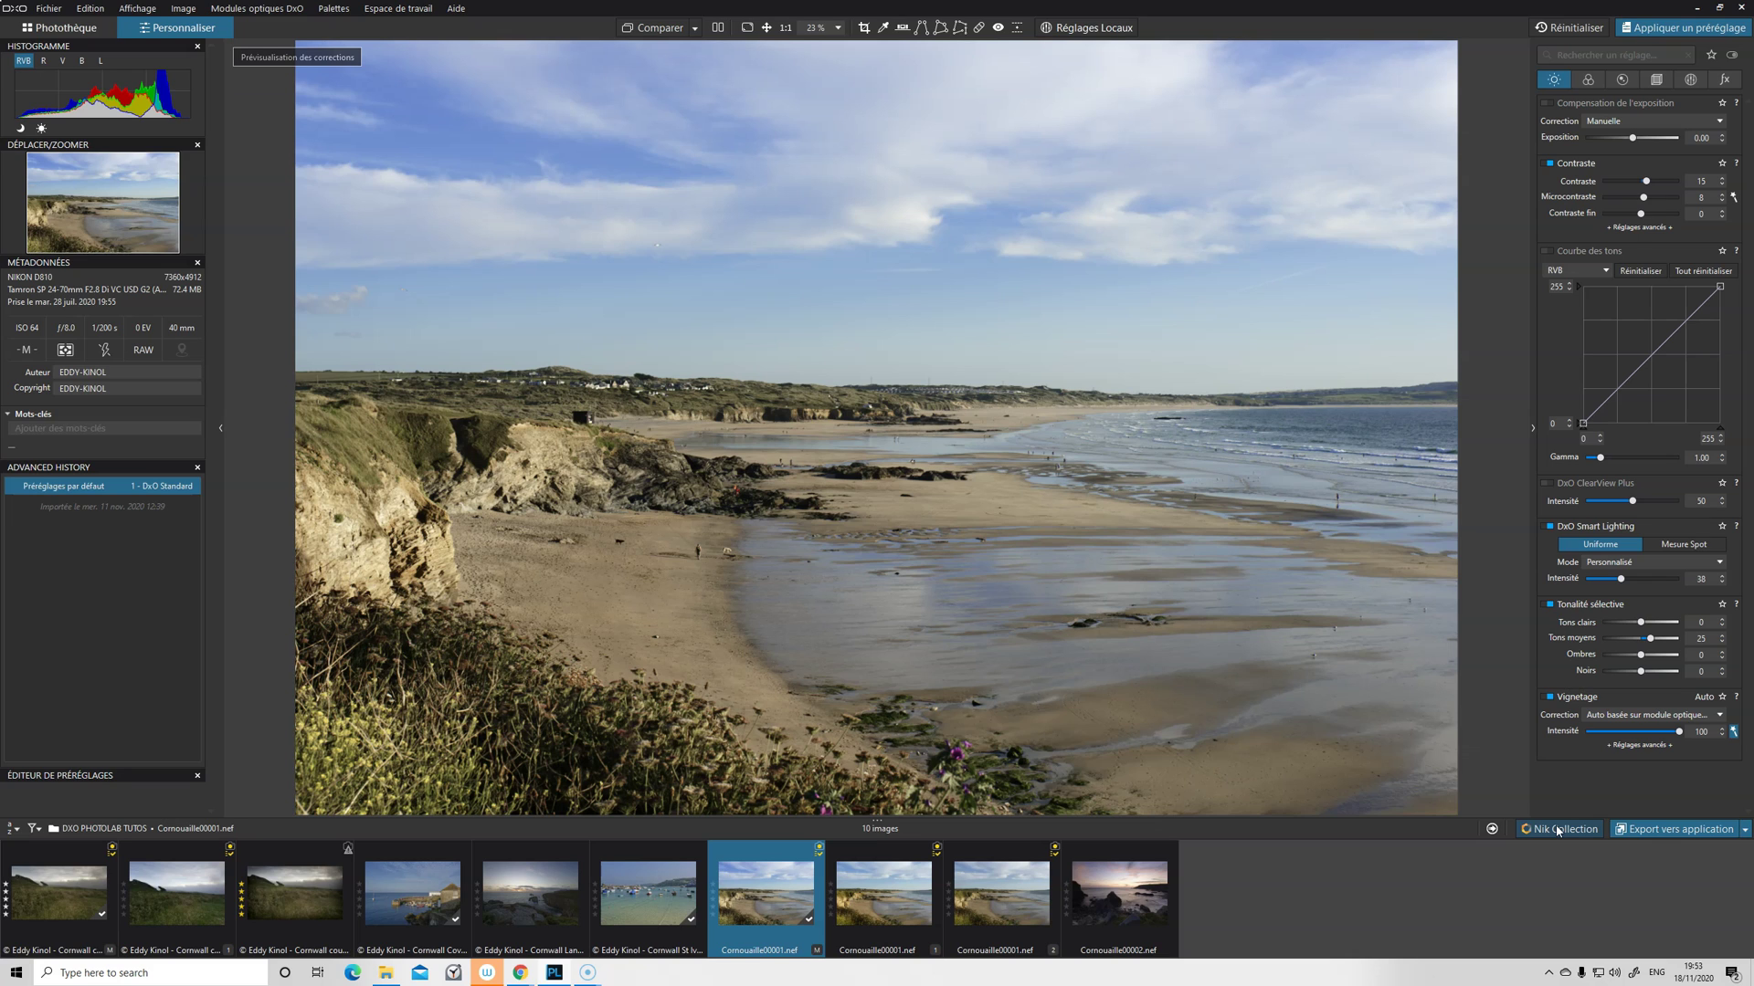
click(1342, 867)
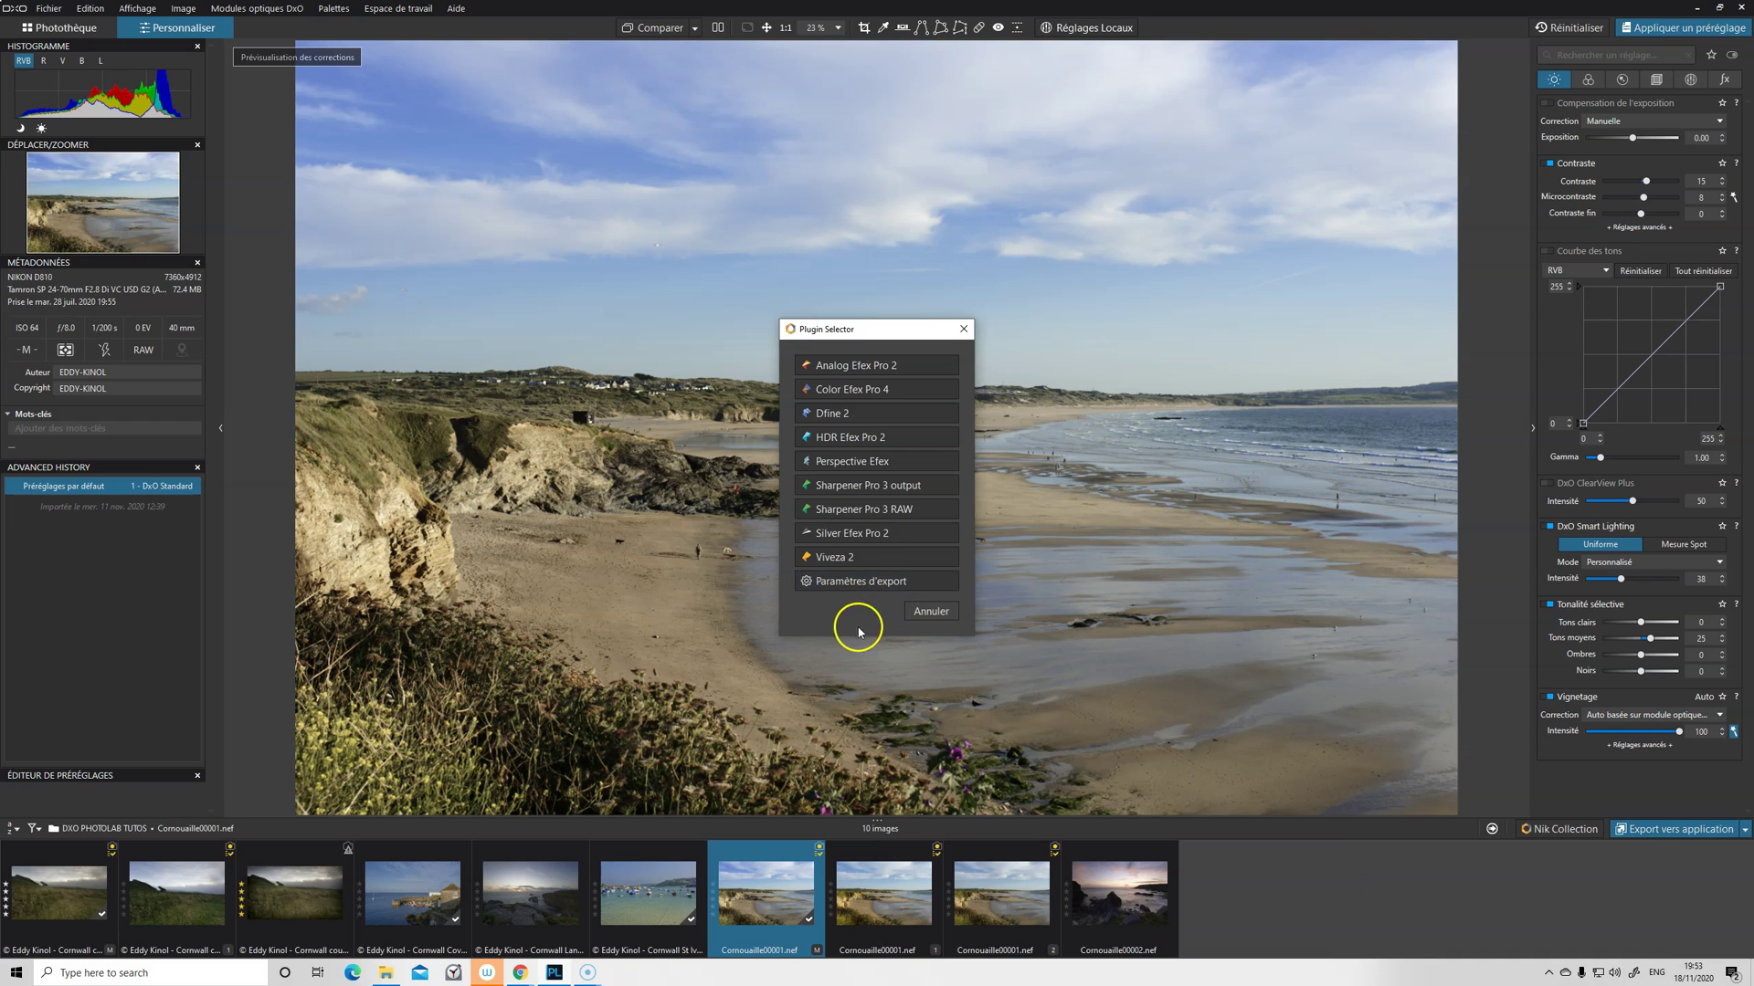
- Configure the plugin export settings to TIFF at 16 bits with the Original ICC profile
click(855, 584)
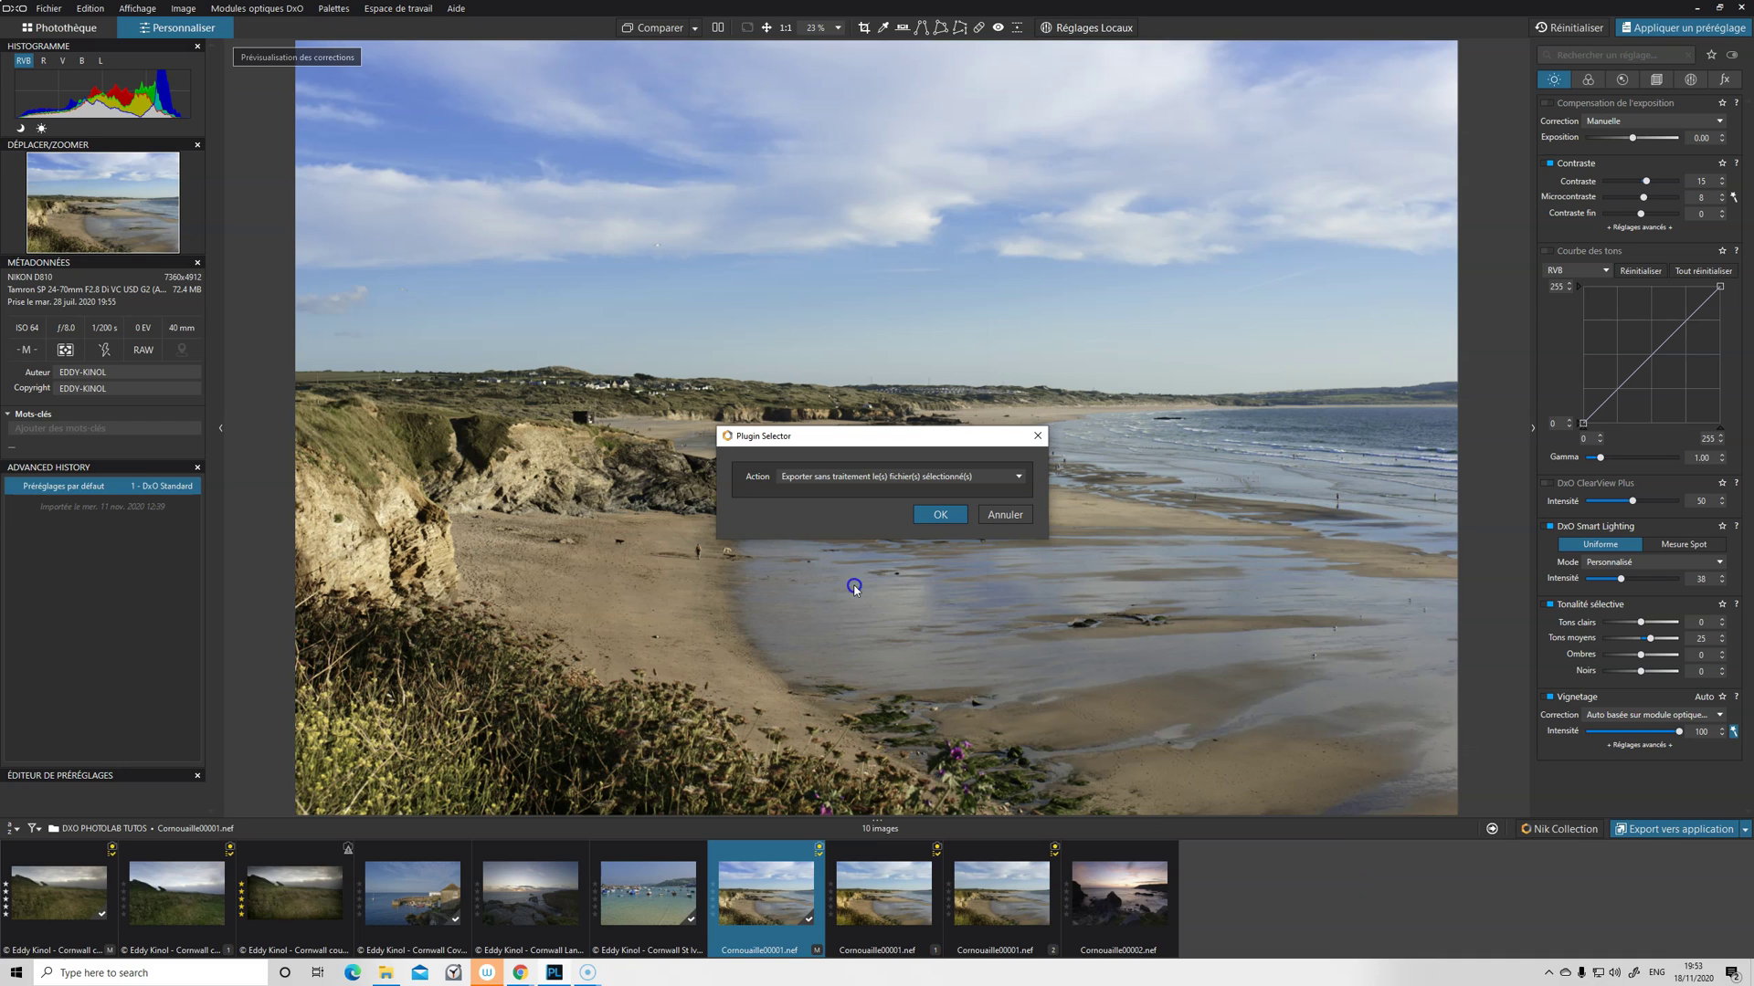
click(846, 476)
click(834, 504)
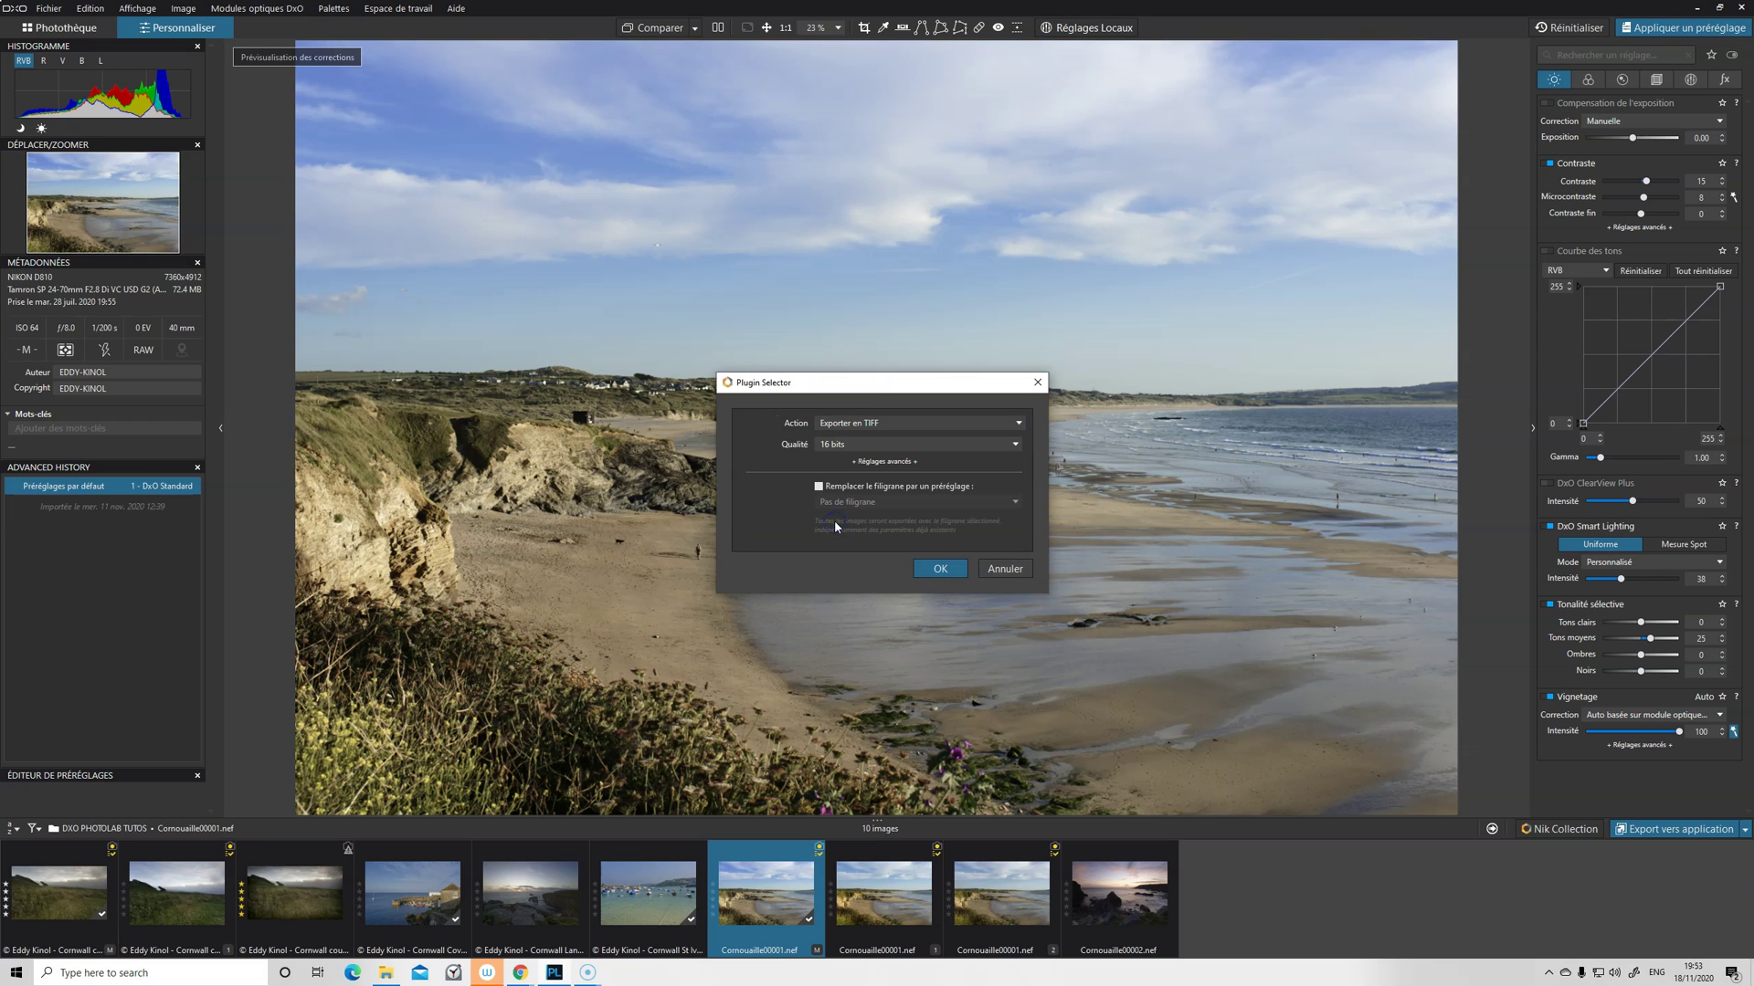
click(835, 448)
click(870, 447)
click(870, 448)
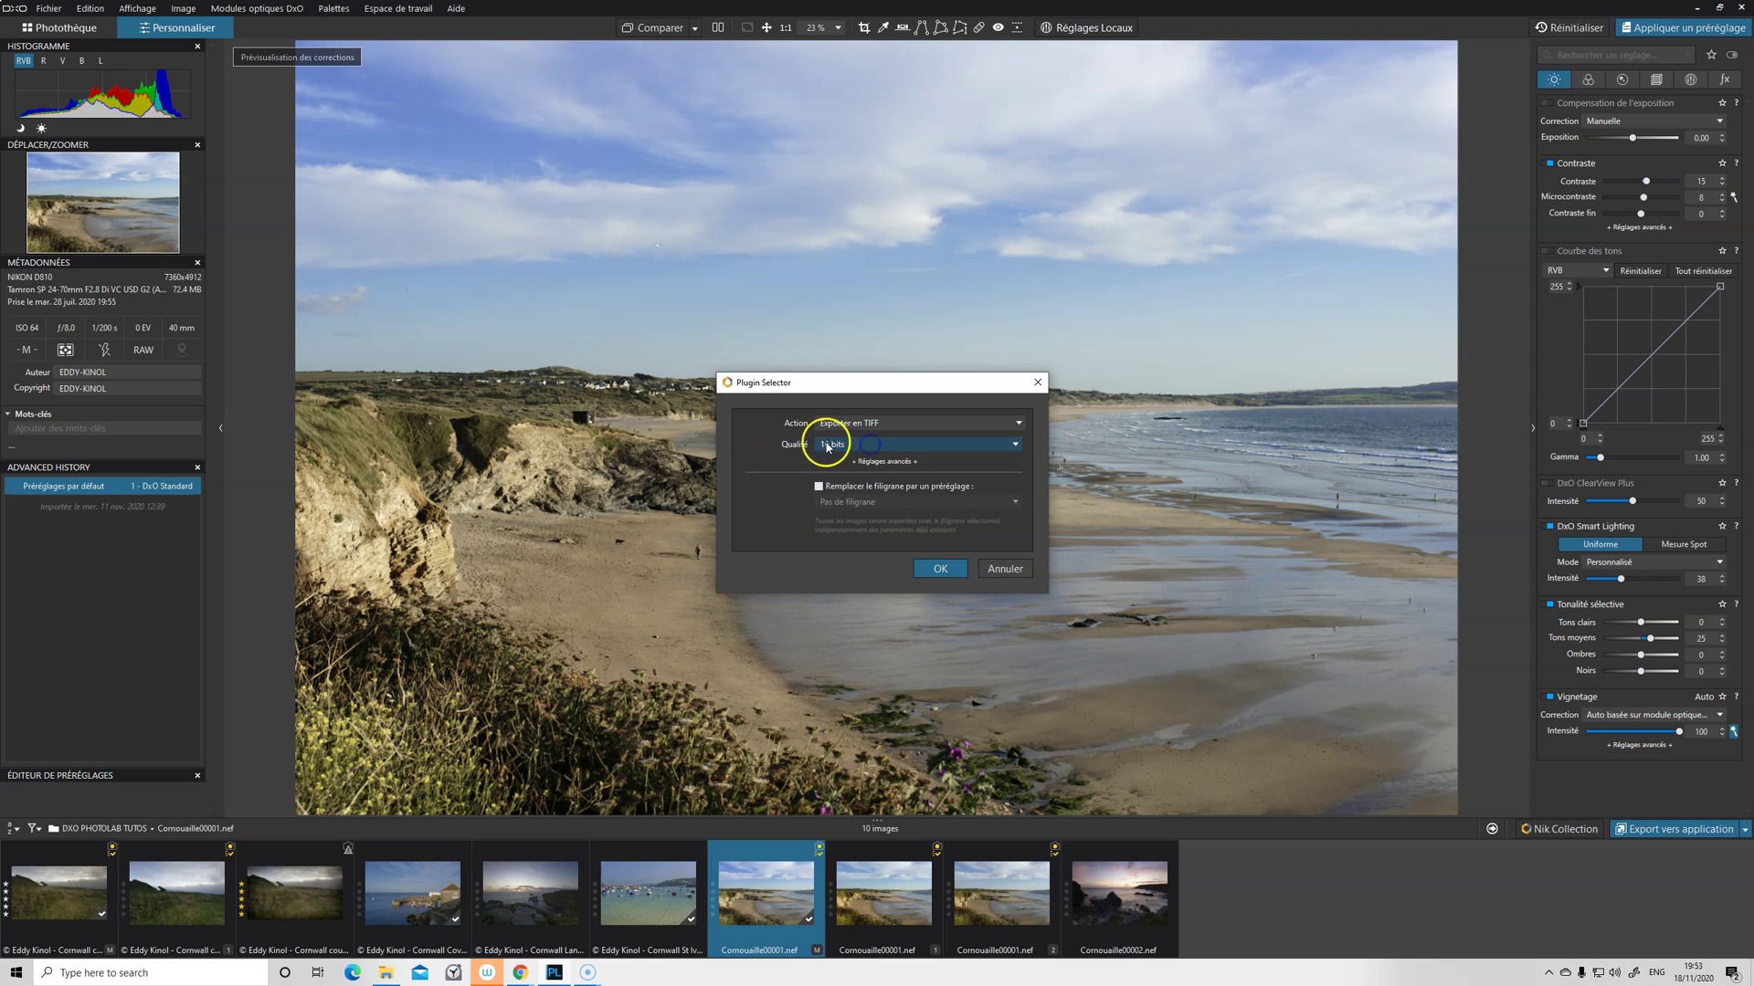
click(895, 464)
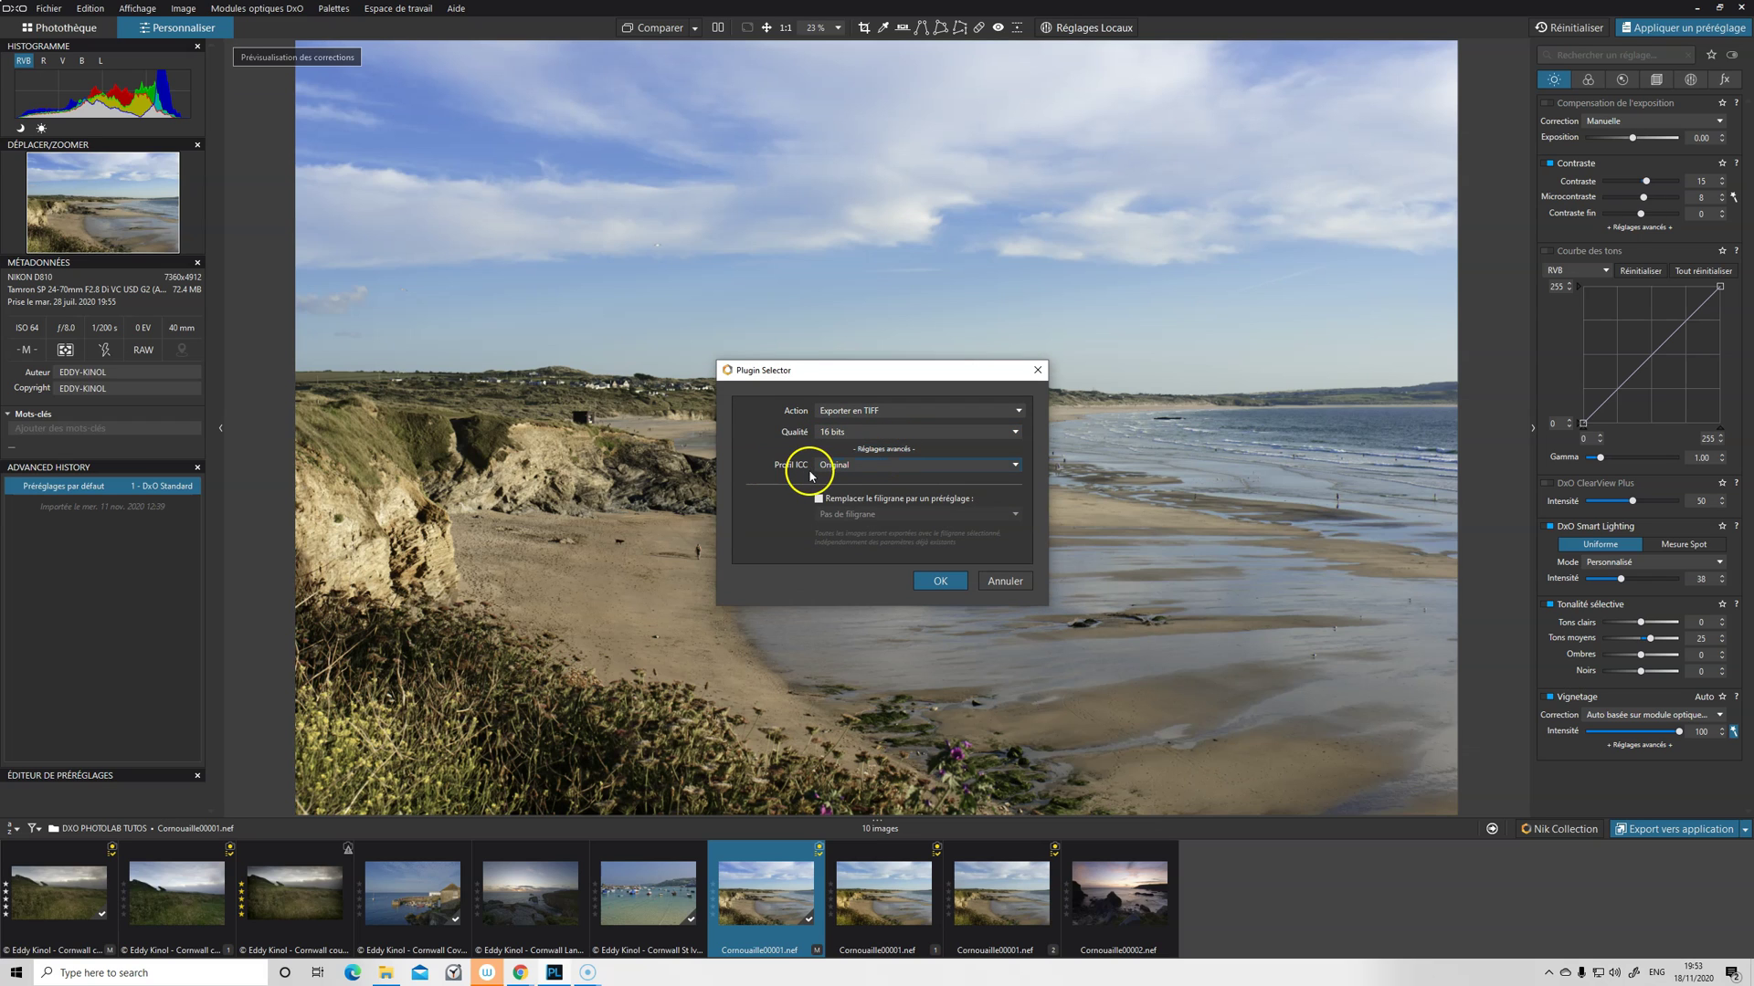
click(869, 468)
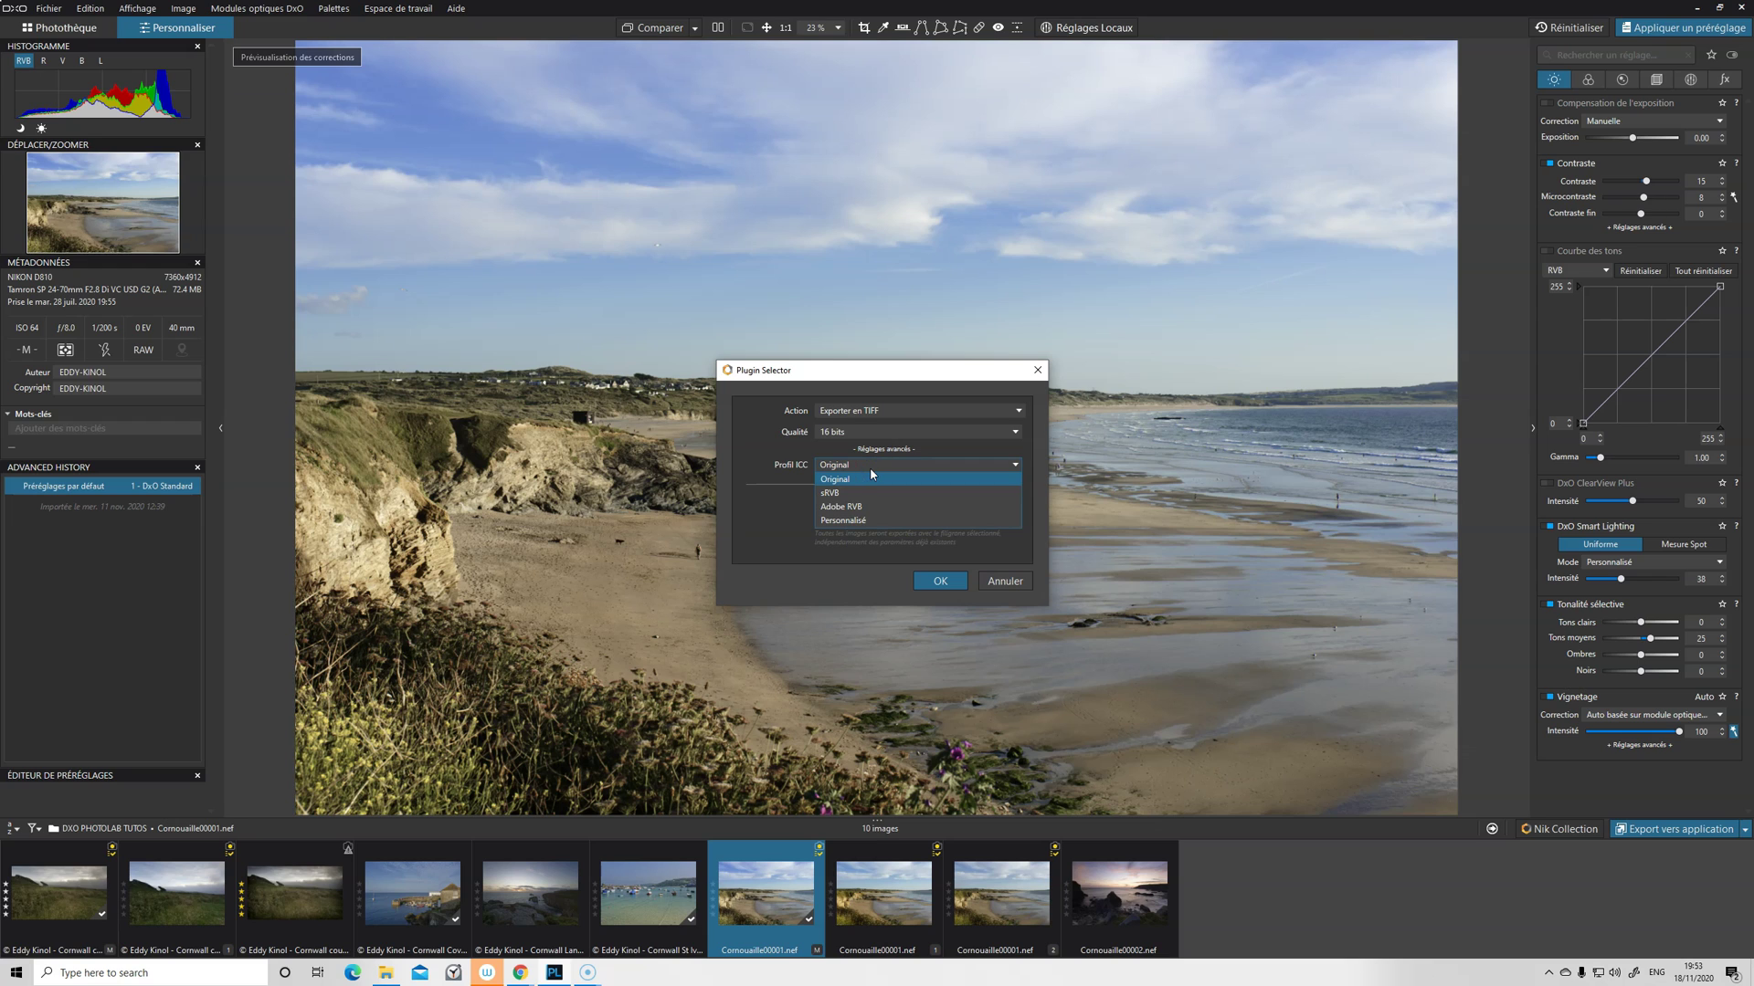
click(793, 465)
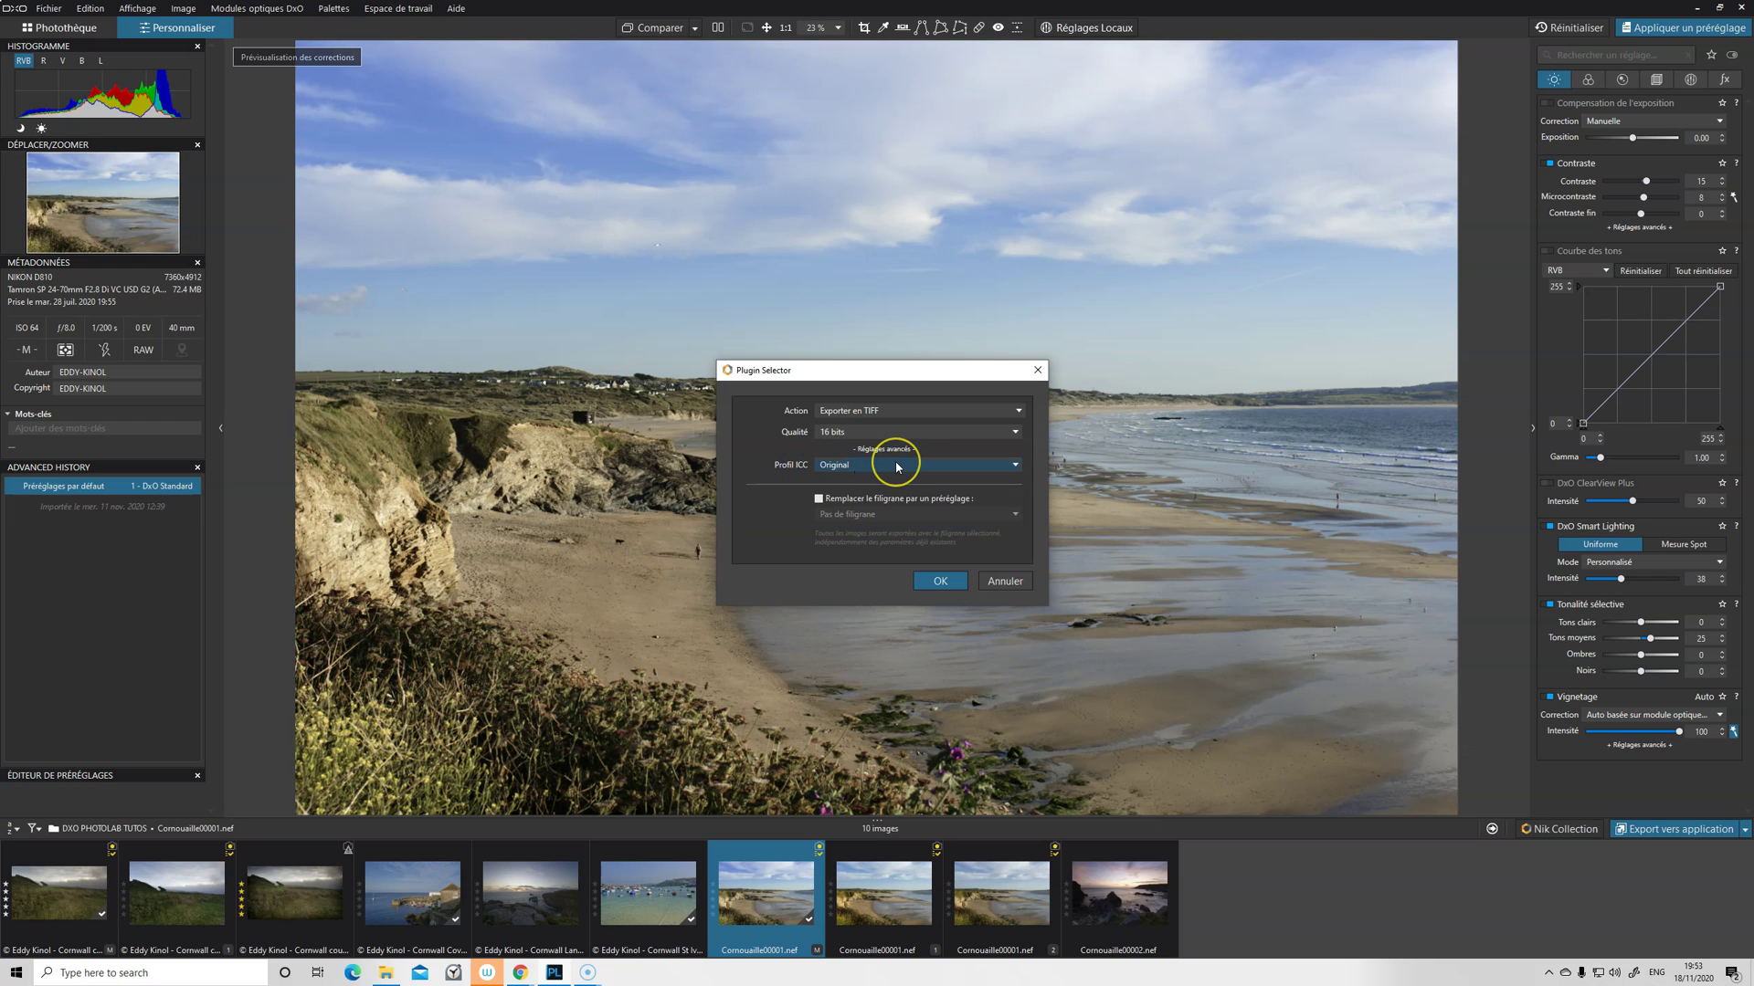
click(939, 581)
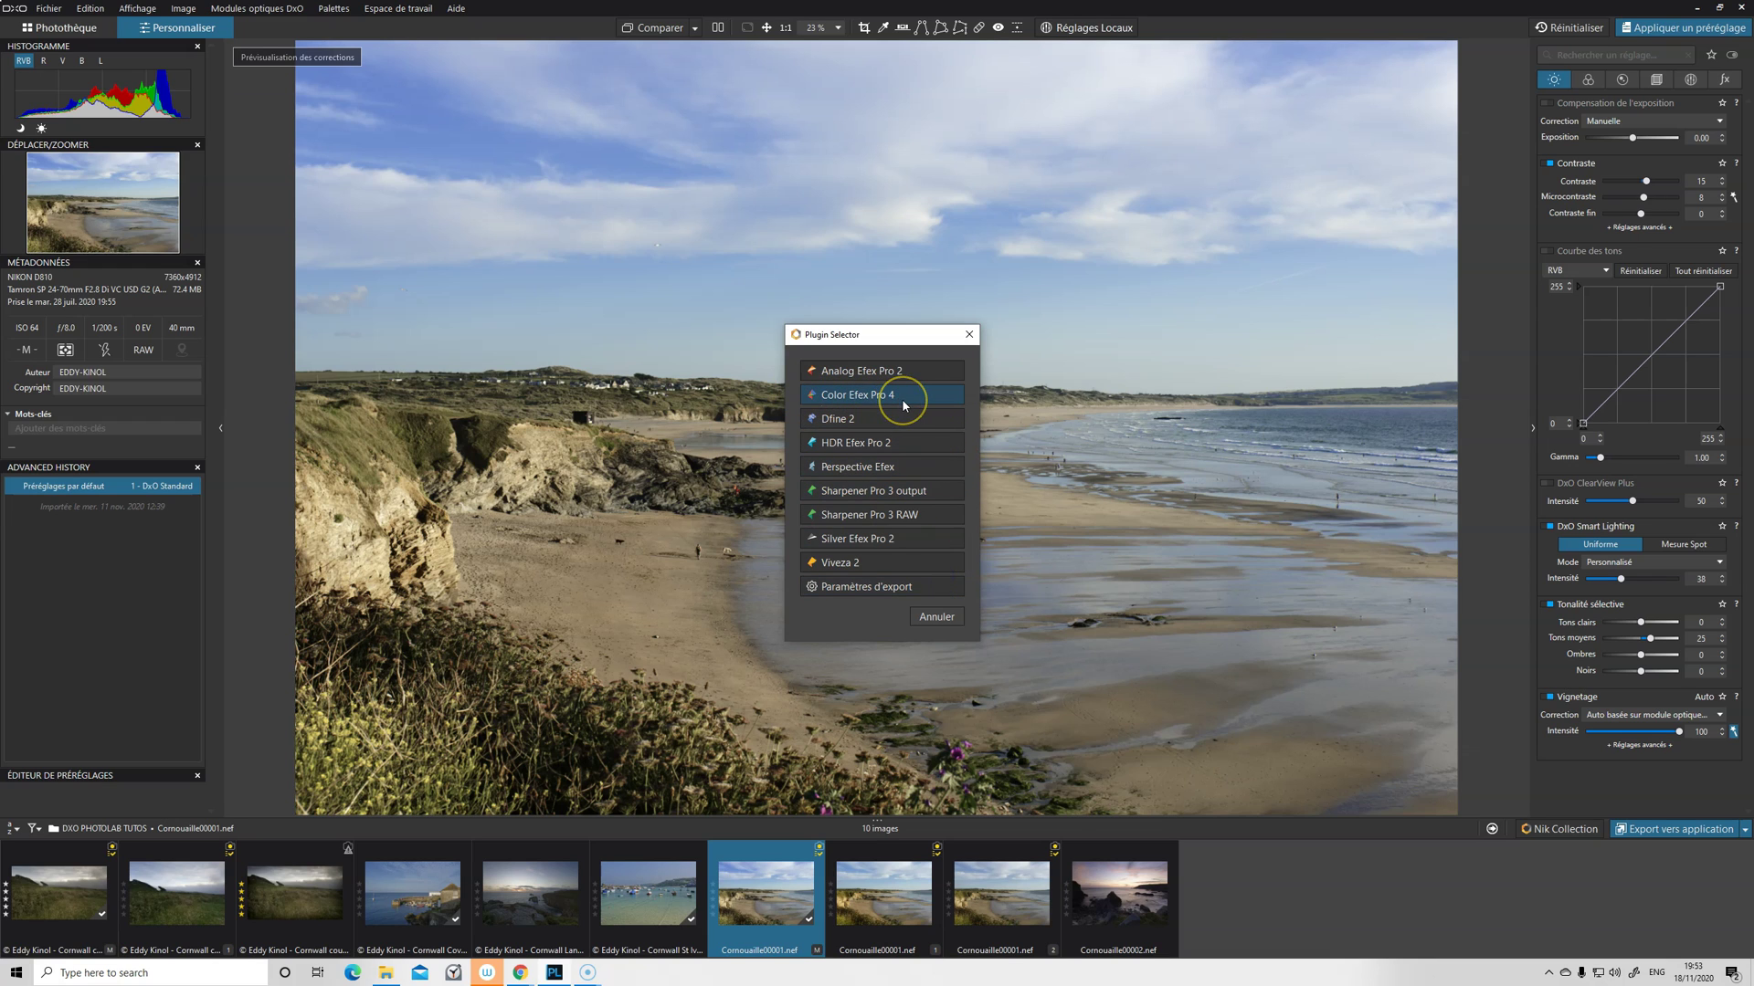
- Send the beach photo to Color Efex Pro 4 and dismiss the TIFF notice
click(901, 398)
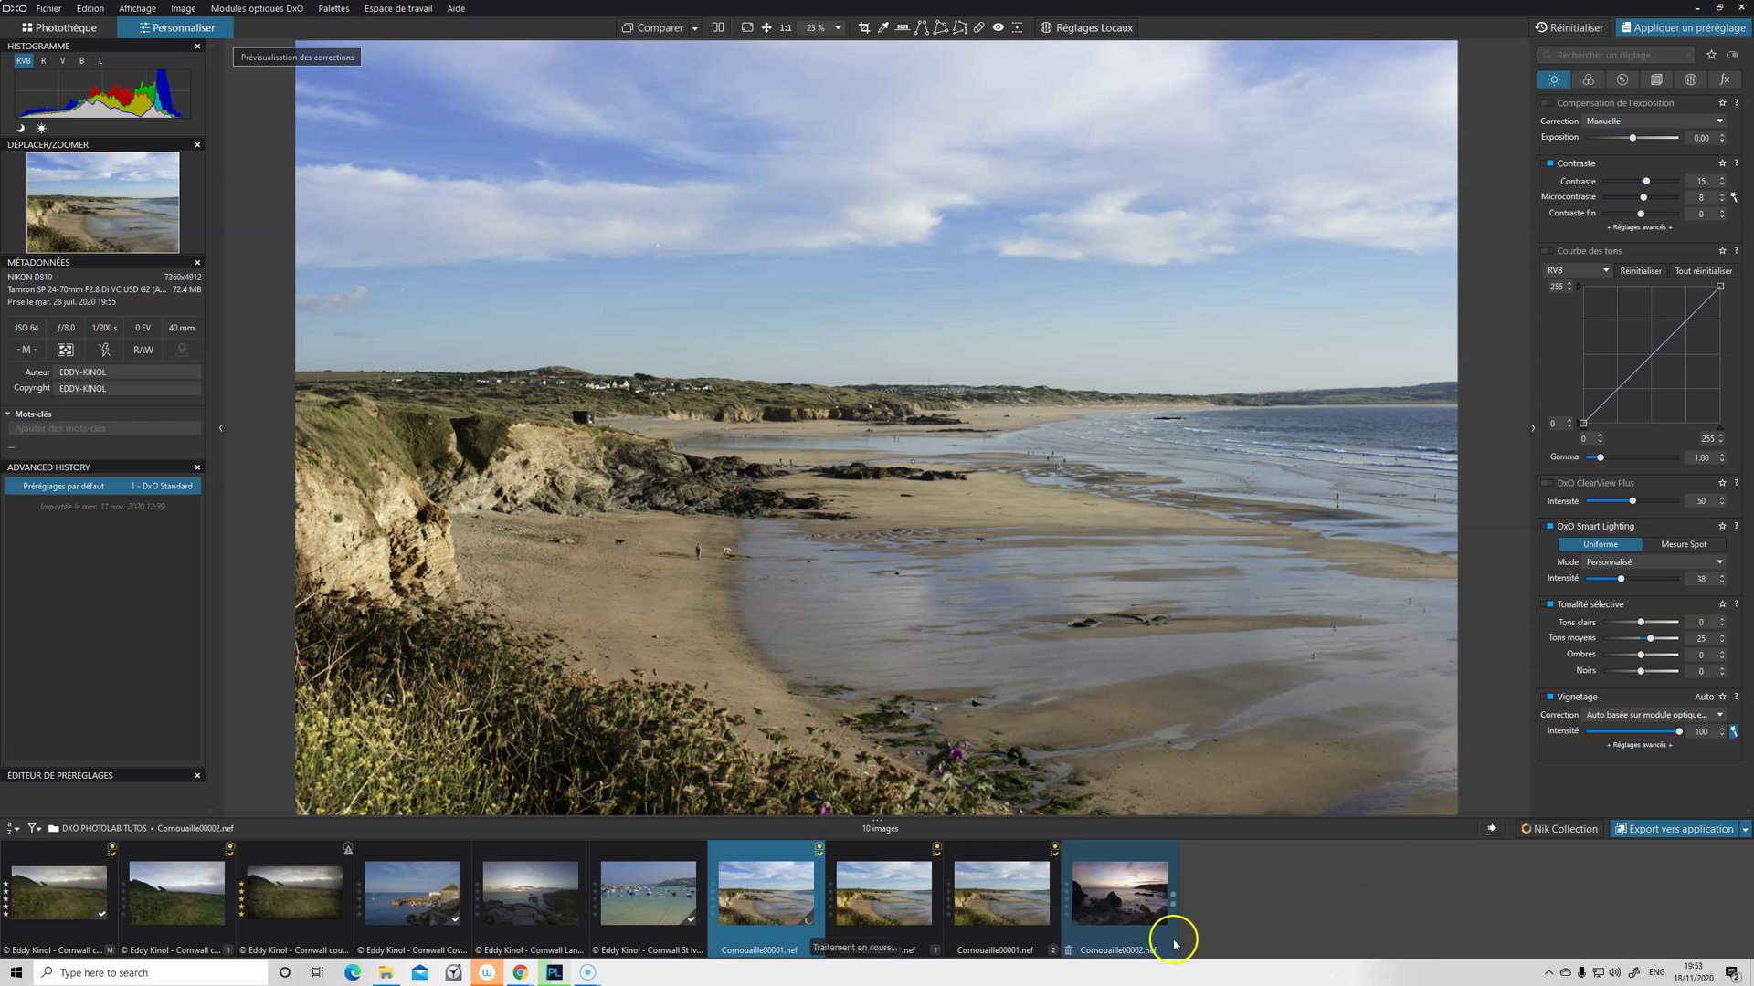
click(1570, 839)
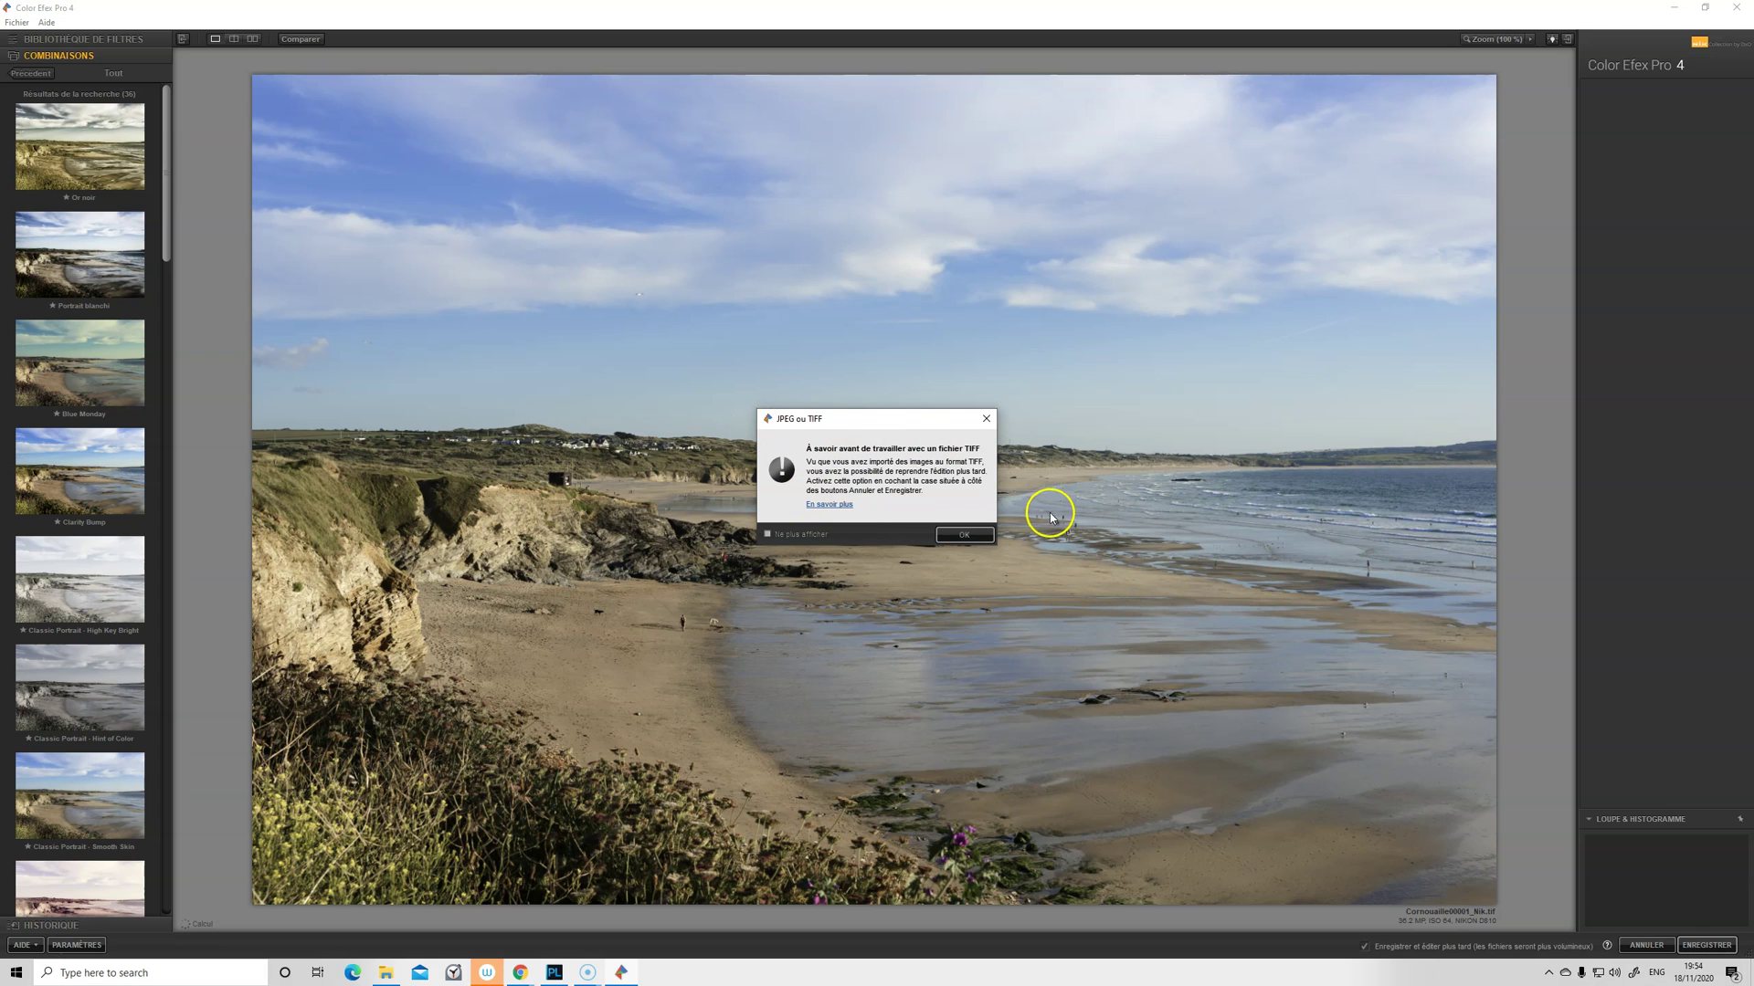
click(983, 536)
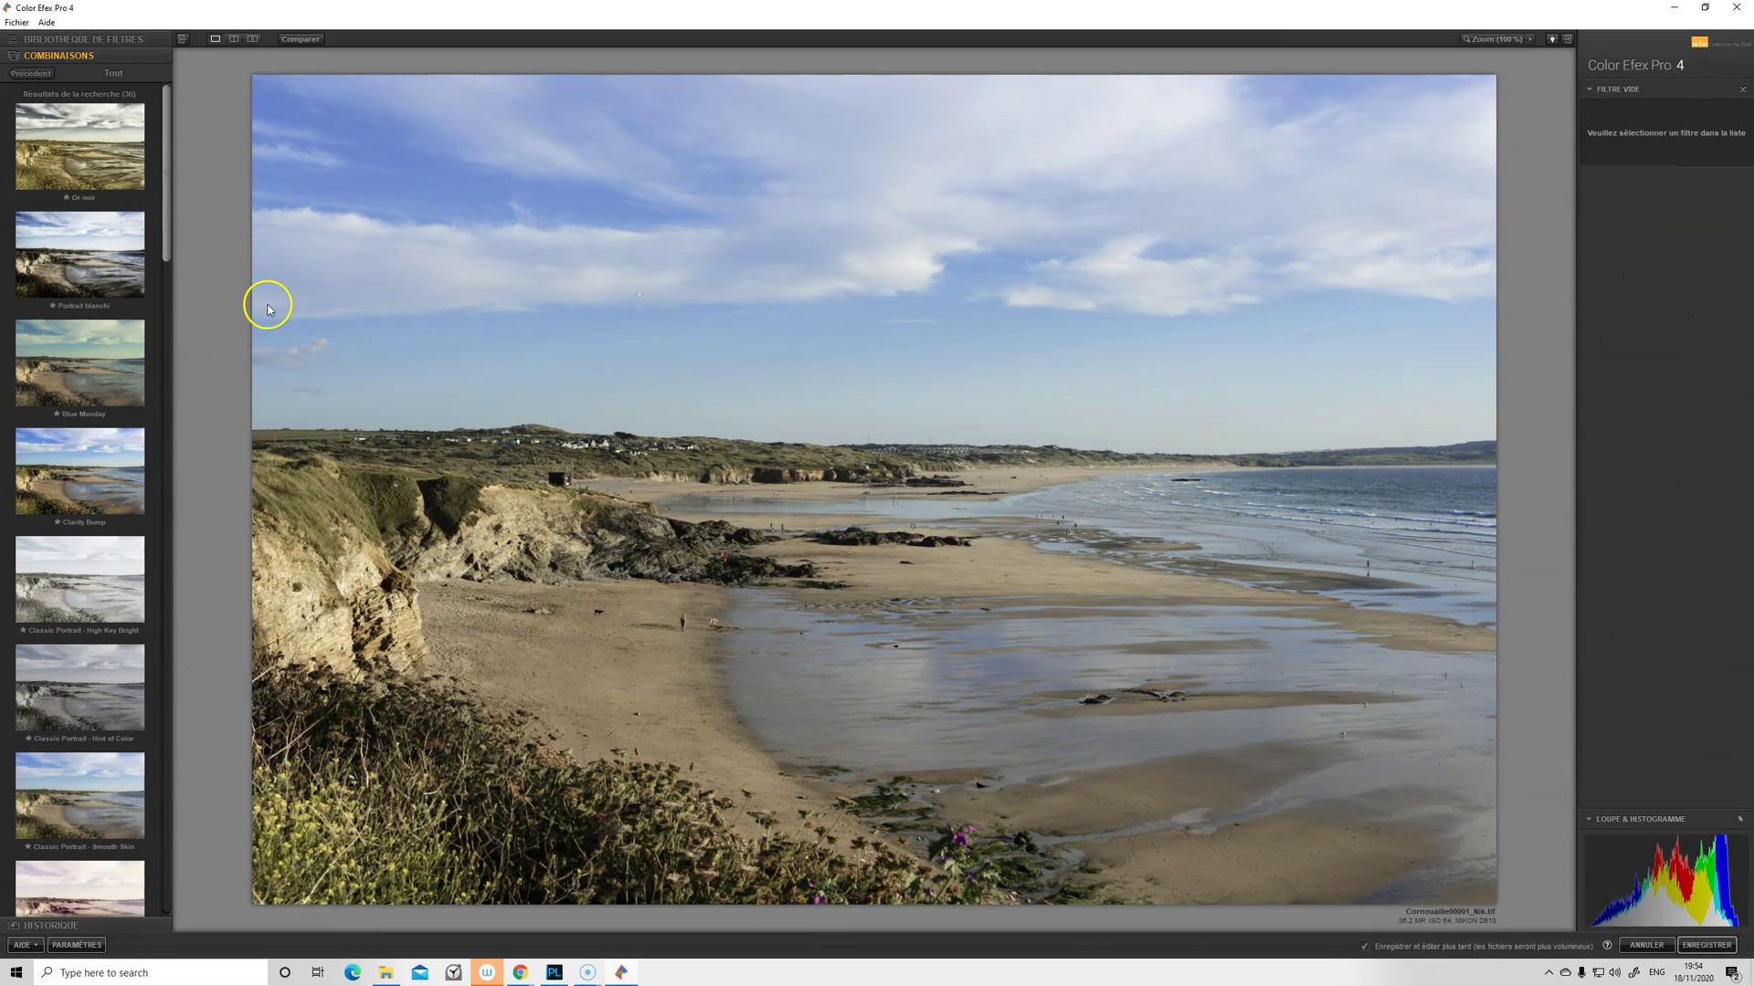
- Apply the Detail Extractor filter from the filter library and toggle it off and on to compare the effect
click(26, 74)
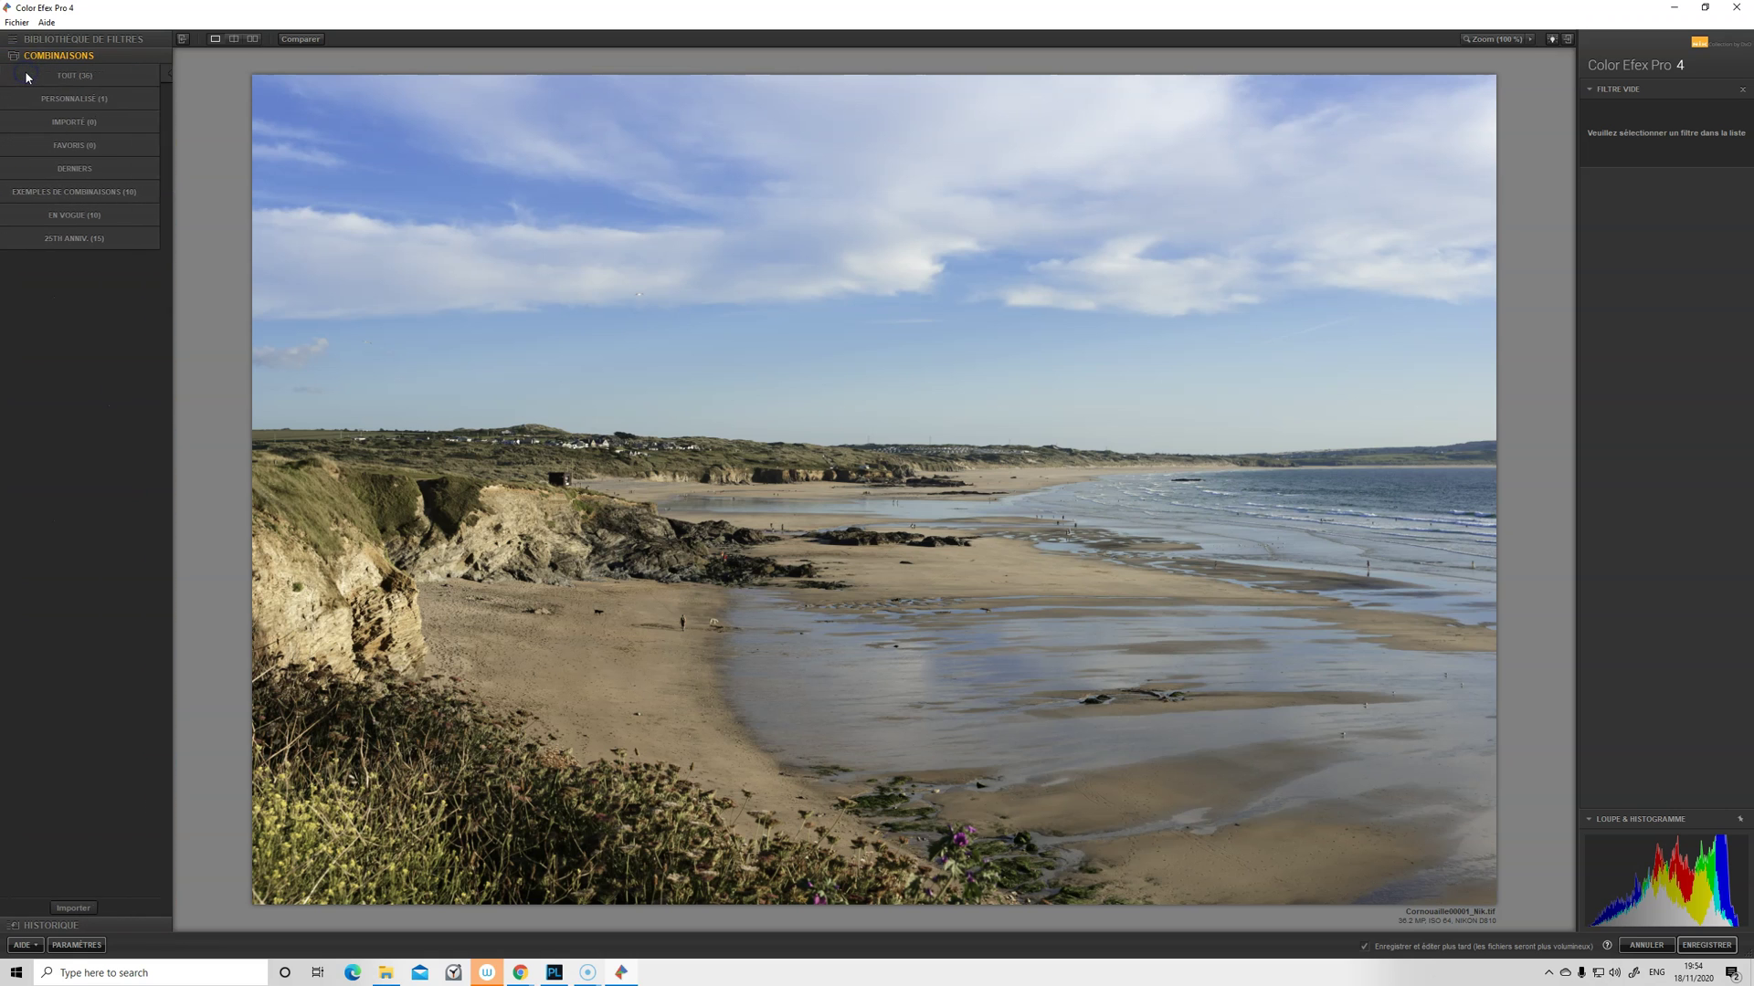
click(66, 41)
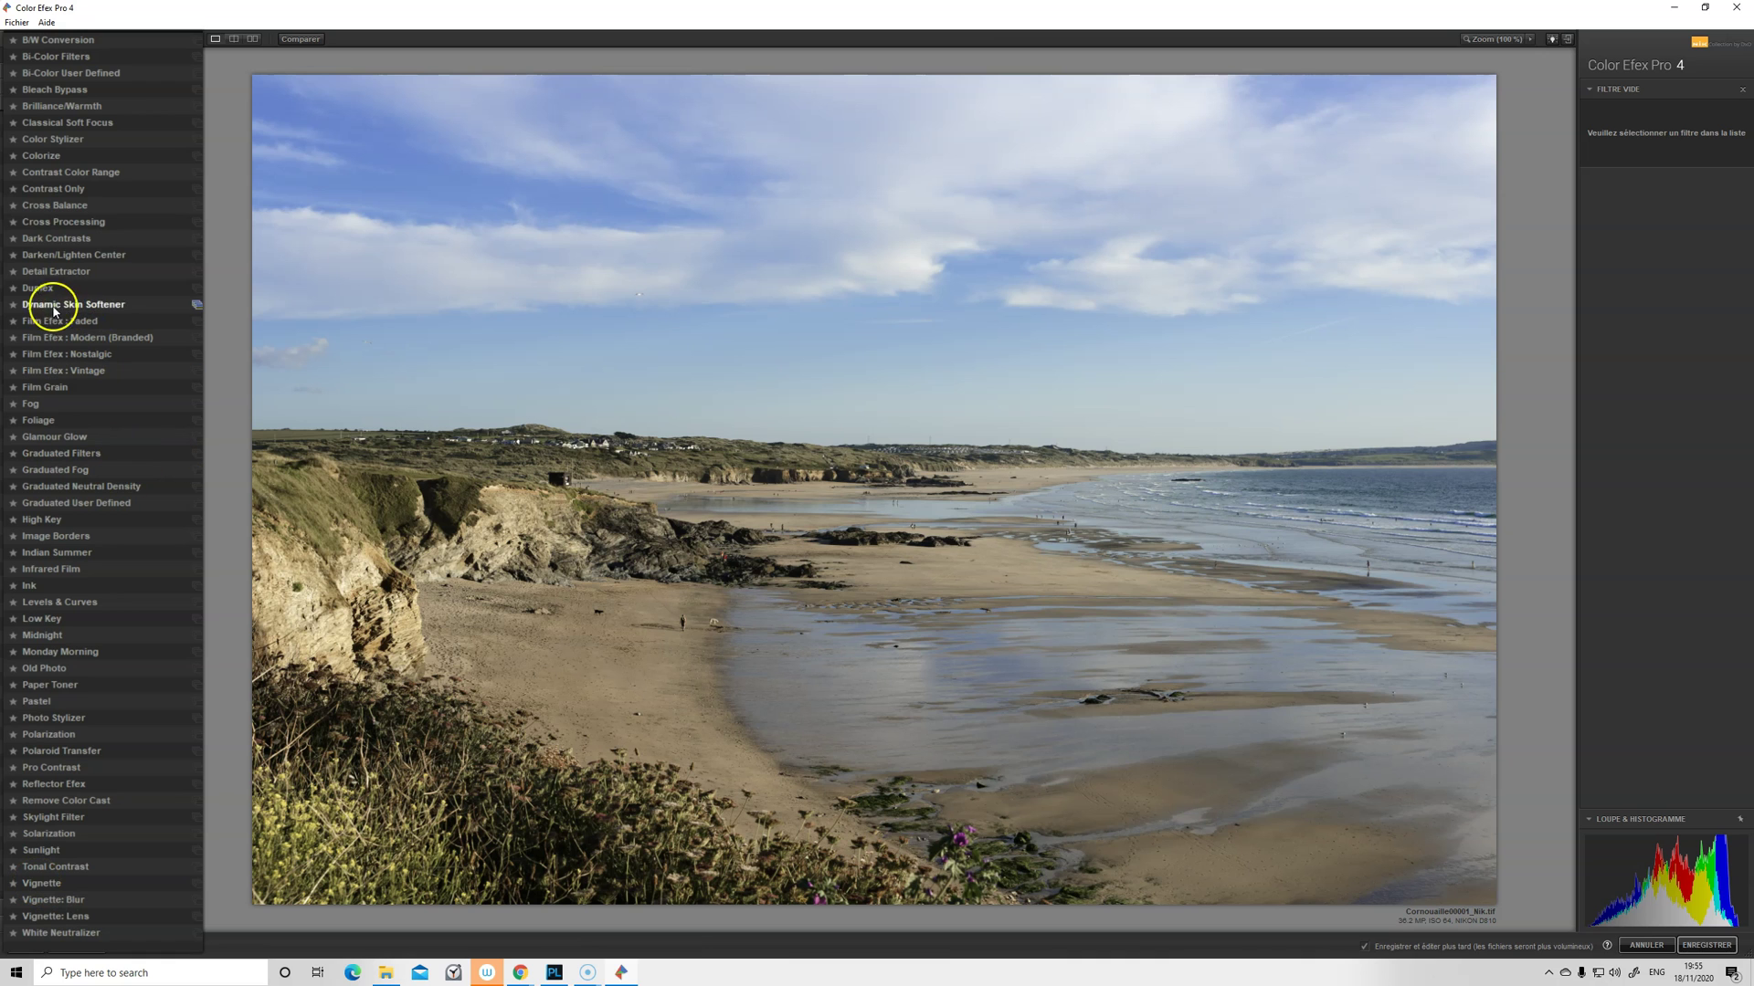
click(41, 273)
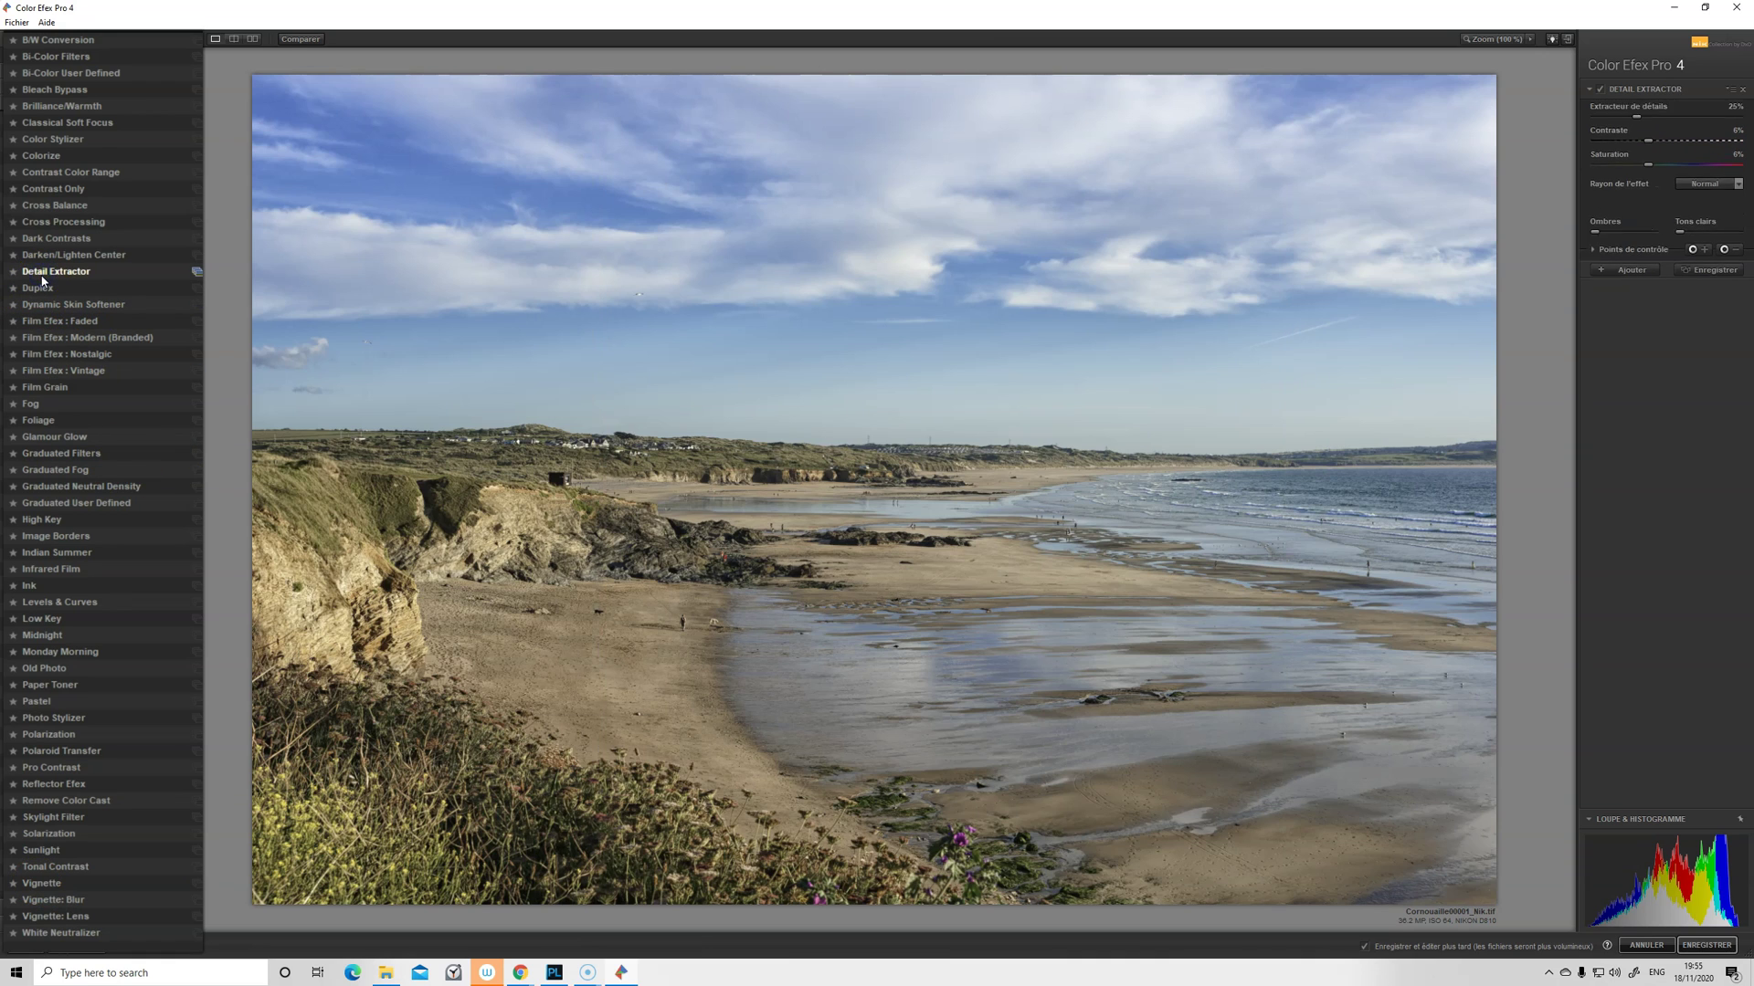
click(1600, 88)
click(1505, 91)
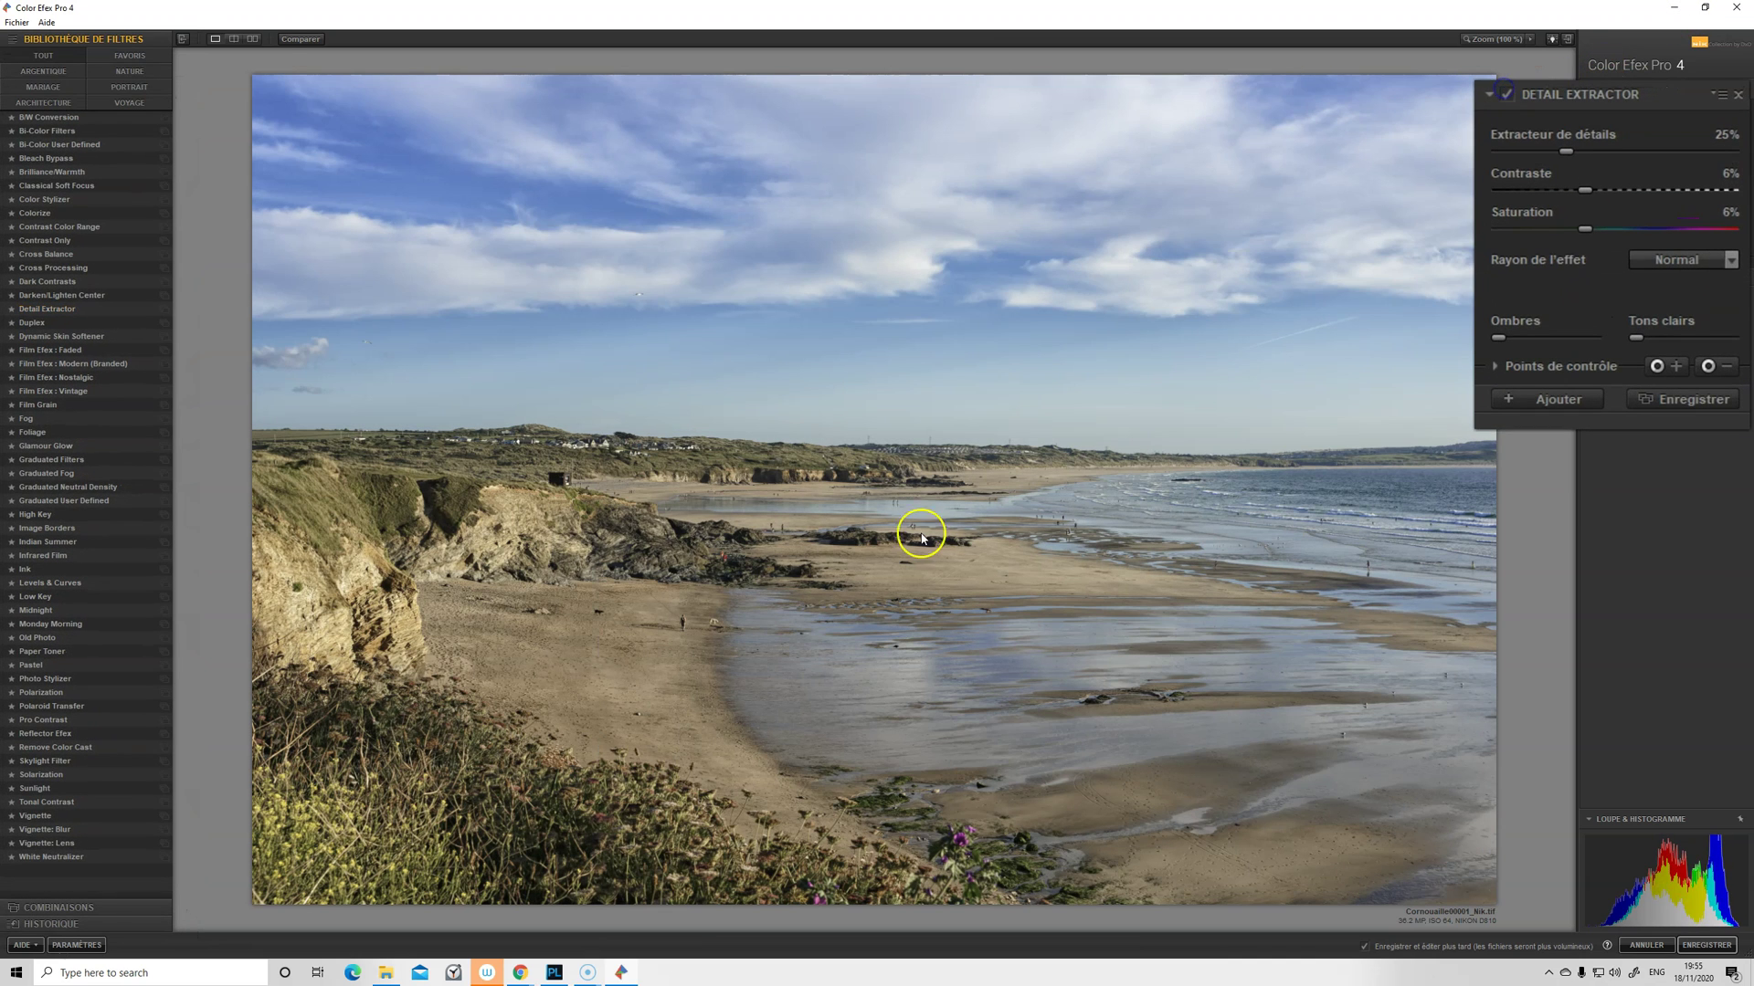
- Try the Fin effect radius for Detail Extractor, and return it to Normal
click(1681, 261)
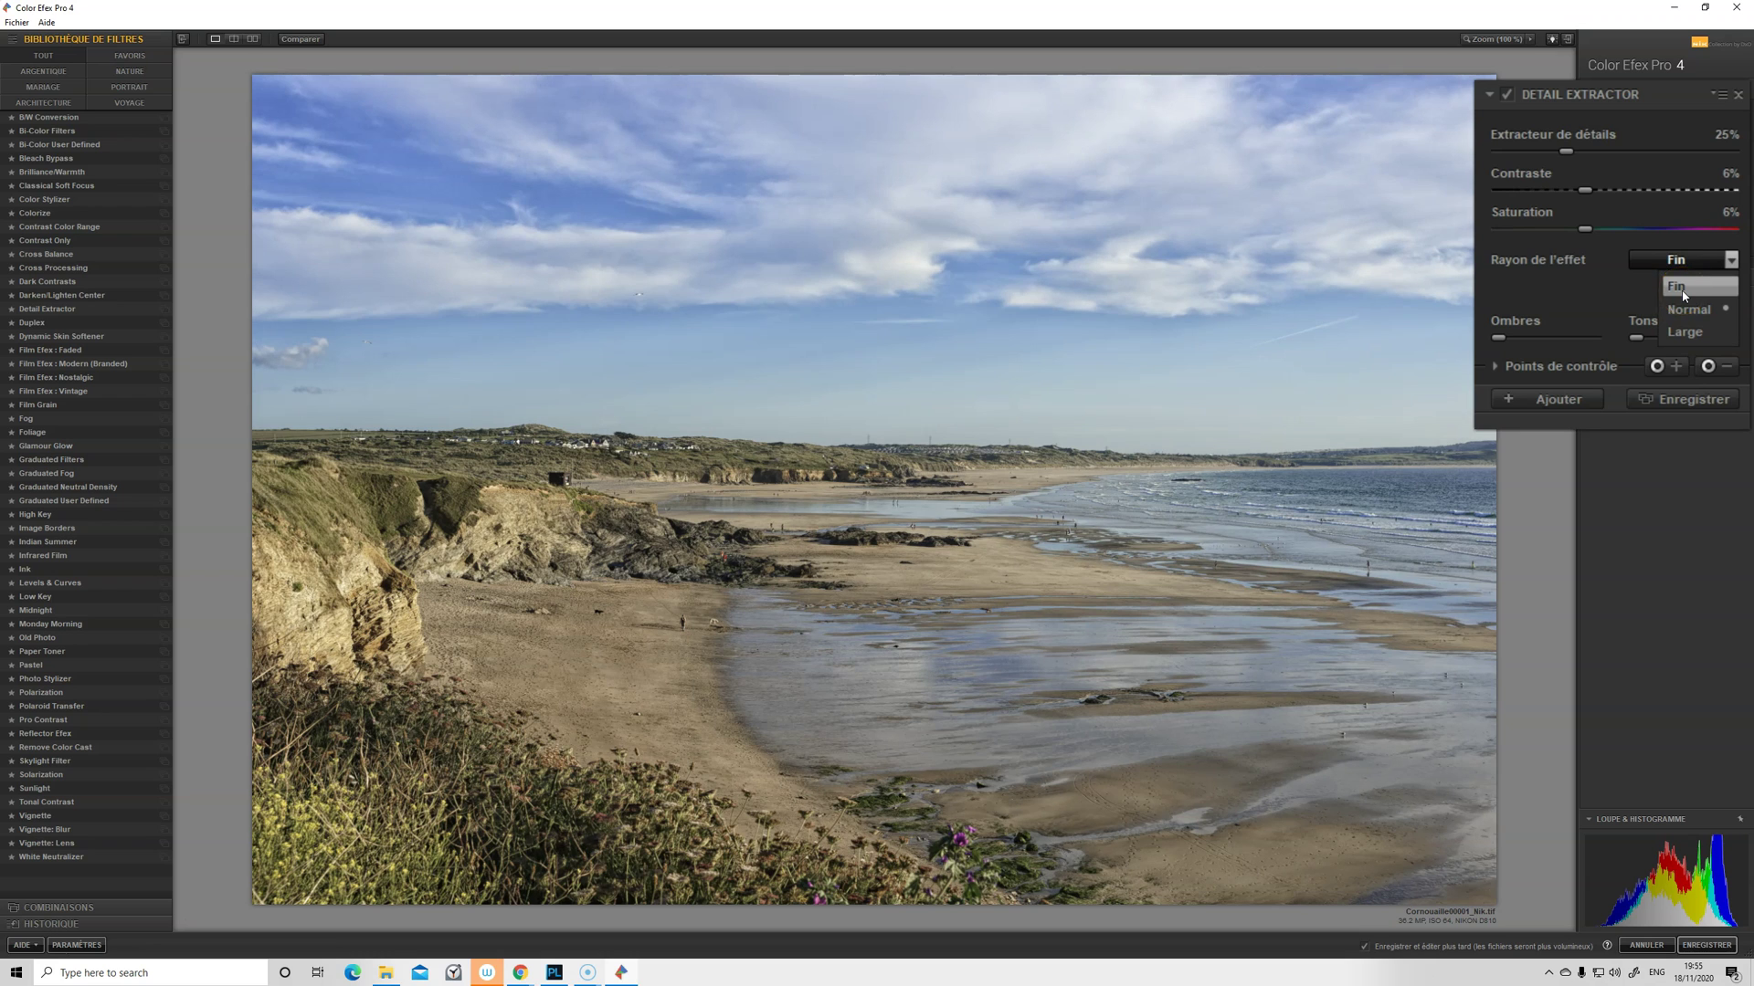
click(1688, 309)
click(1557, 285)
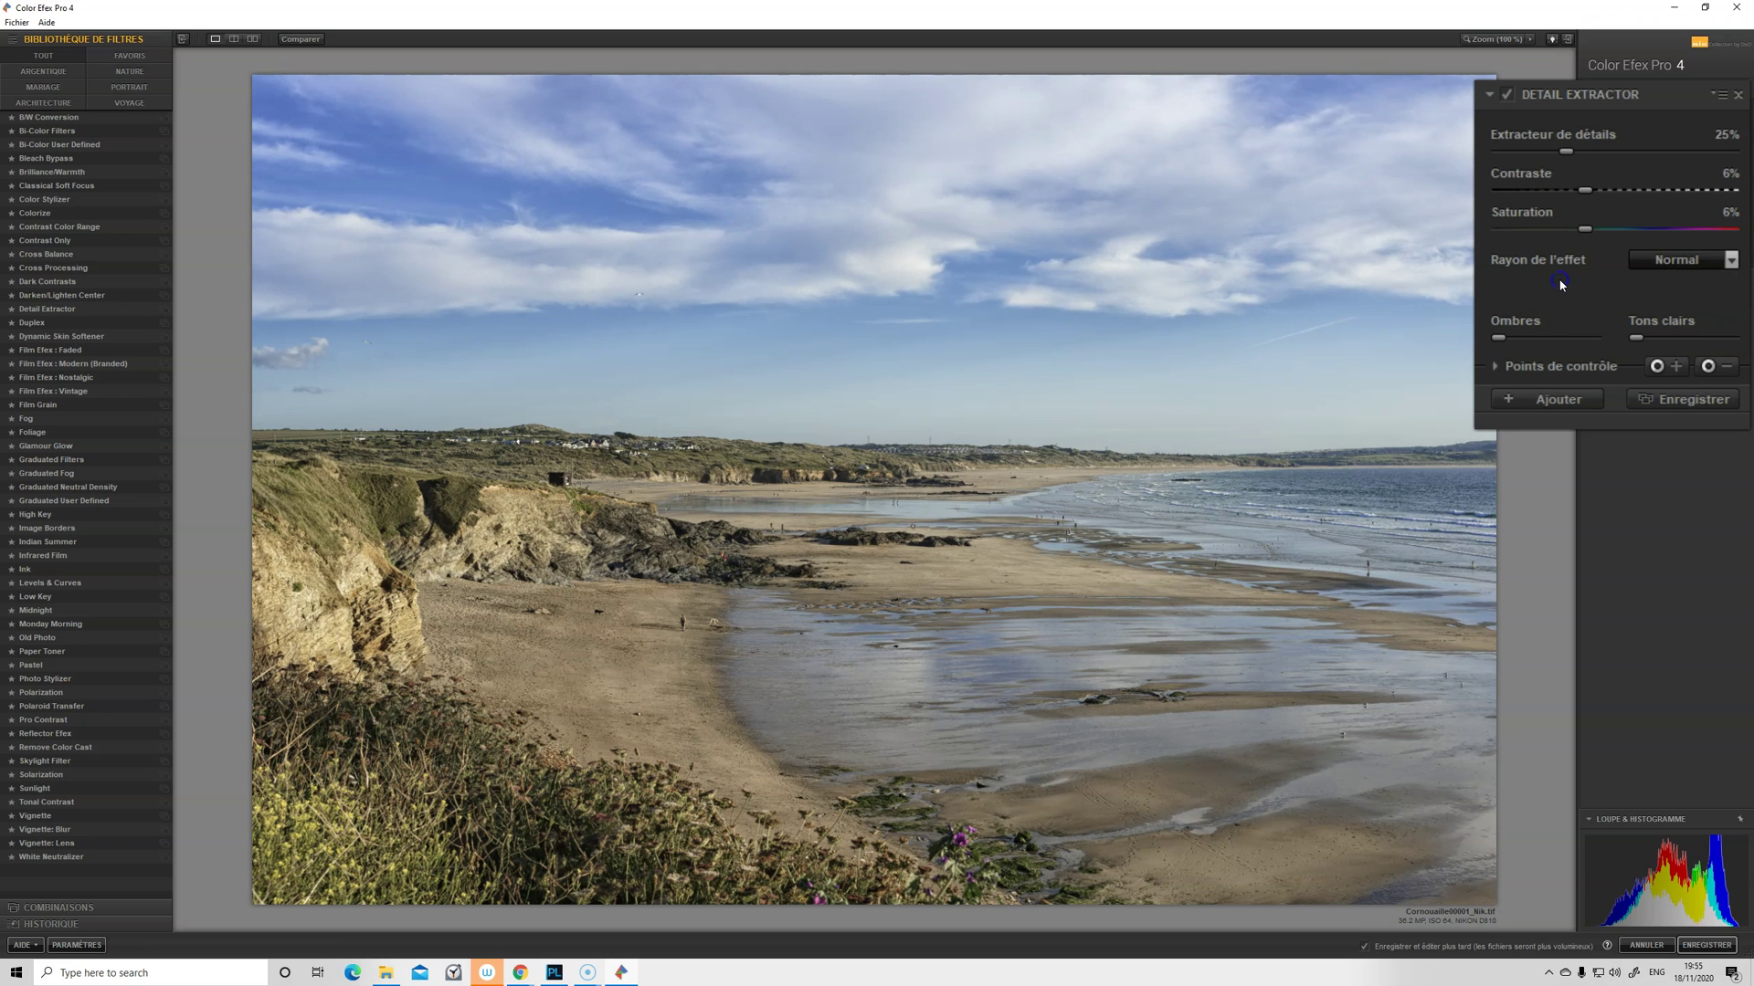
- Add a positive control point on the rocks at the foot of the cliff and enlarge its area of effect
click(1488, 365)
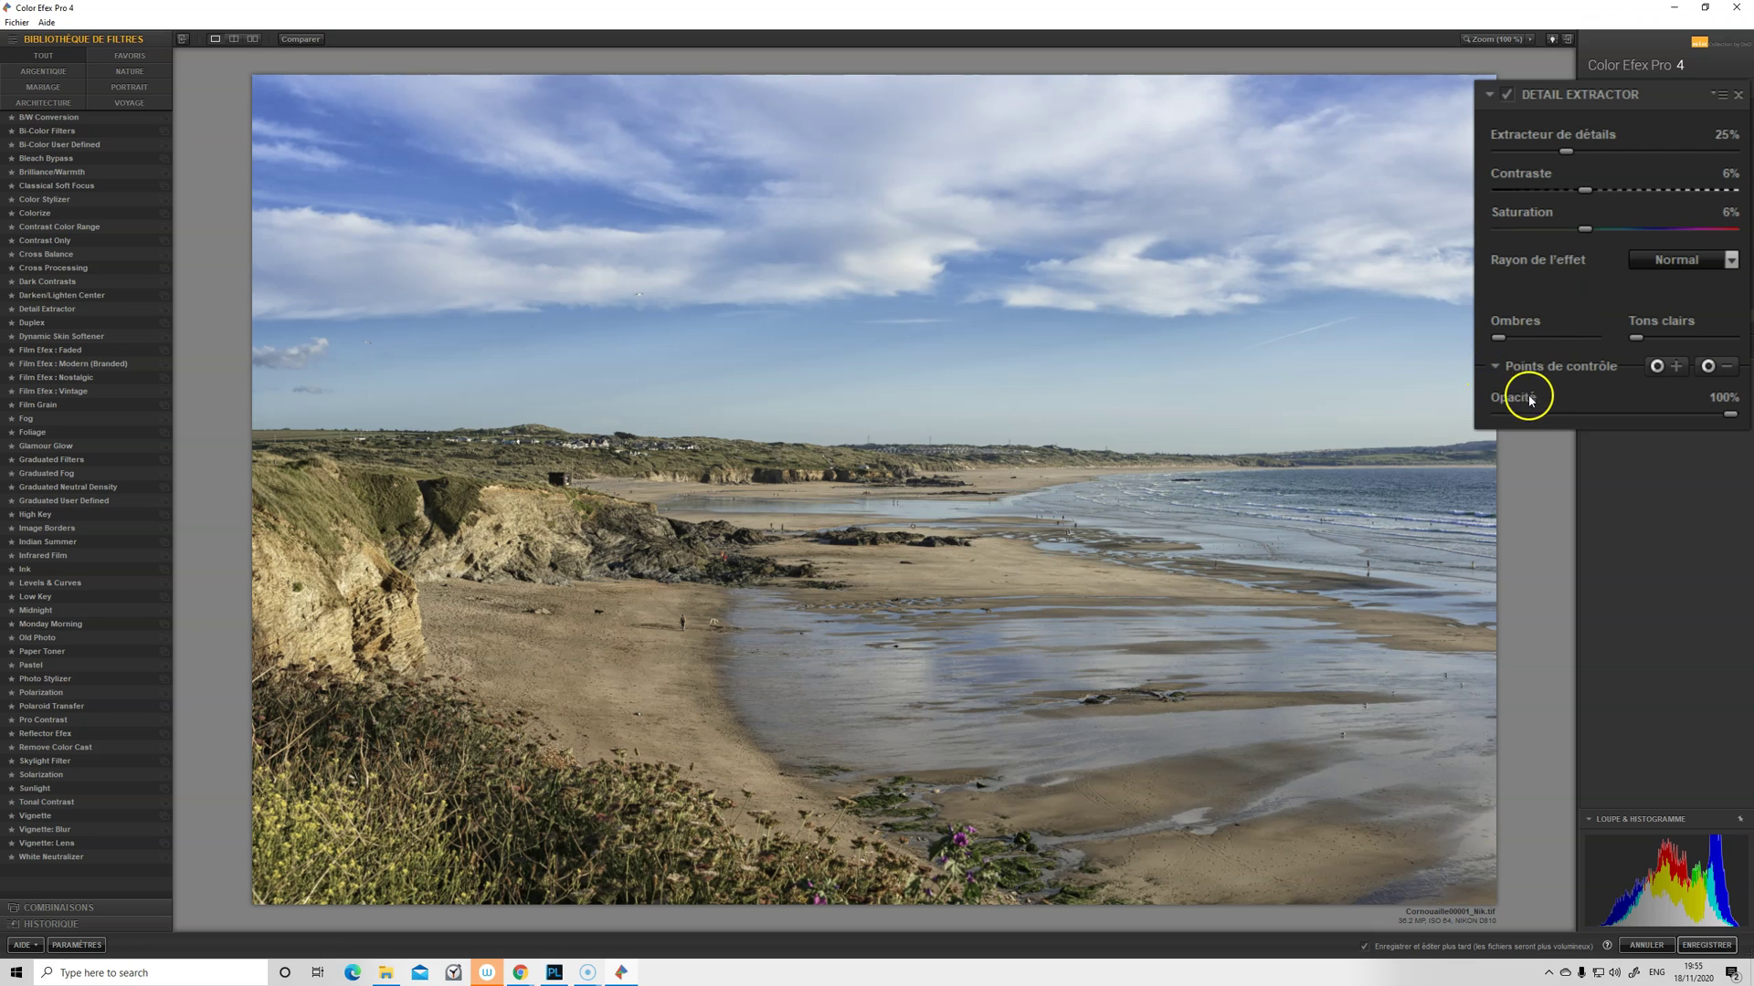
click(1656, 365)
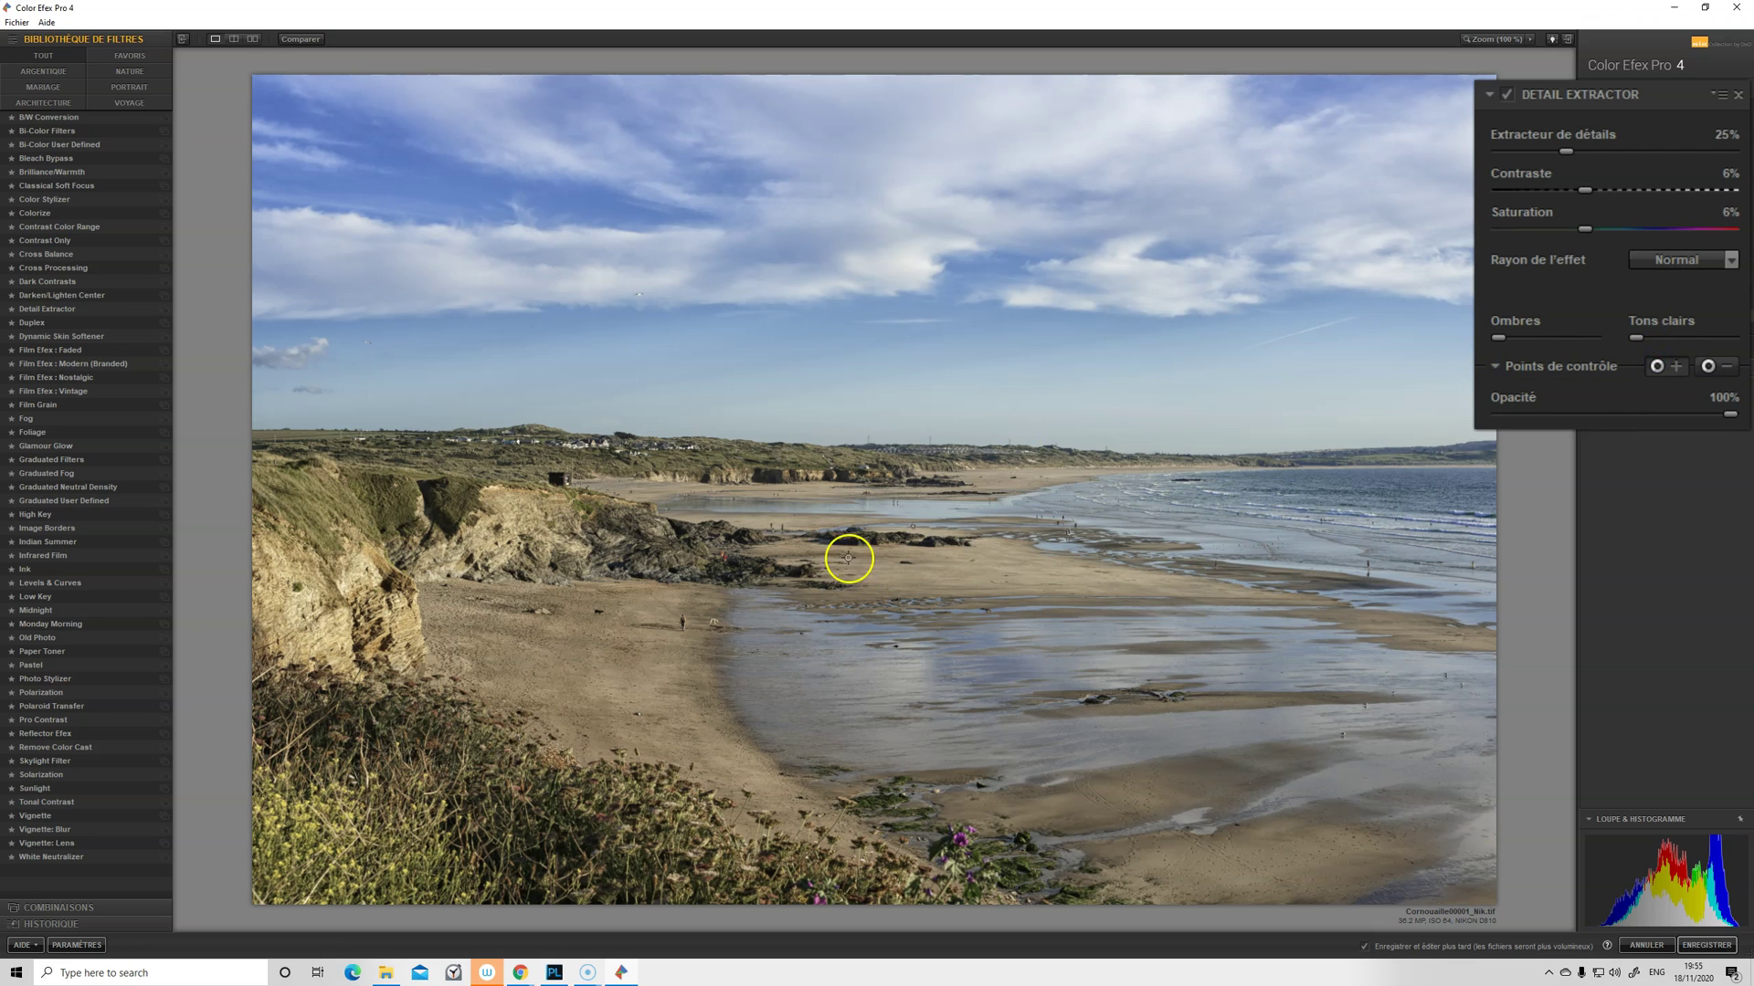
click(563, 537)
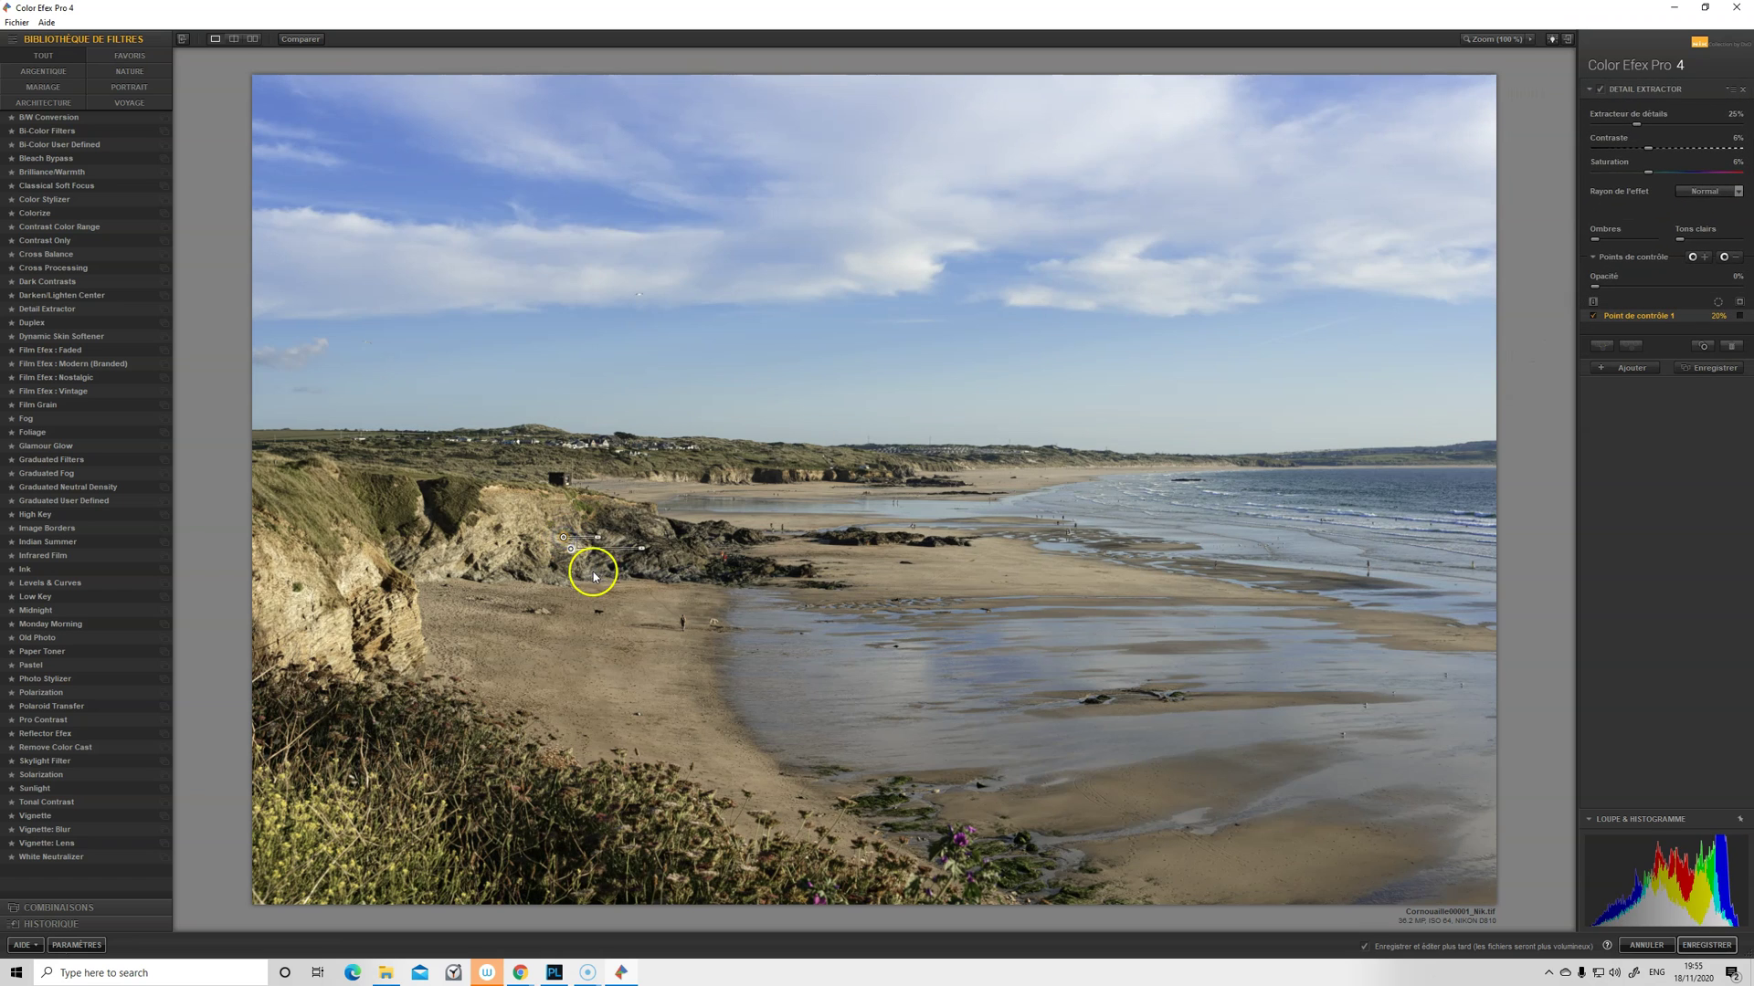
mouse_move(598, 537)
mouse_down()
mouse_move(626, 538)
mouse_move(607, 543)
mouse_up()
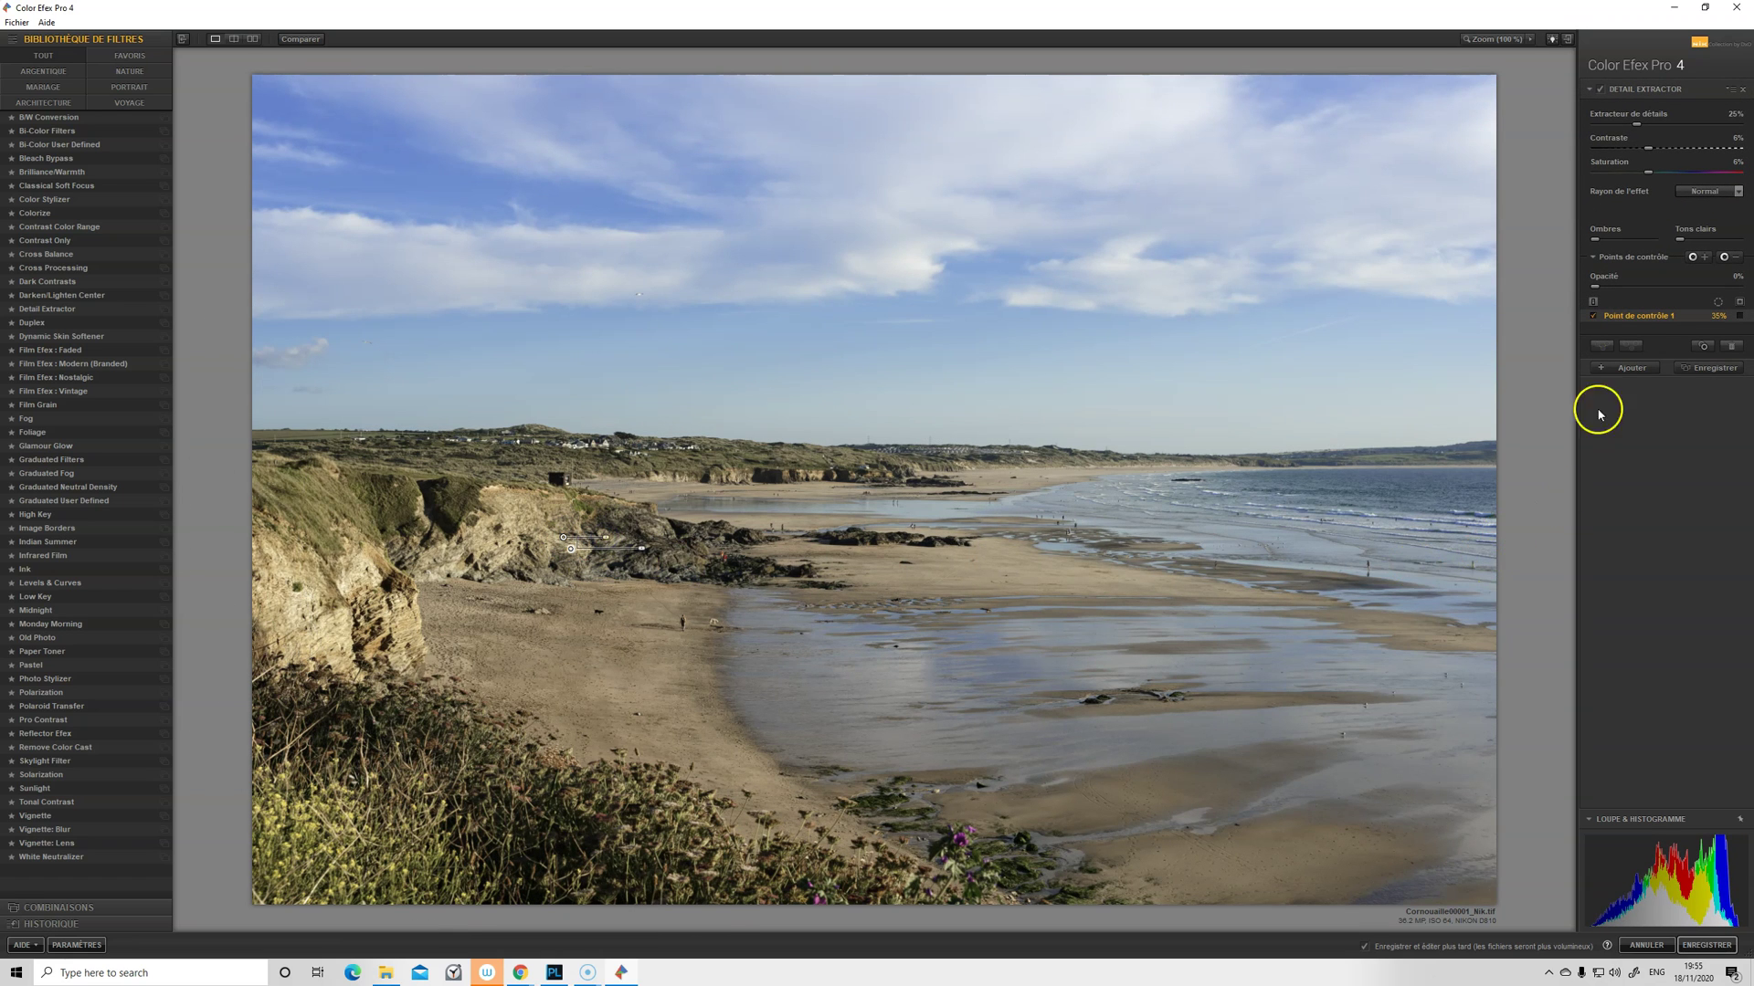
- Display the control point's mask and move the point onto the lighter cliff face
click(1739, 304)
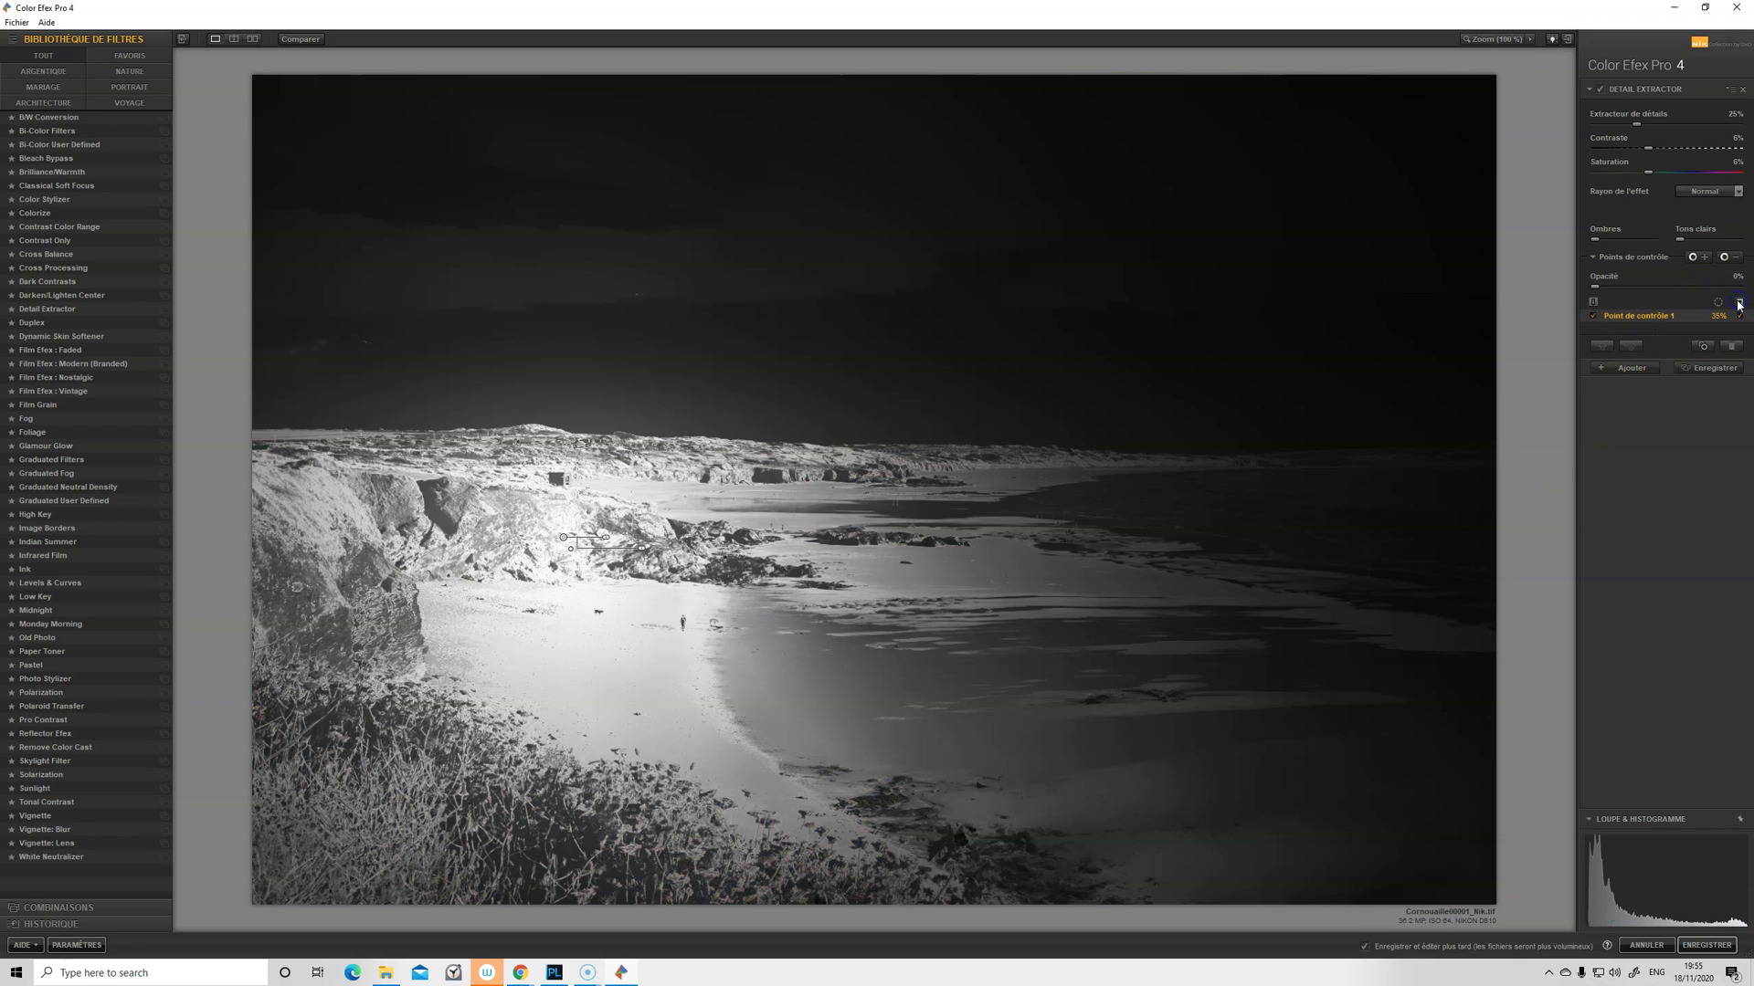
mouse_move(564, 542)
mouse_down()
mouse_move(634, 539)
mouse_move(432, 534)
mouse_move(675, 546)
mouse_move(548, 535)
mouse_up()
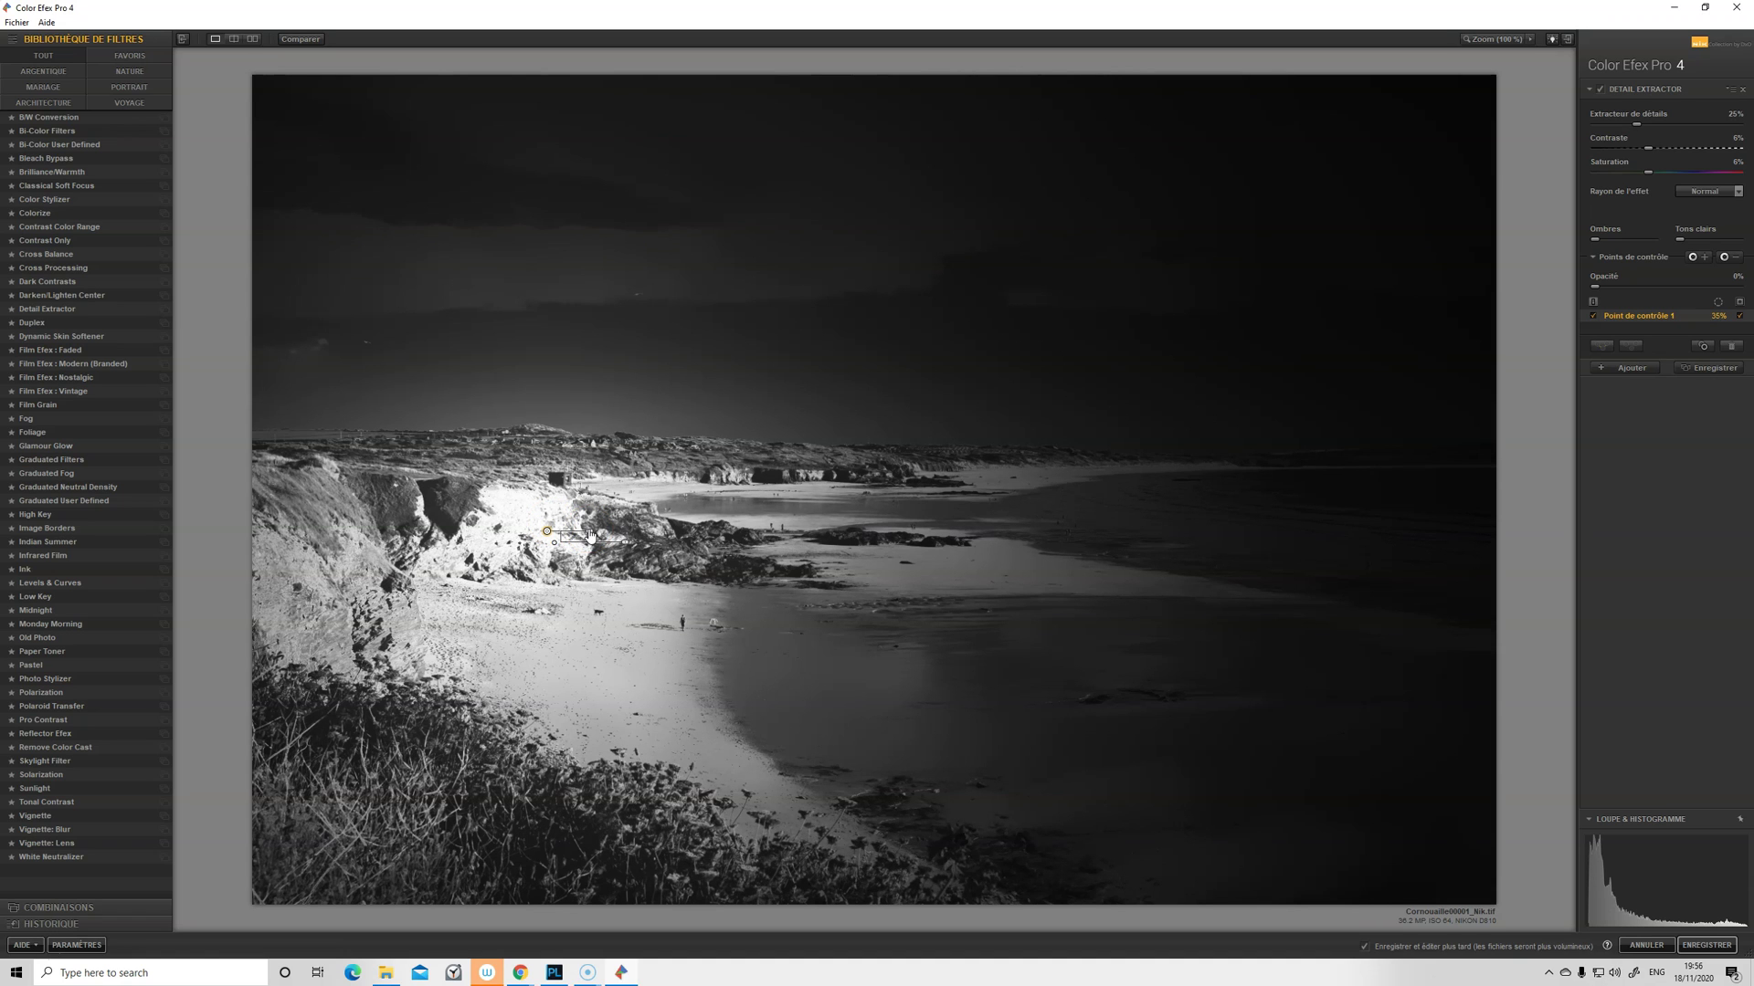
- Enlarge the cliff control point's area of effect to 72% and add a negative control point in the sky with its size at 100%
drag(589, 534, 675, 549)
click(548, 538)
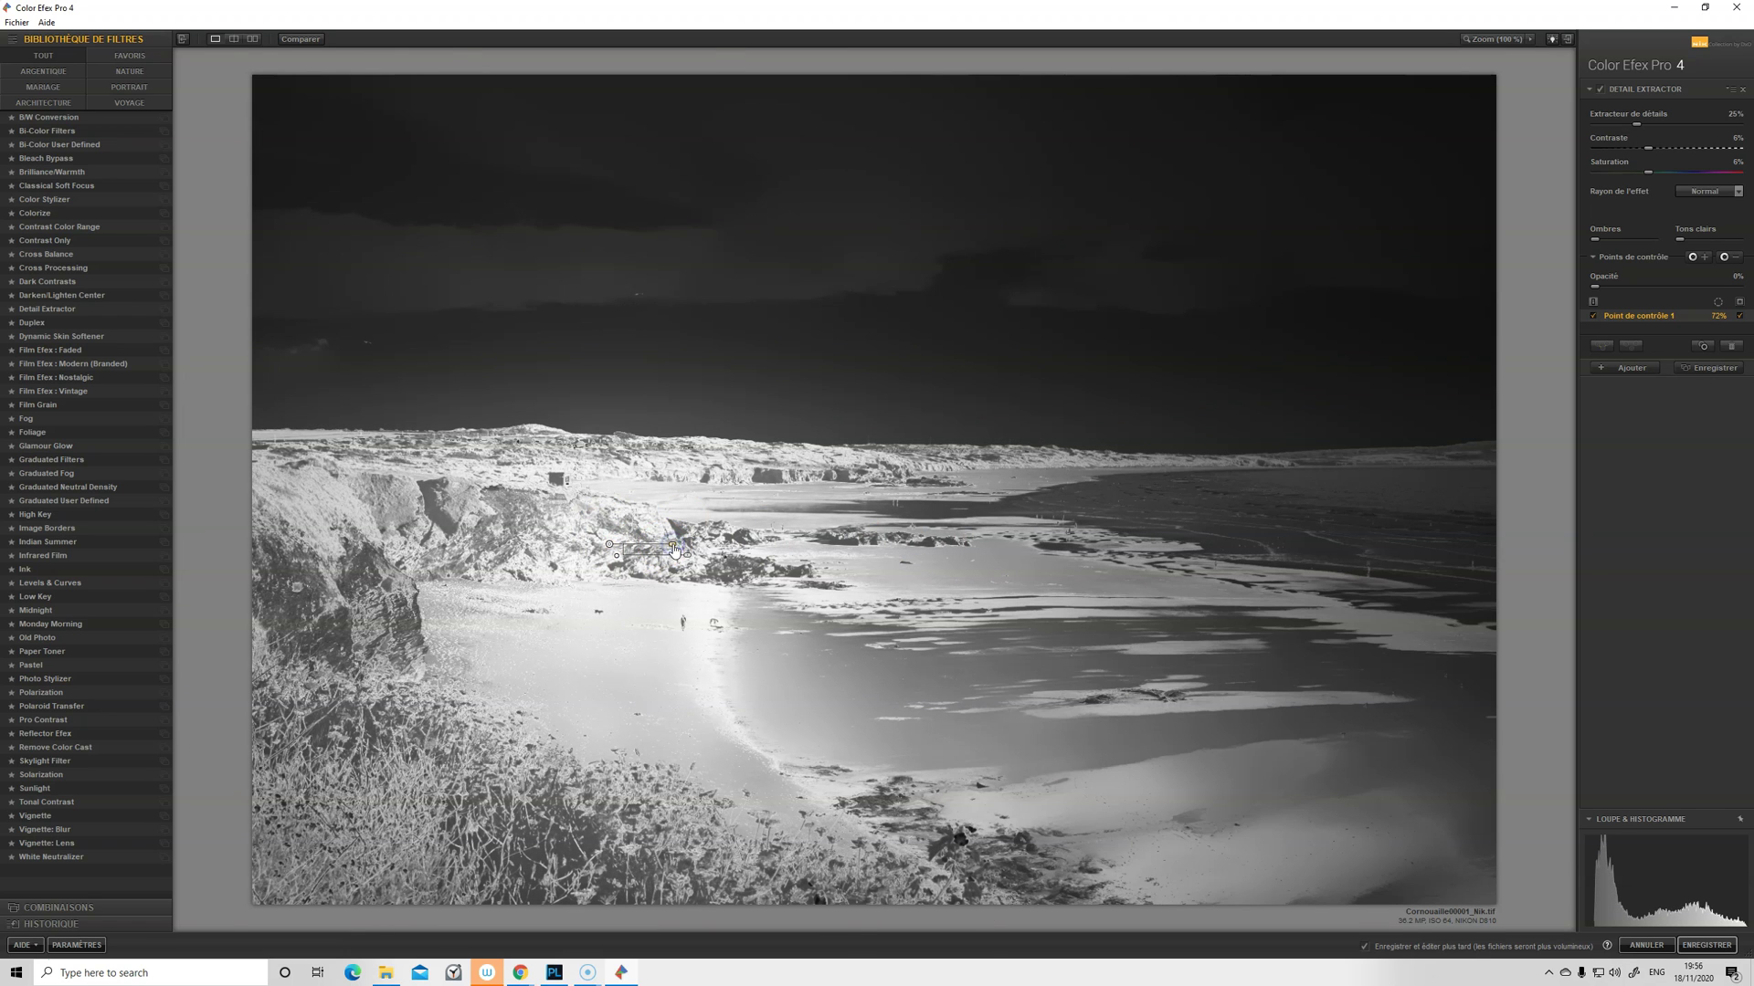
click(1732, 258)
click(1074, 340)
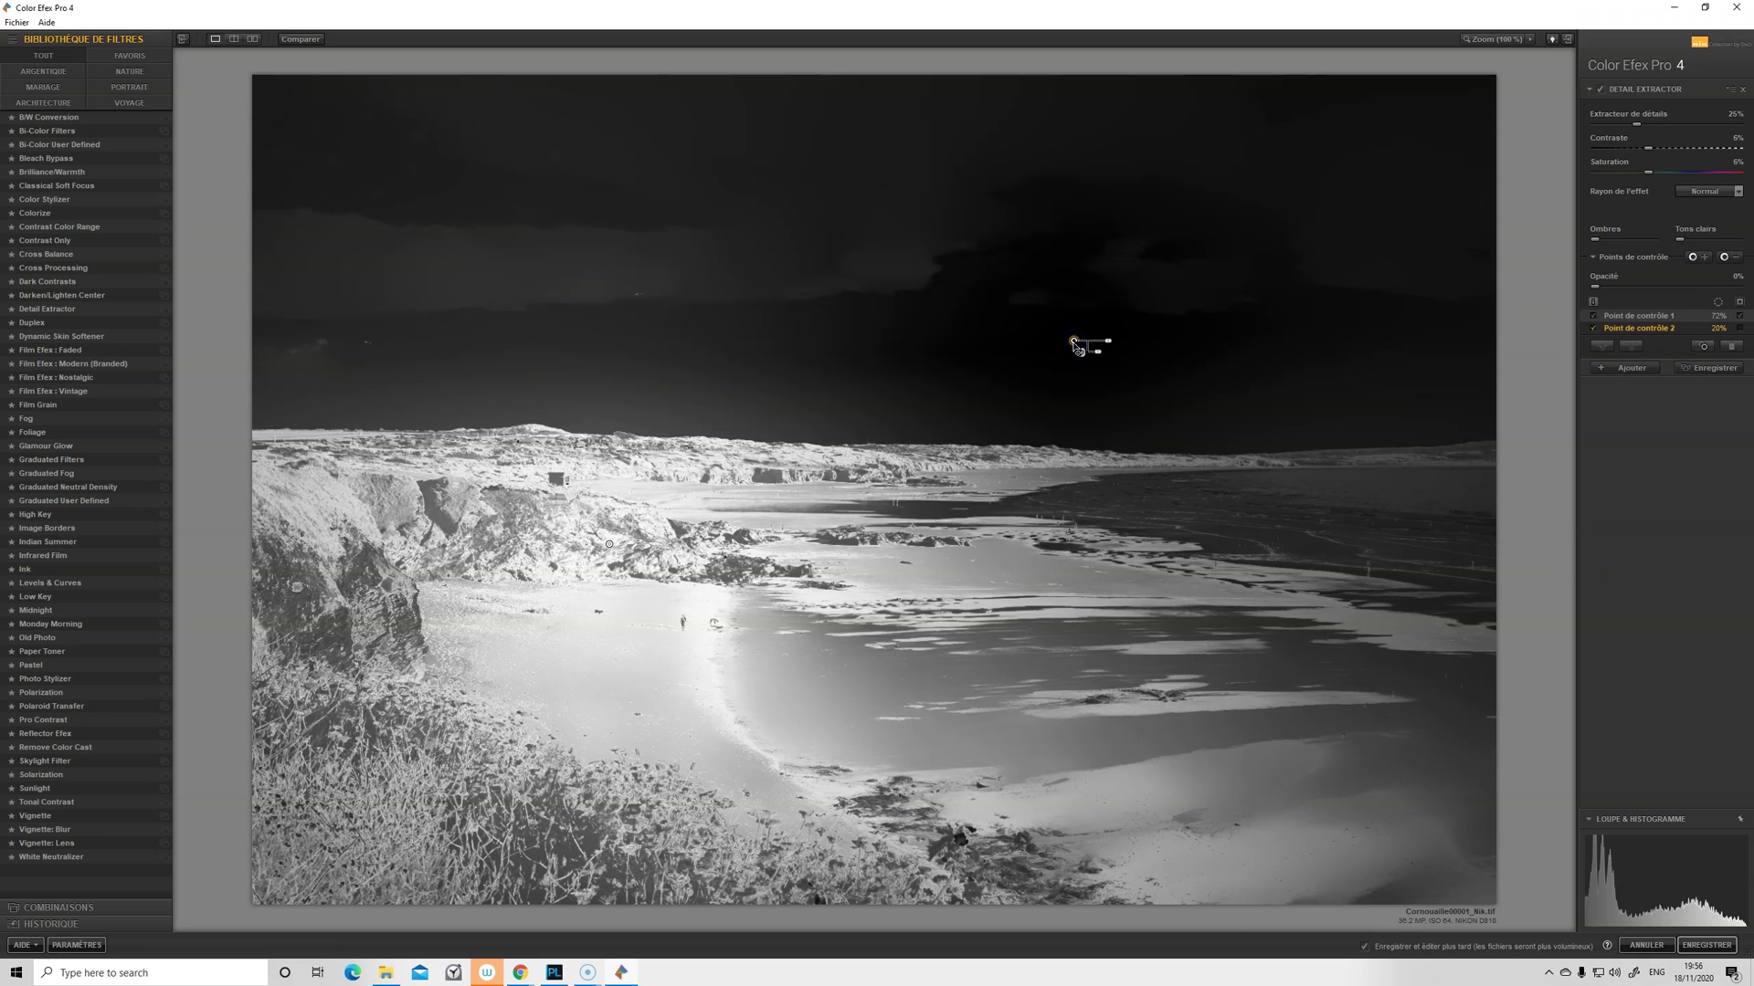
drag(1108, 342, 1192, 347)
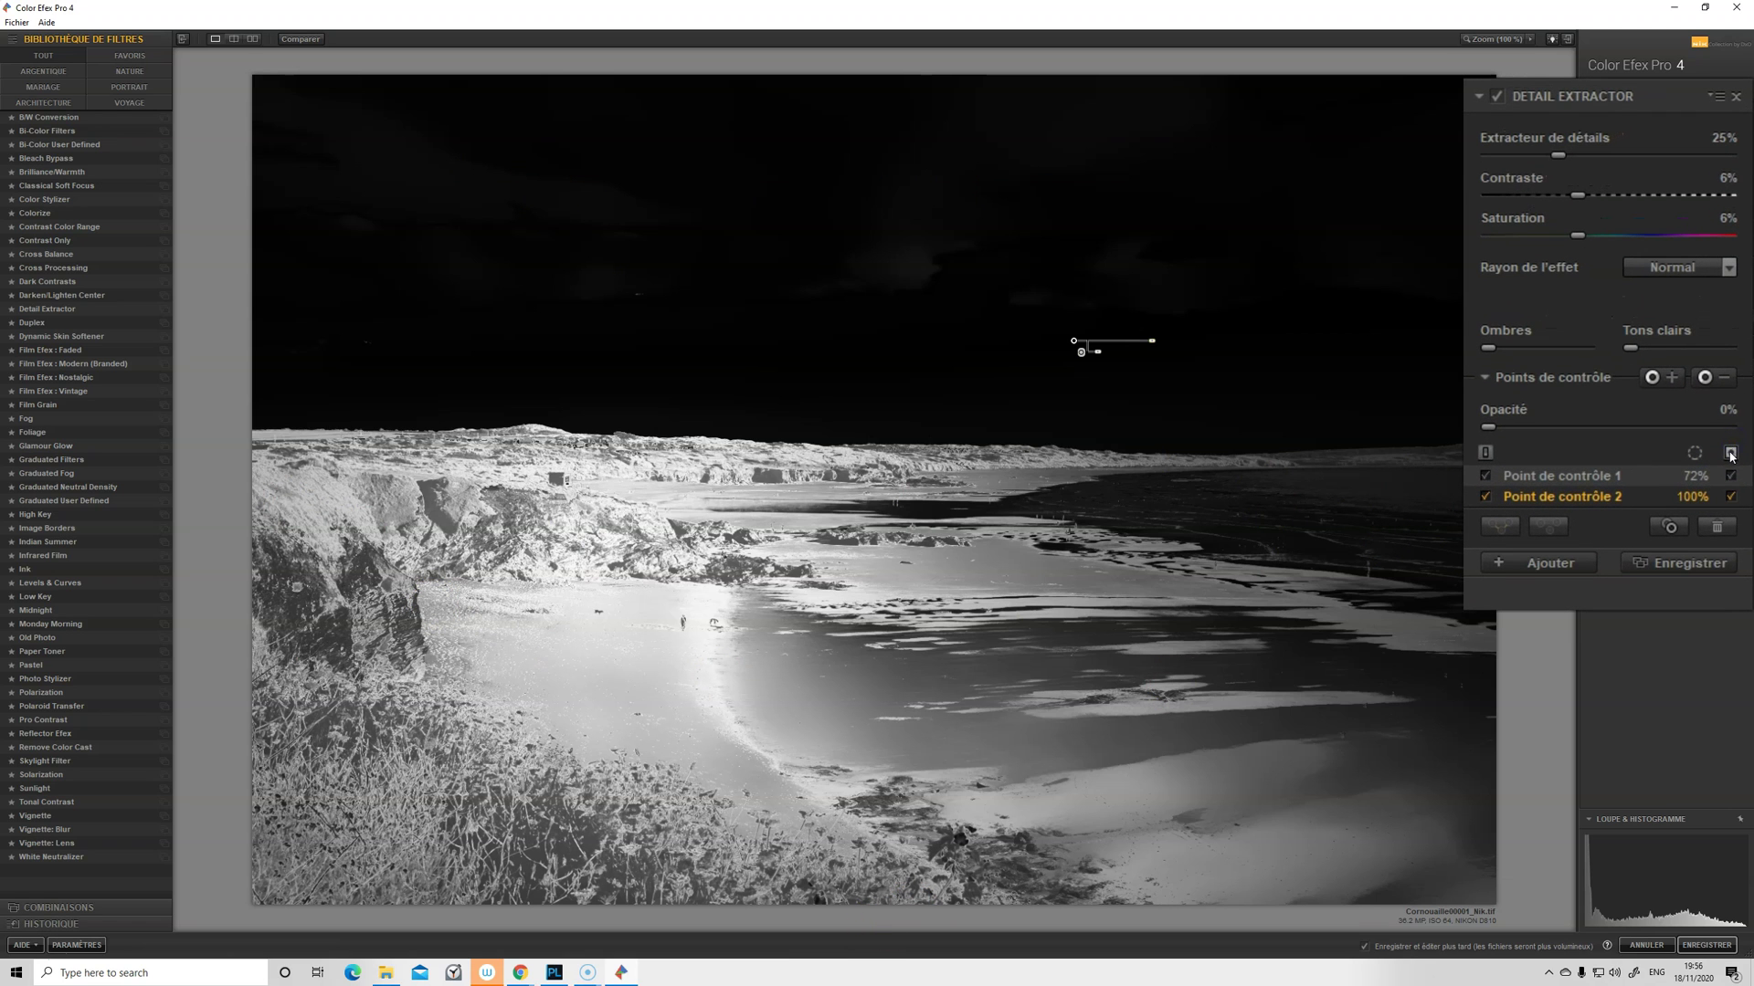
- Hide the masks of both control points, and toggle all control points off and on to compare their effect
click(1729, 452)
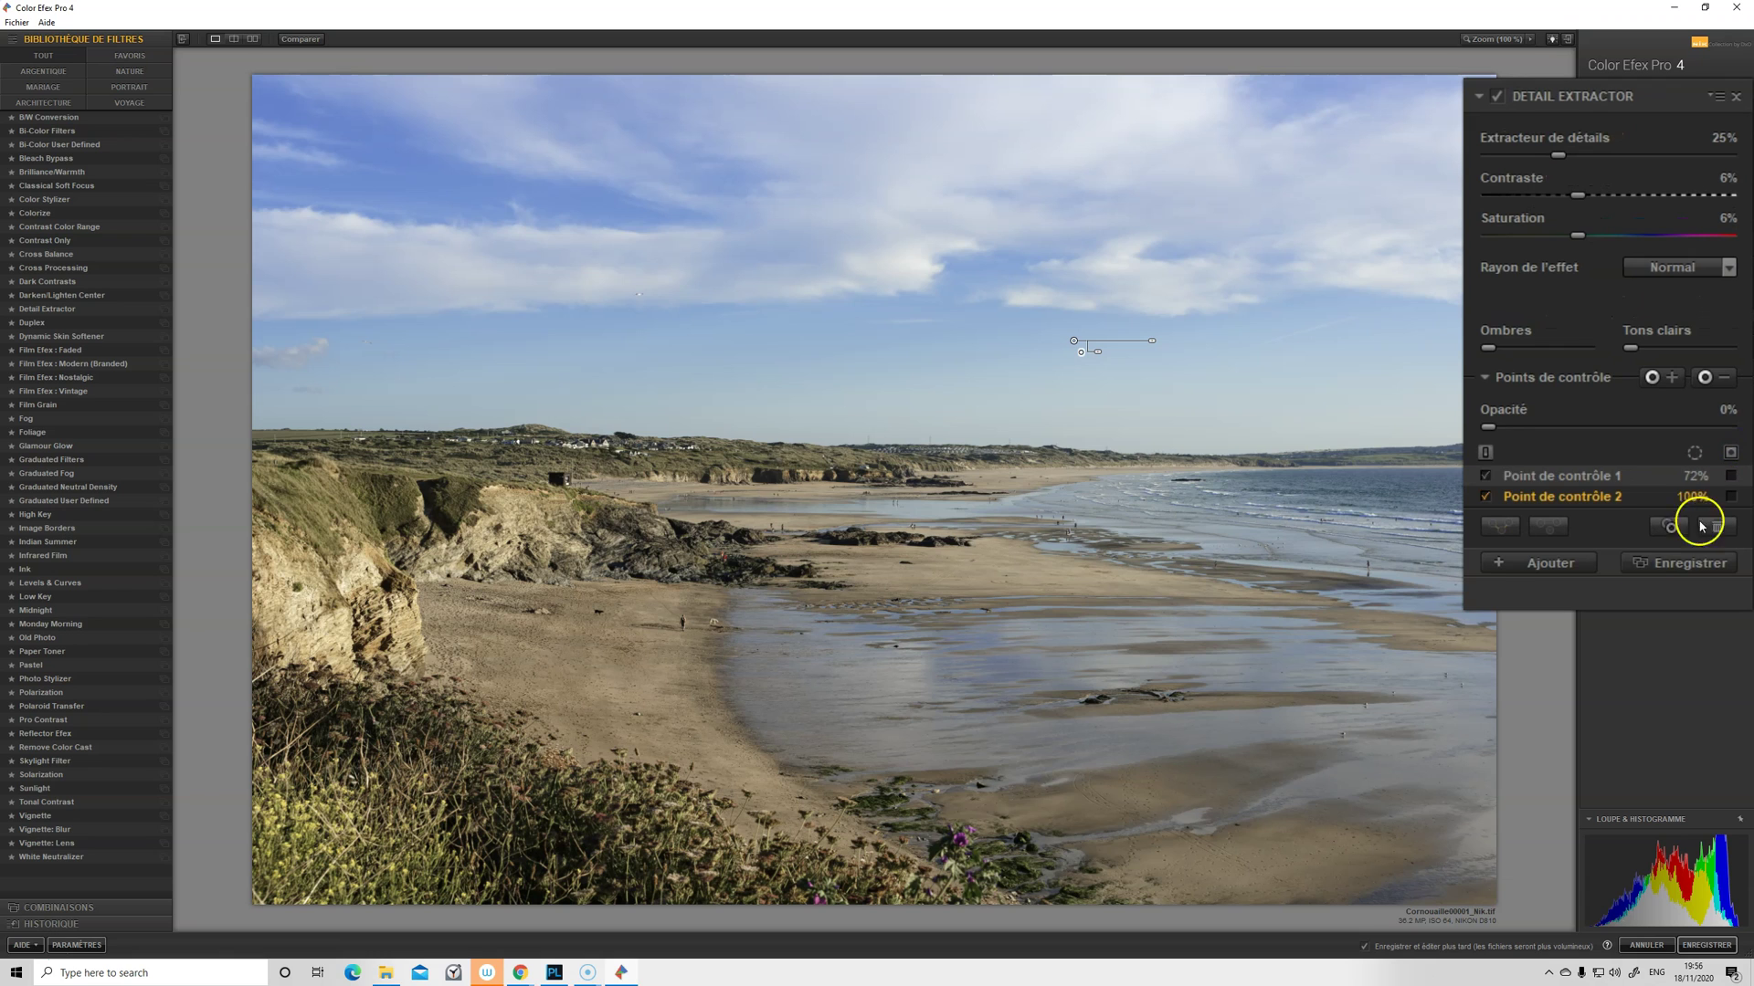
click(1487, 452)
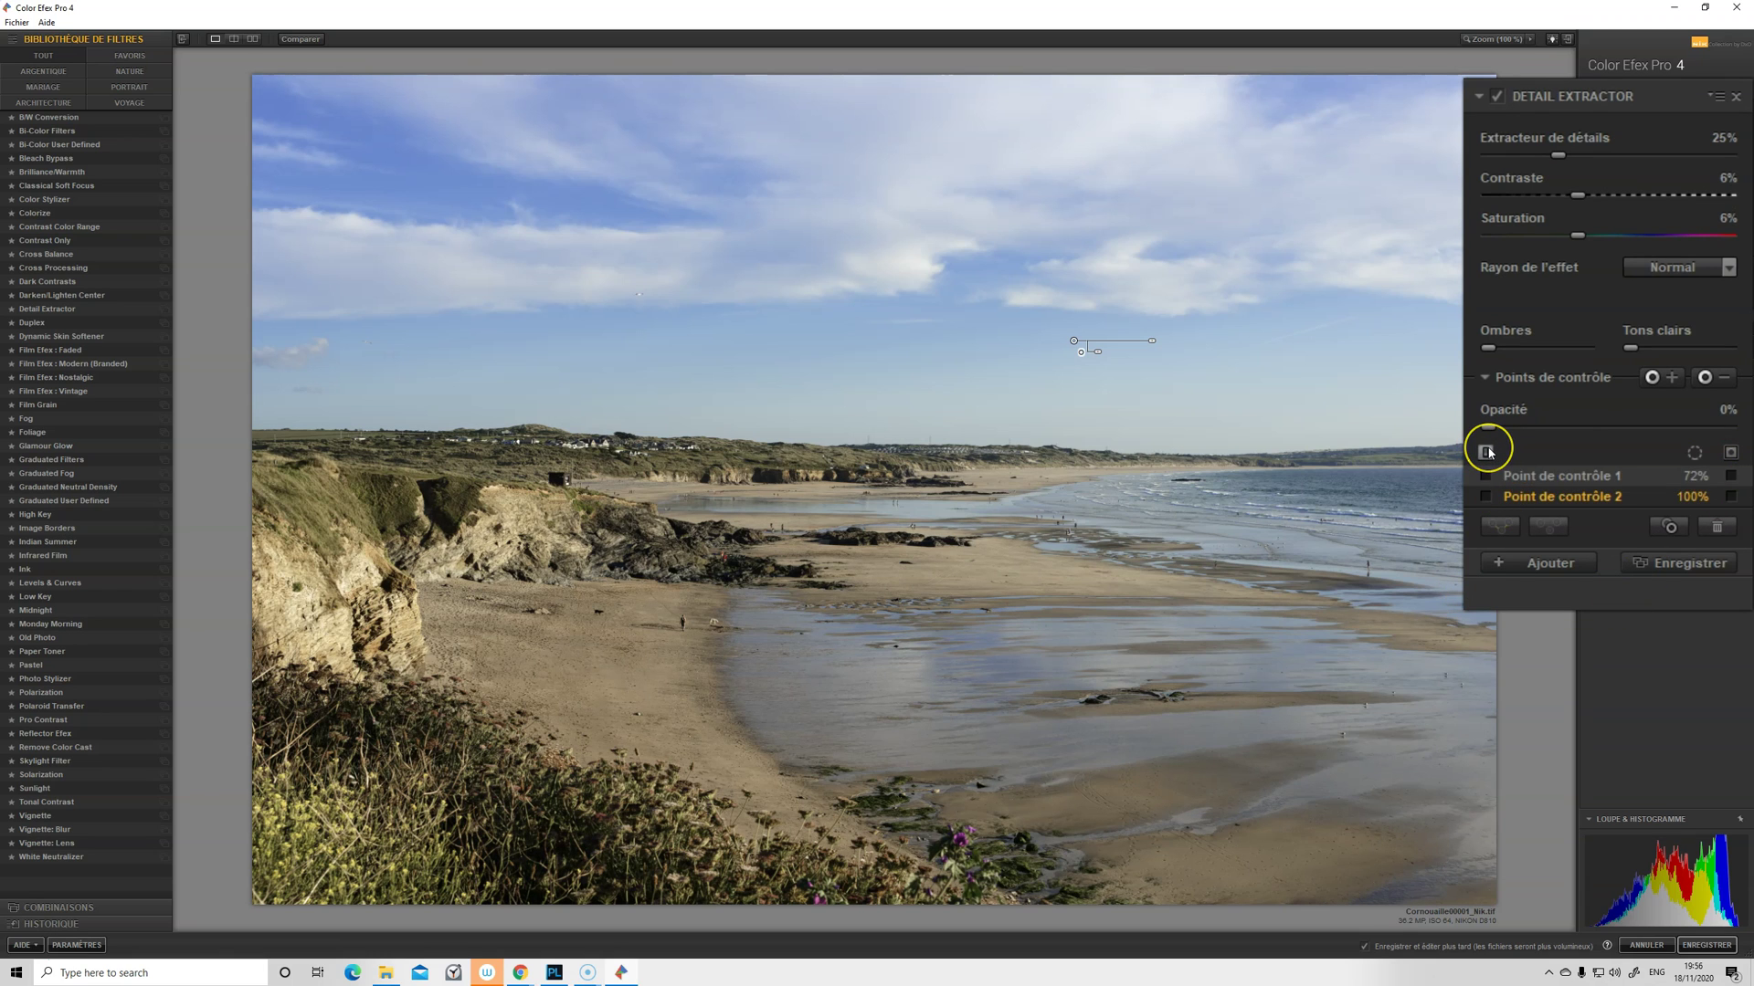
click(1487, 452)
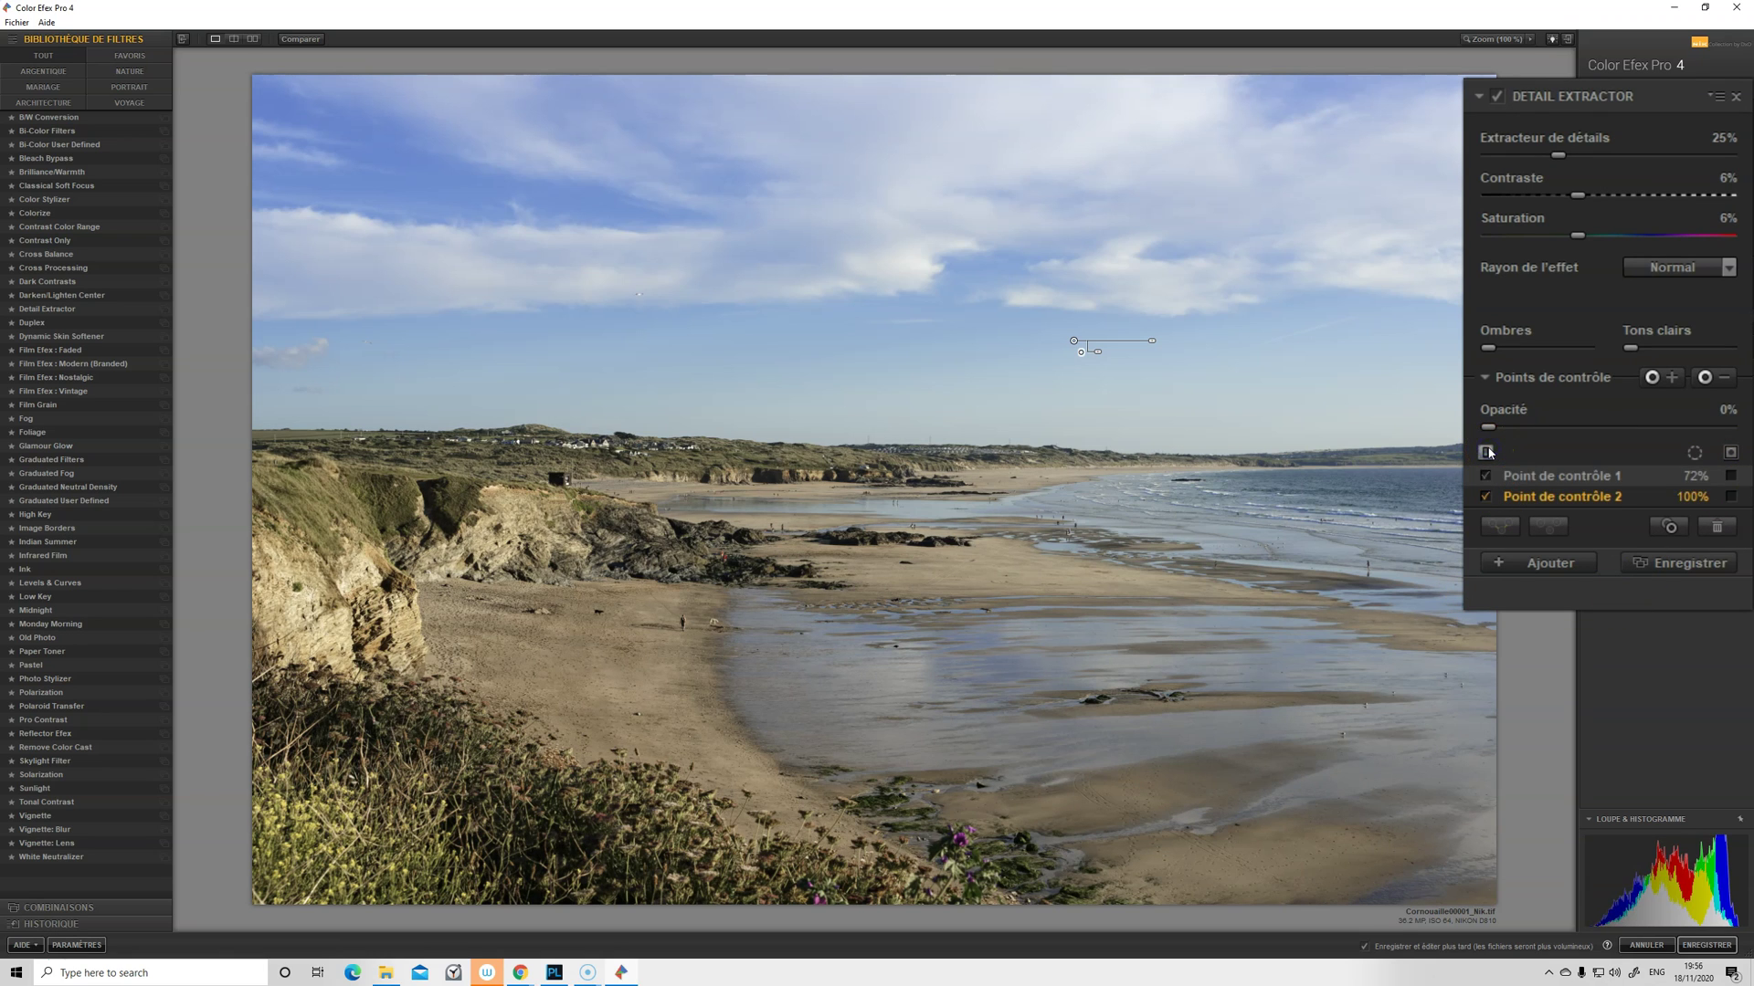
click(1487, 452)
click(1487, 452)
- Select both control points of the Detail Extractor filter and delete them
click(1584, 474)
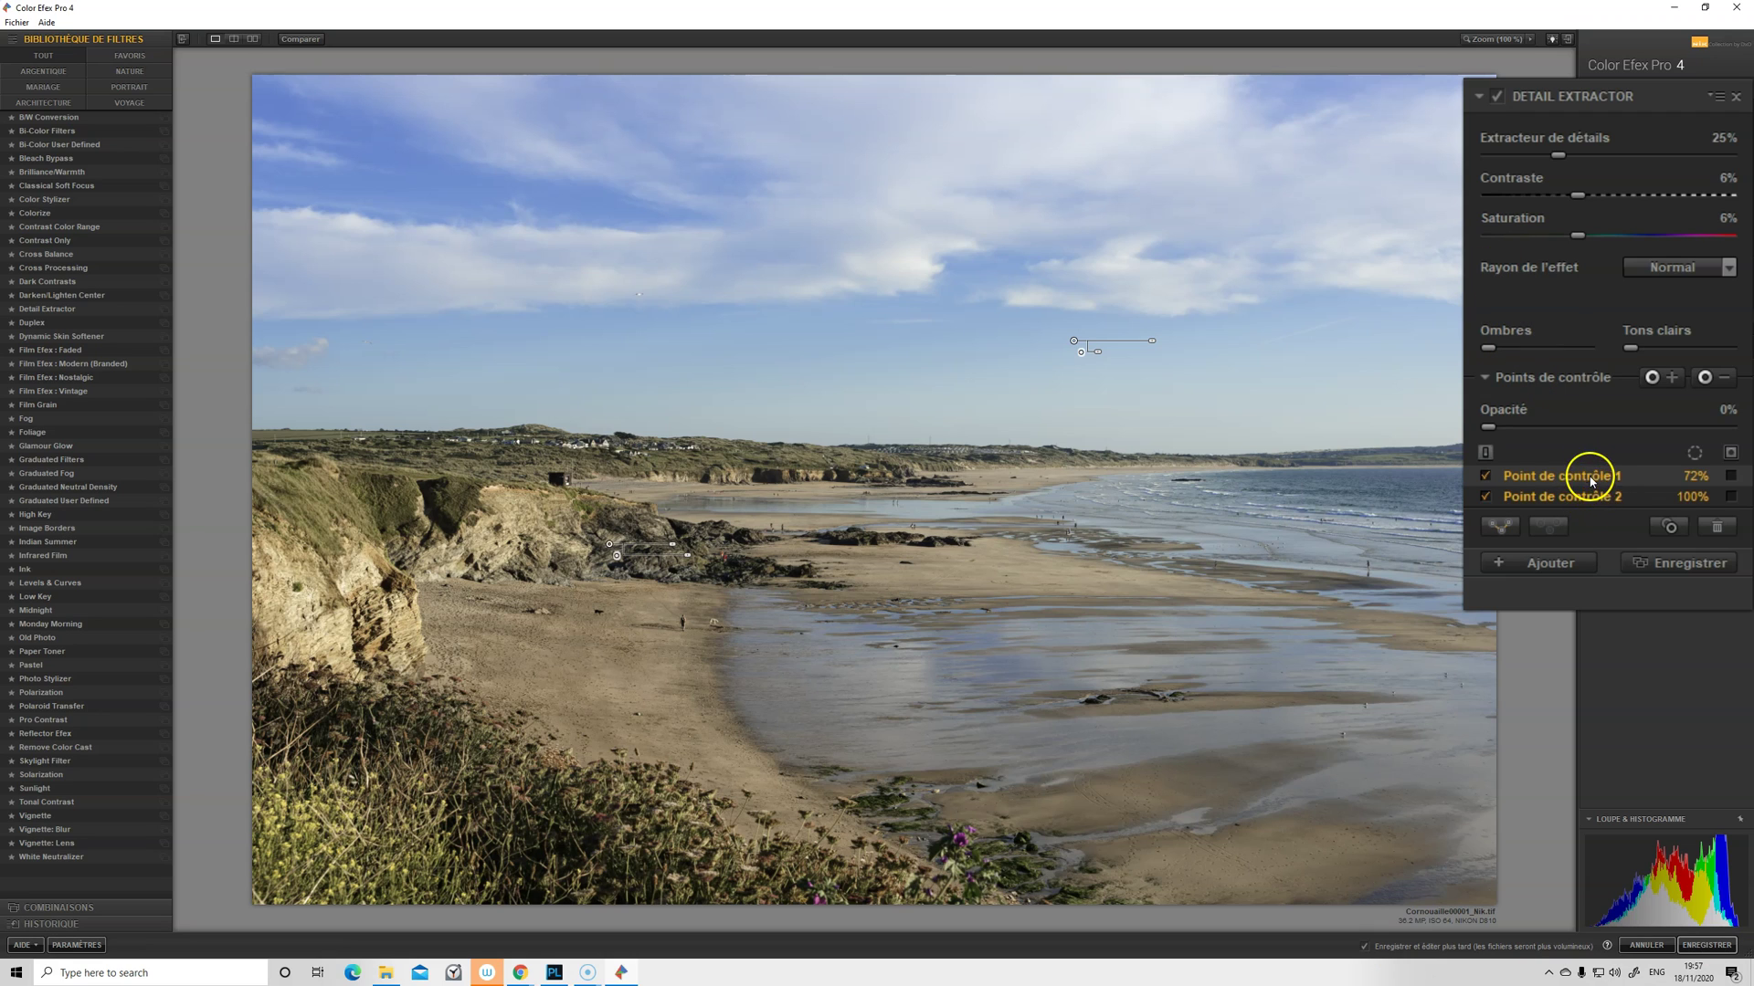
click(1716, 526)
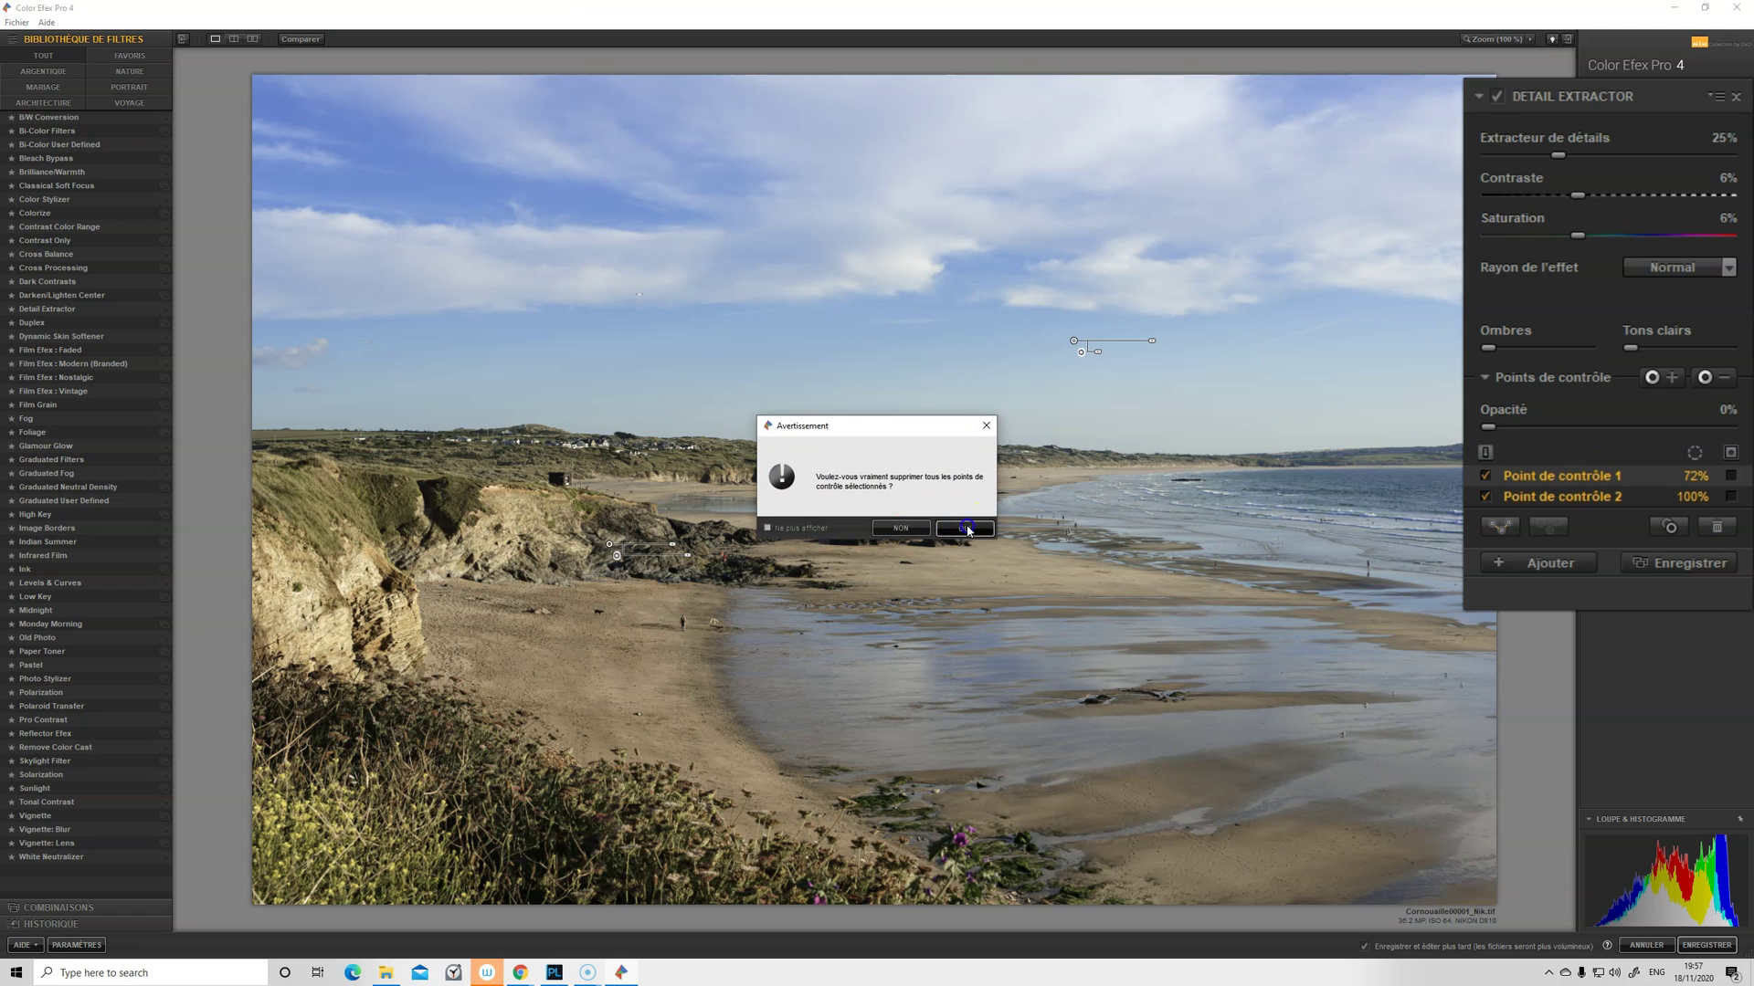
click(965, 529)
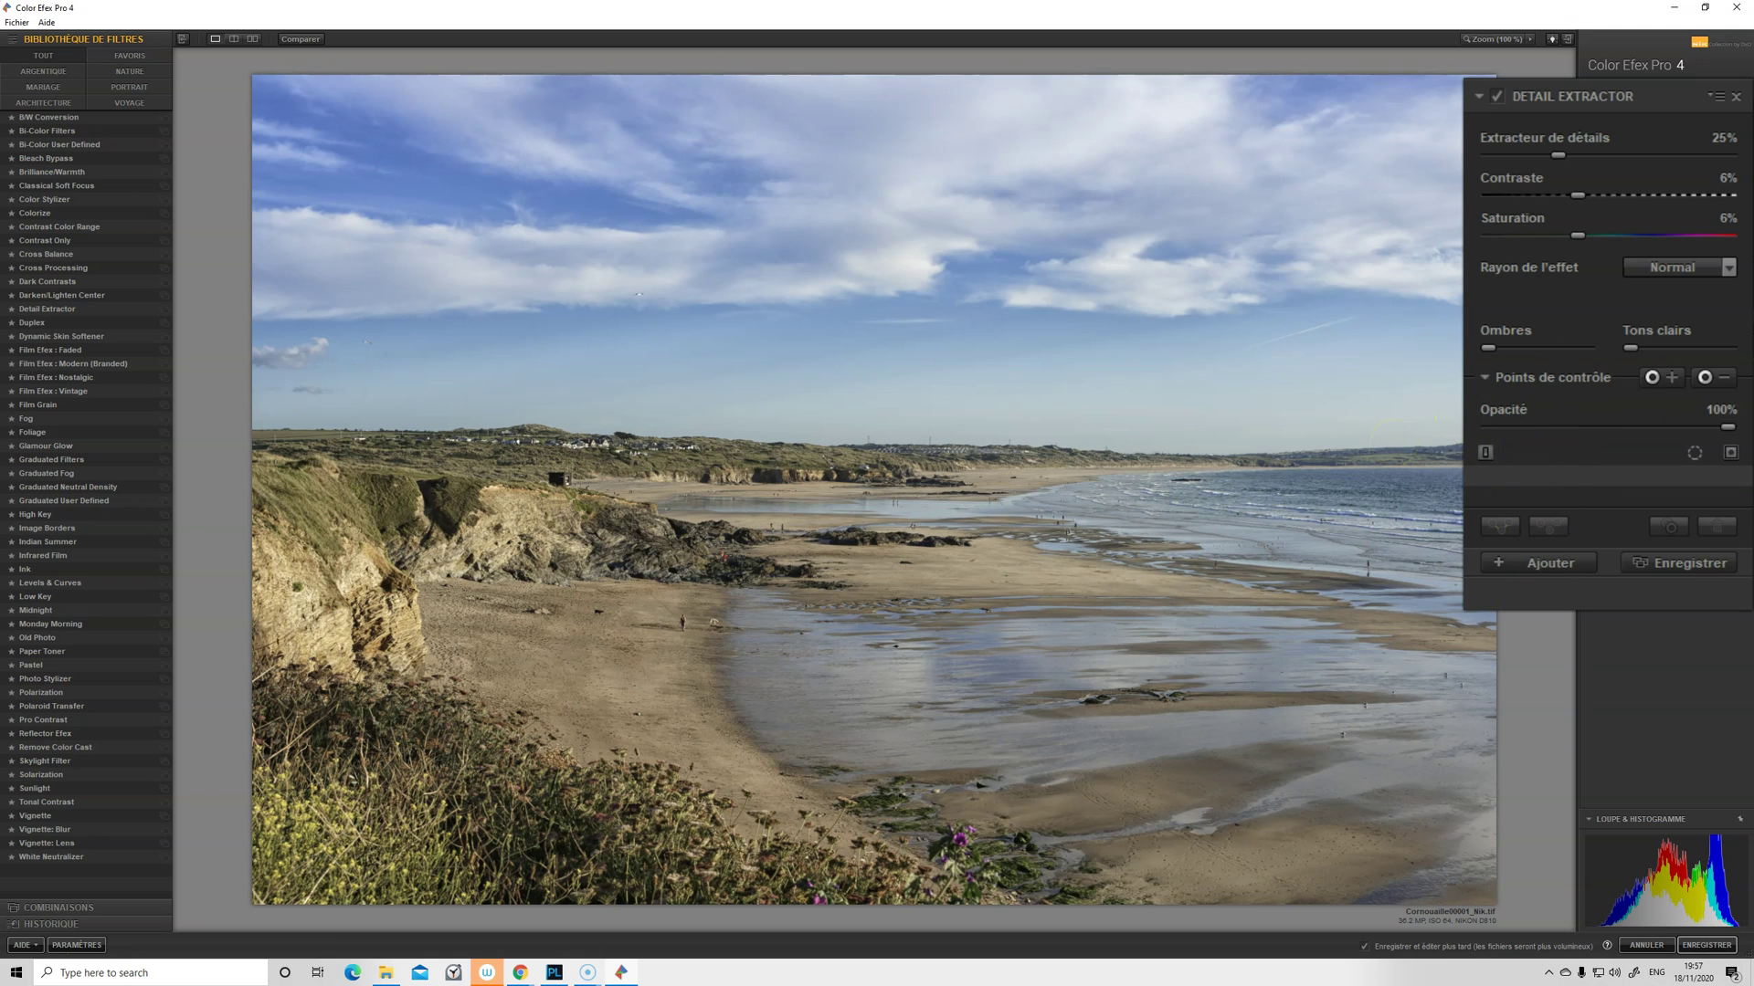
- Set the Detail Extractor's overall opacity to 67% and its contrast to 20%, with increased saturation
click(1739, 431)
drag(1741, 432, 1704, 433)
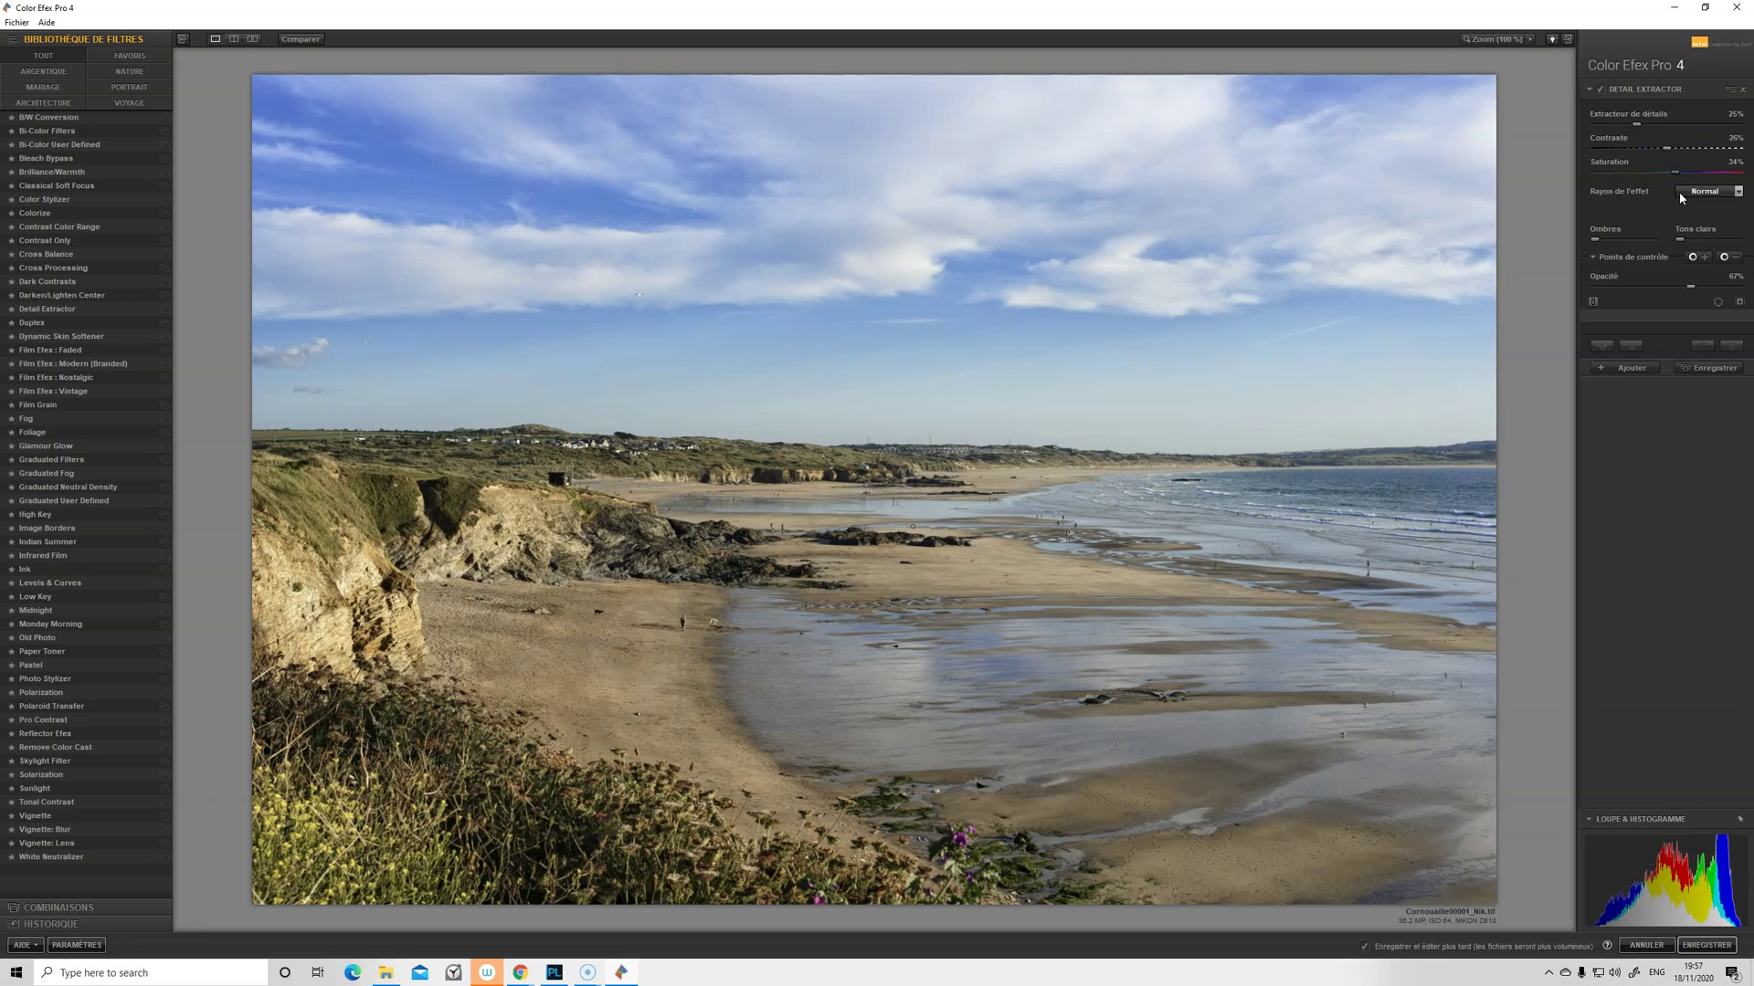
click(882, 532)
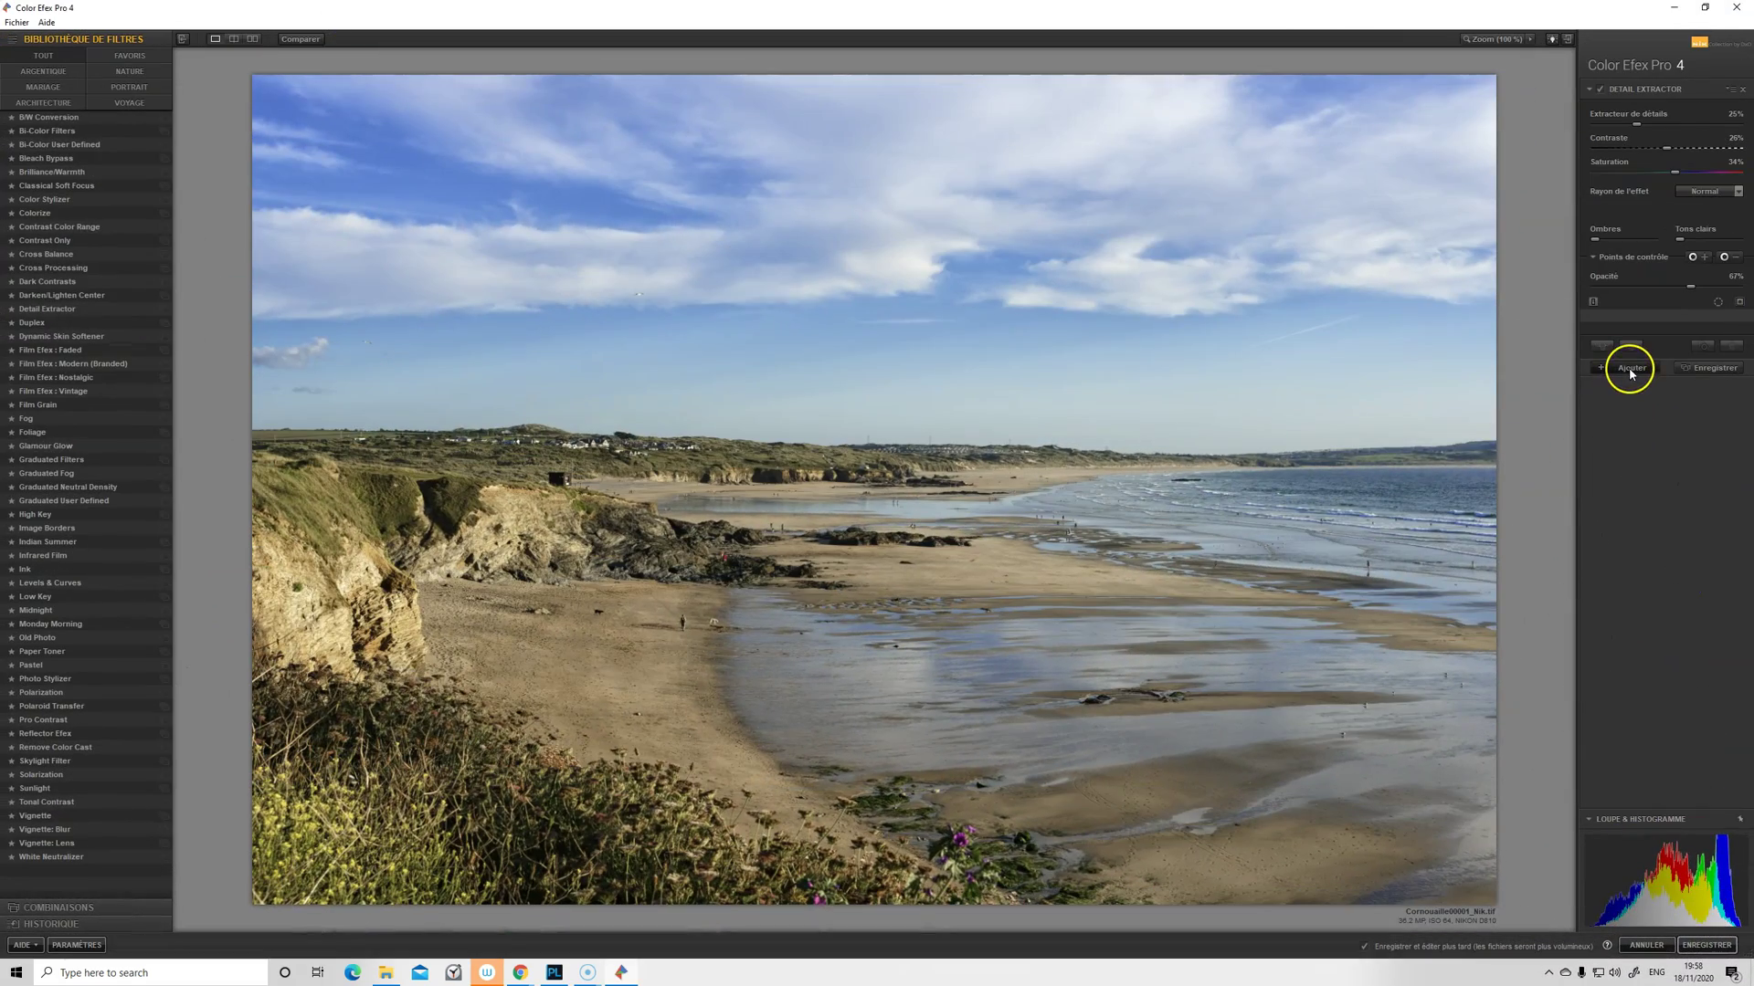
- Stack a second filter on top of Detail Extractor and choose Colorize for it
click(1631, 371)
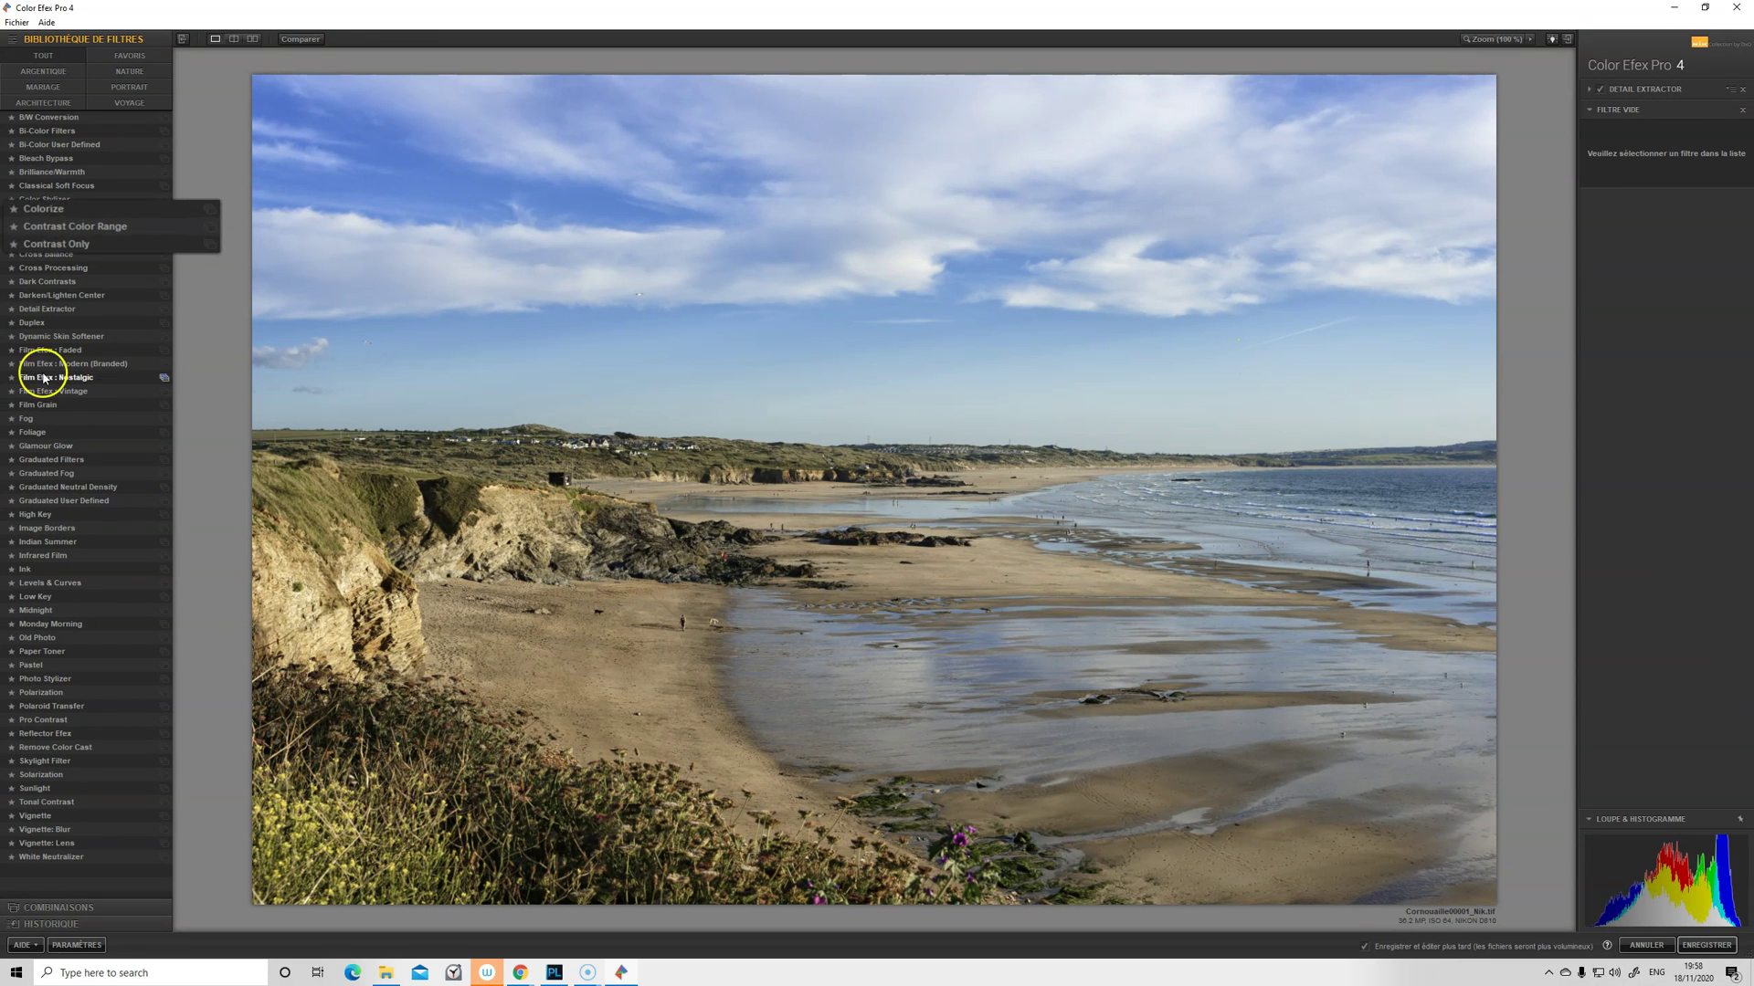
click(81, 209)
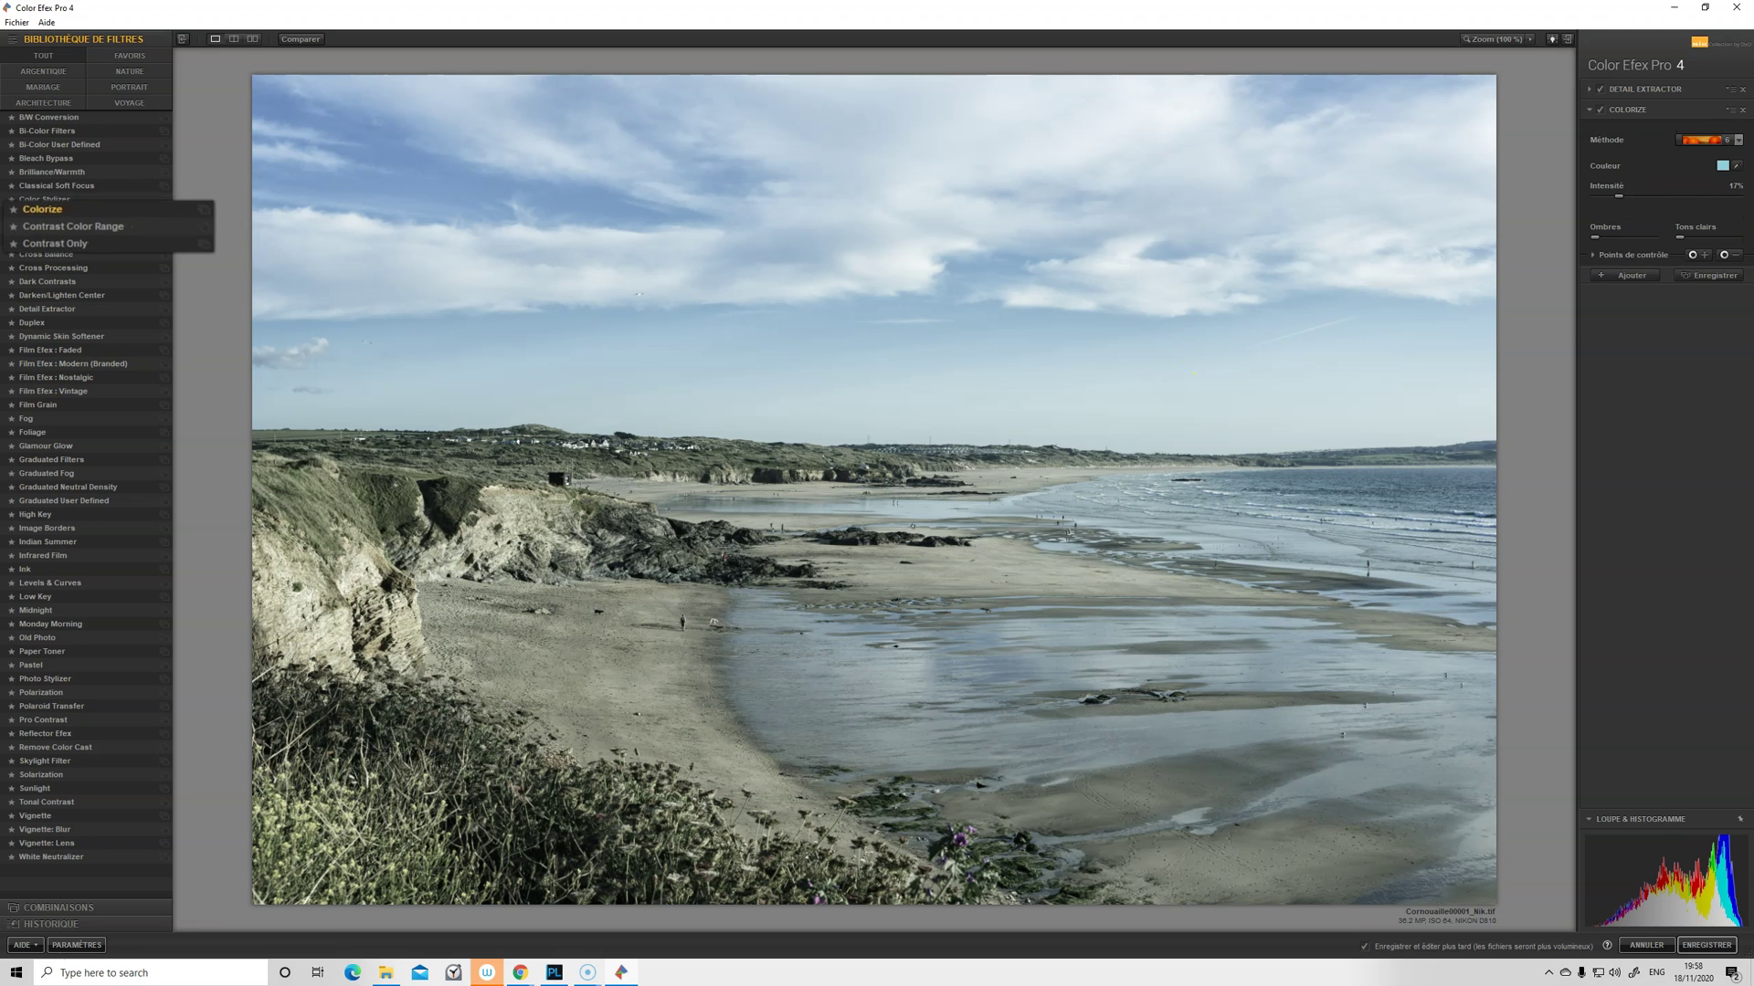
click(1595, 109)
click(1596, 110)
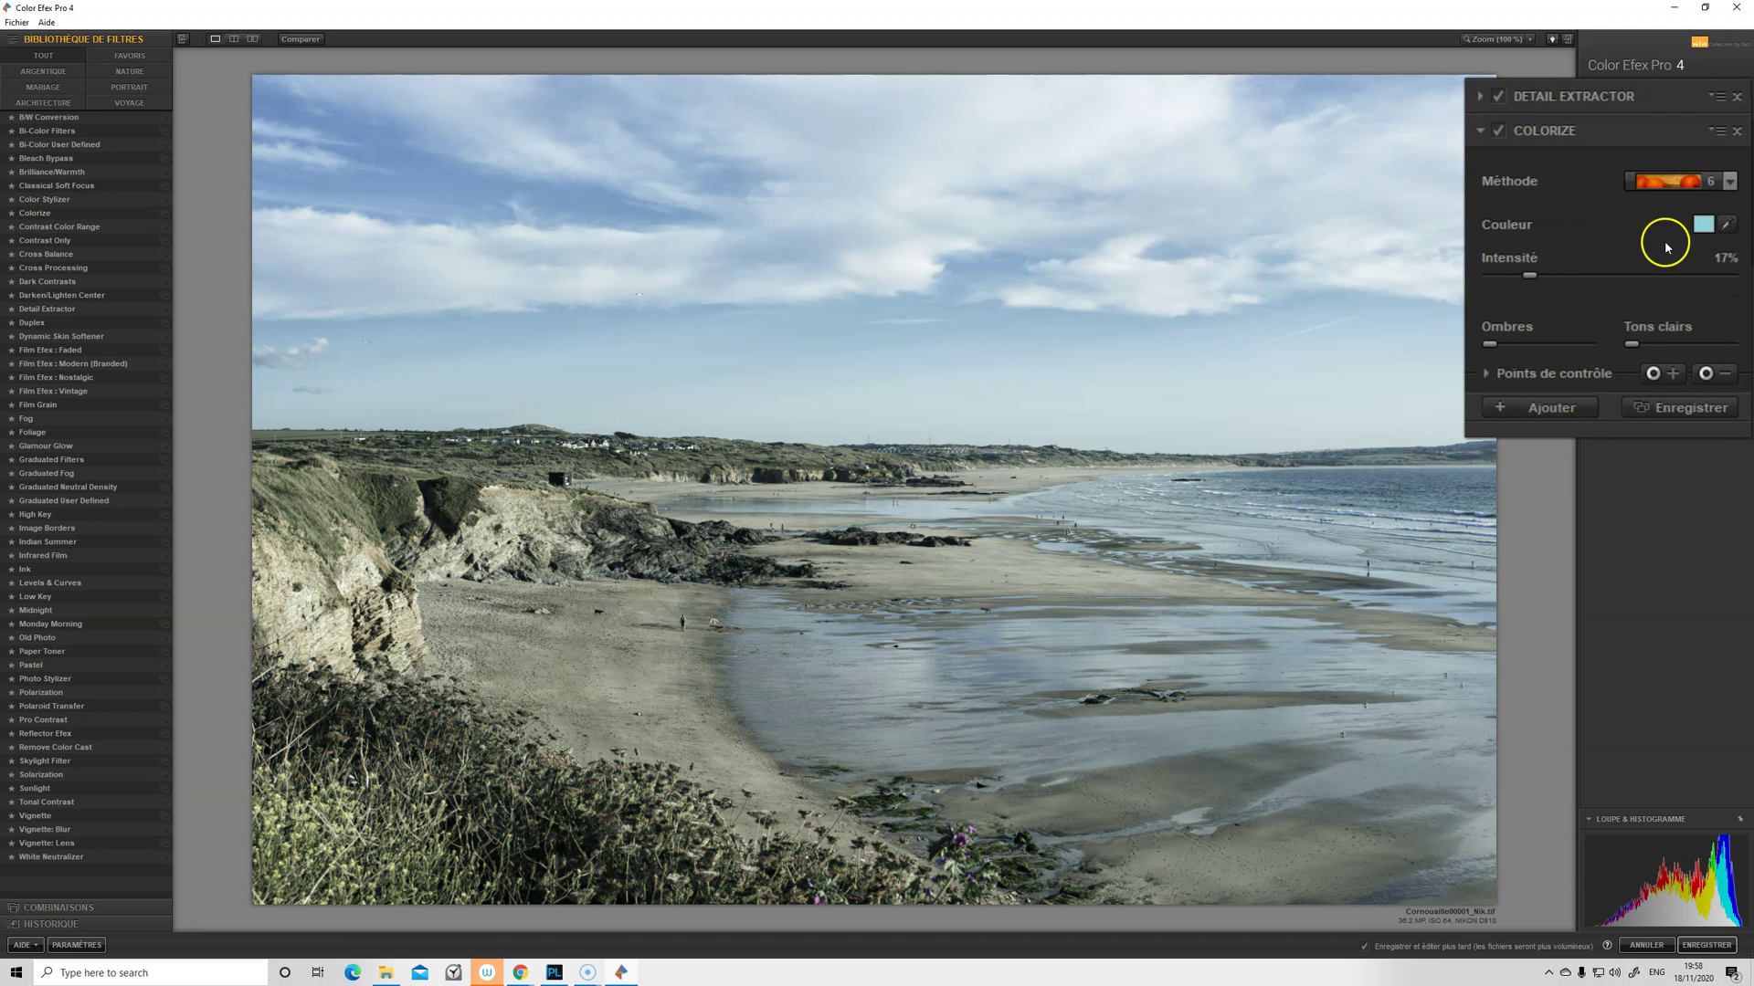
- Try Colorize method 1, and set the method to 3
click(1729, 182)
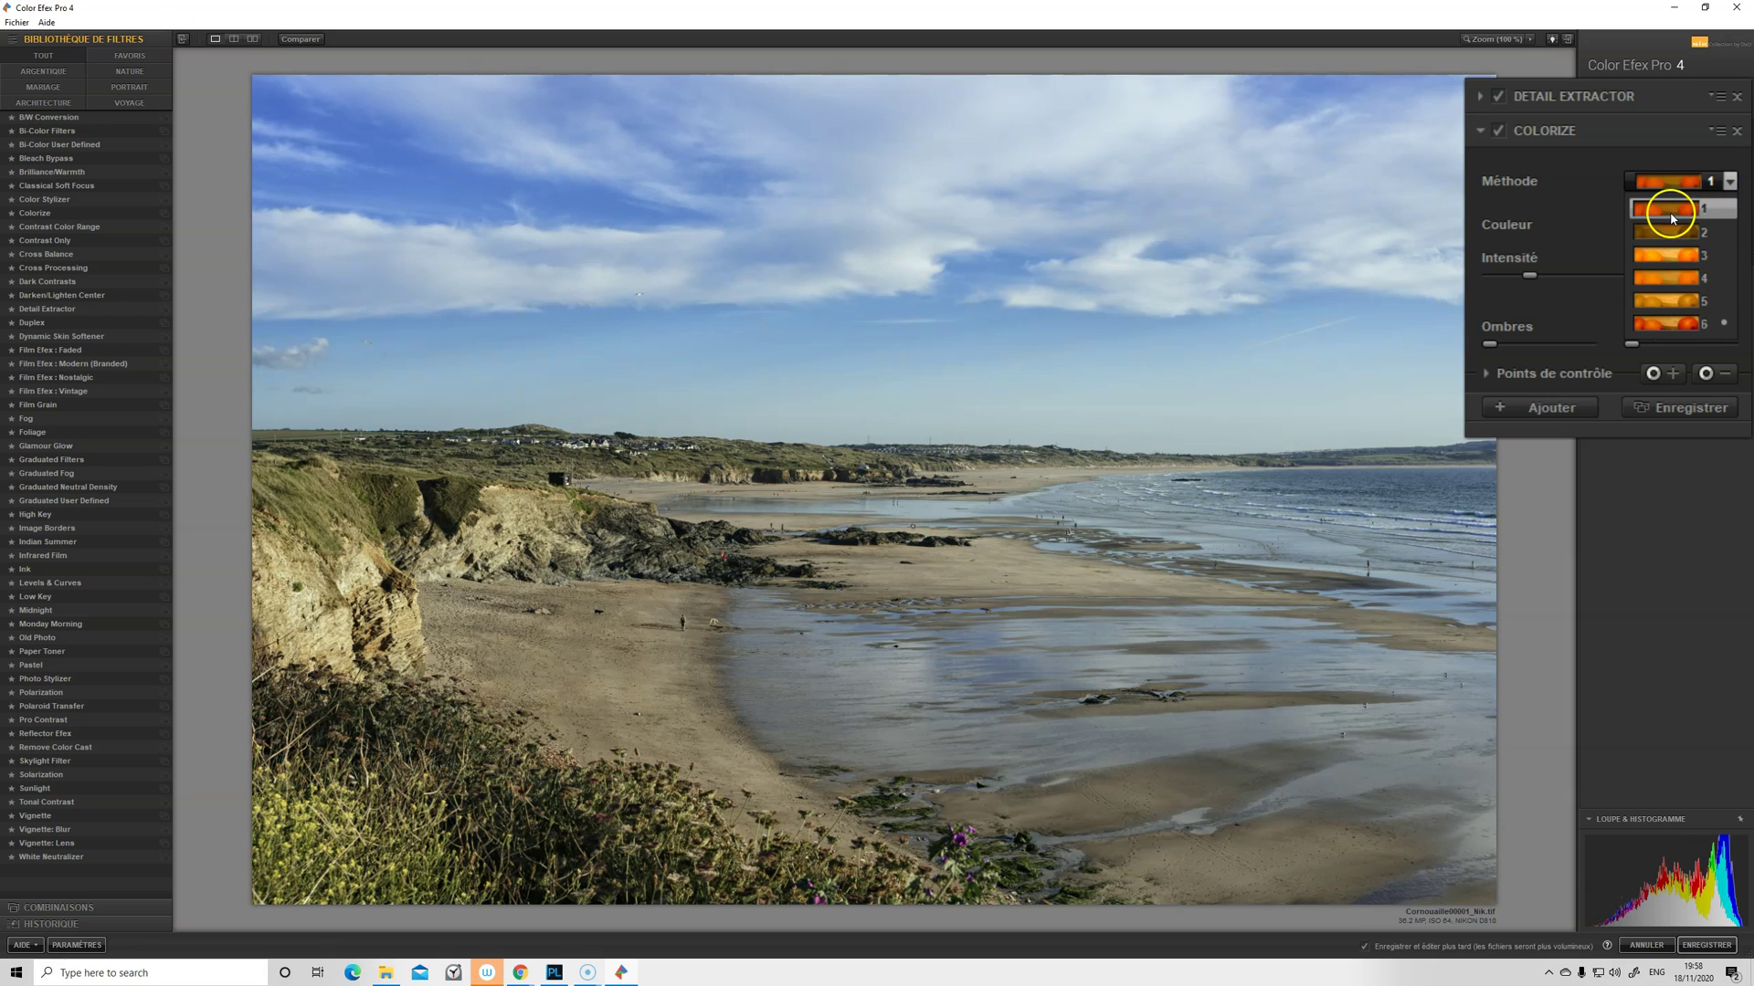
click(1673, 218)
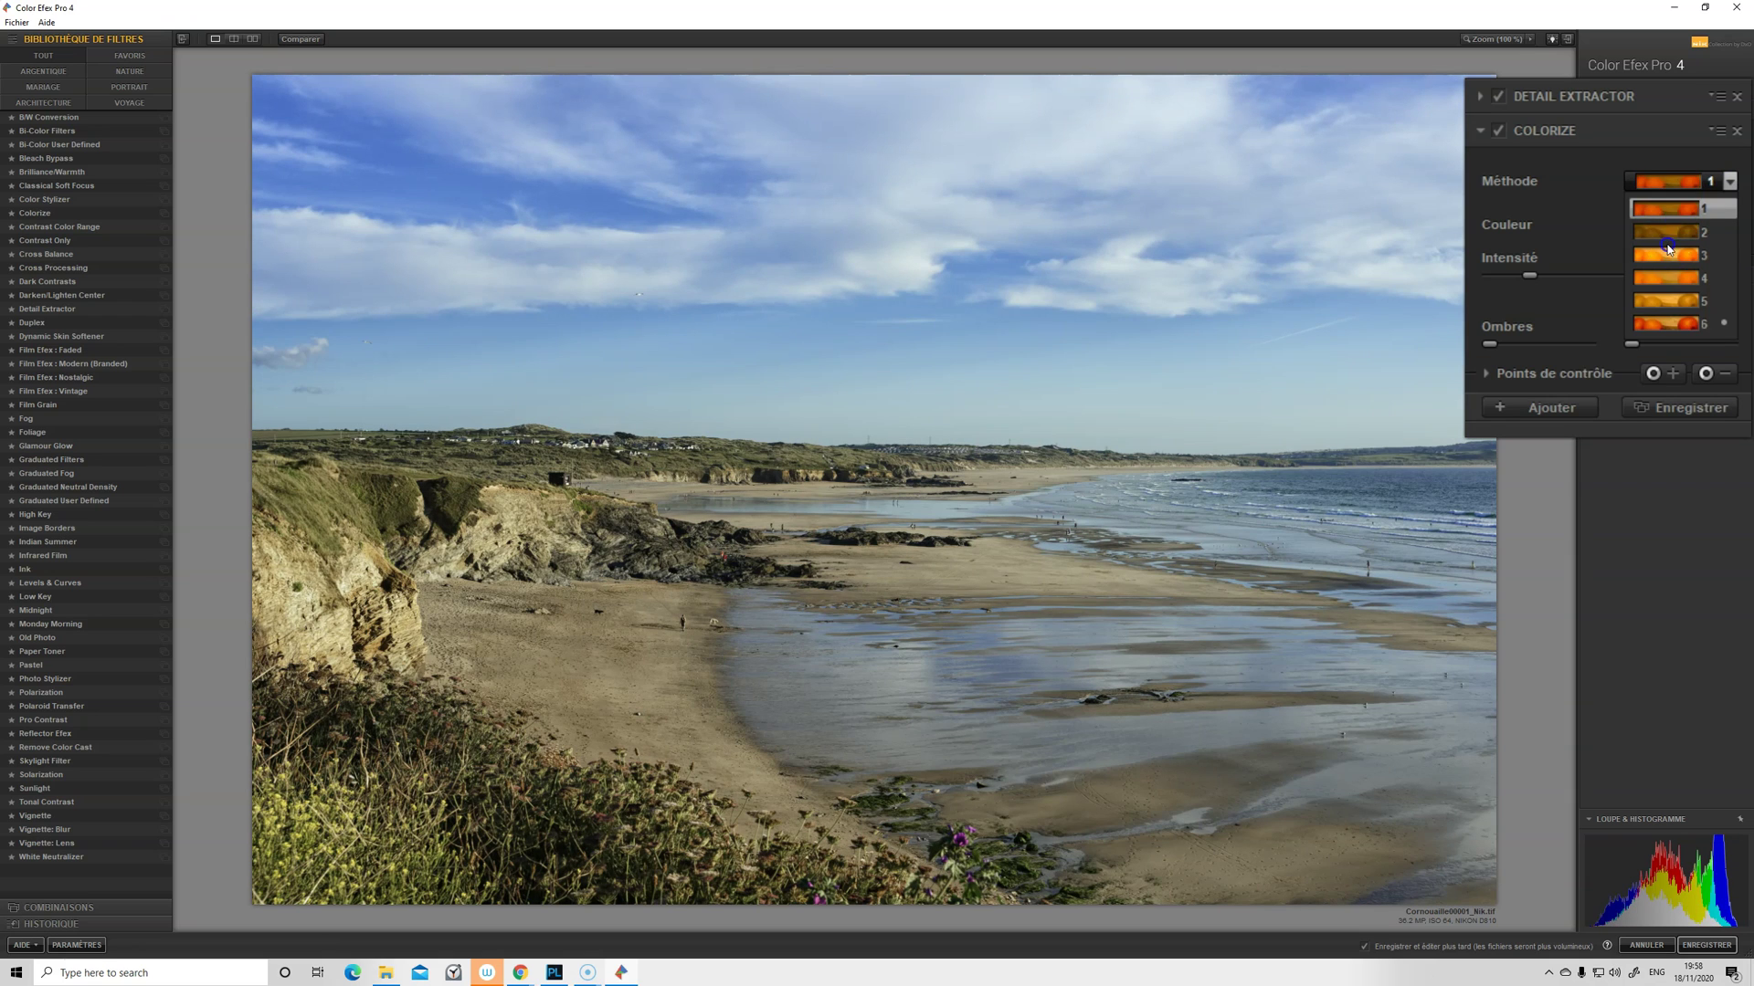
click(1730, 181)
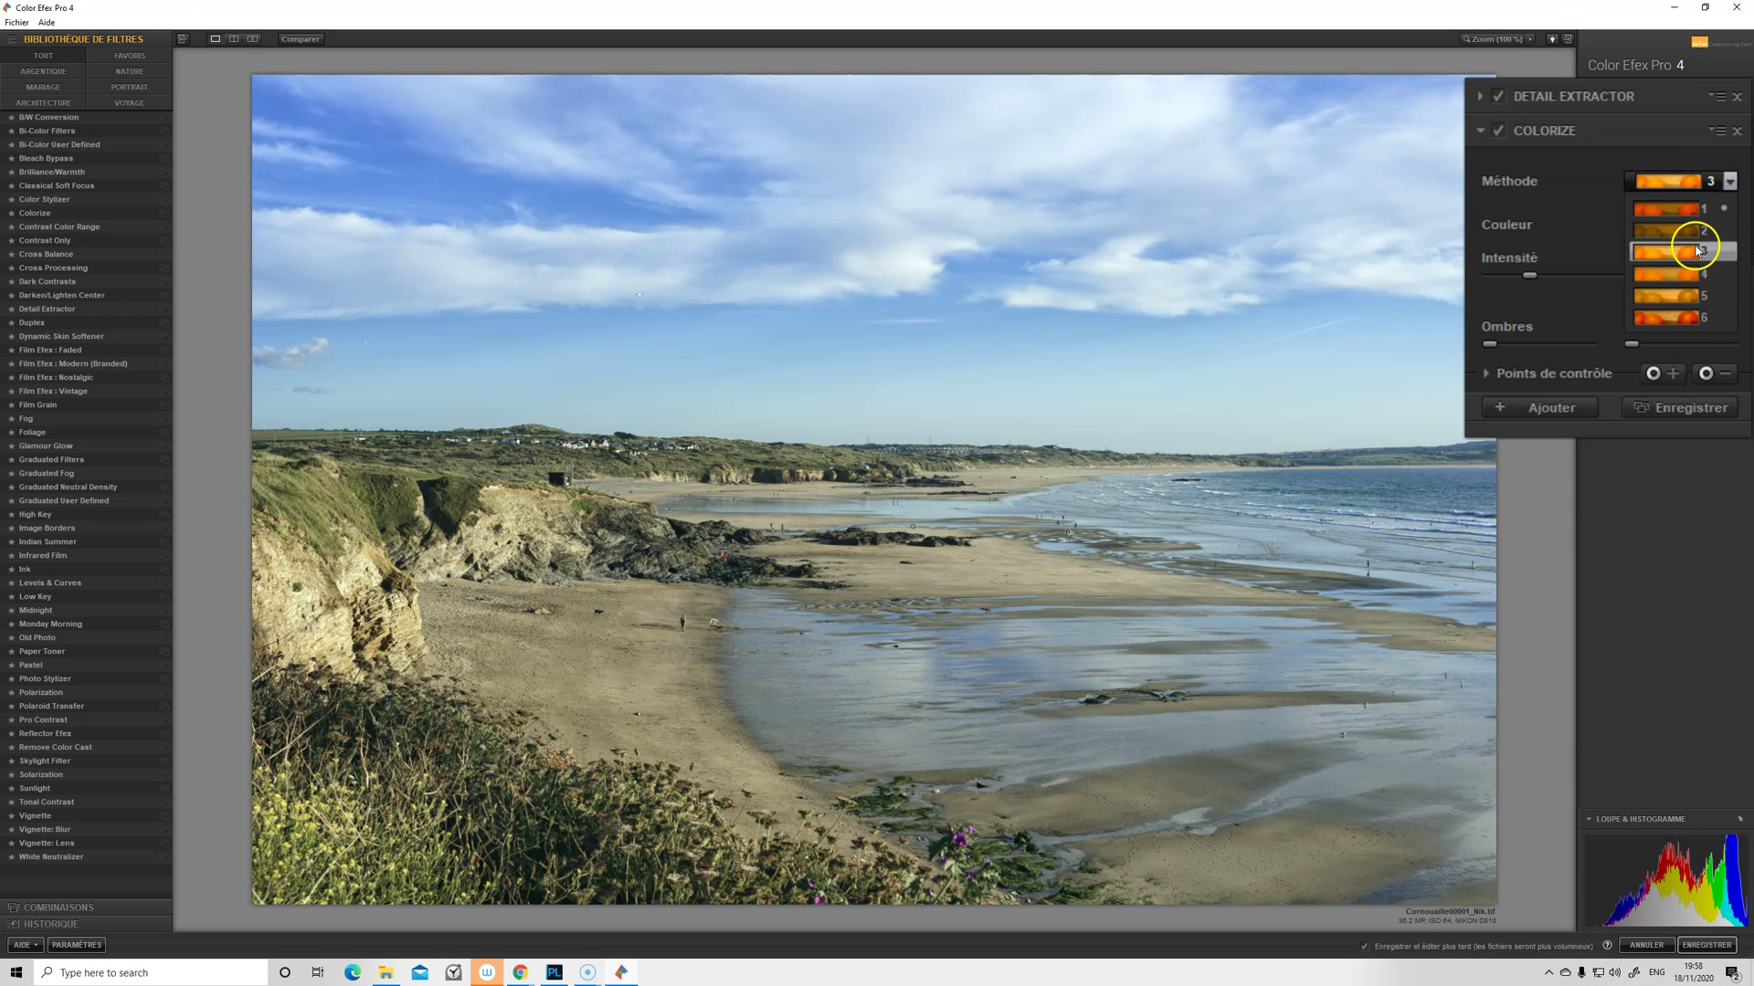
click(1696, 251)
- Change the Colorize colour to a light violet-blue with red 146, green 148 and blue 216
click(1704, 223)
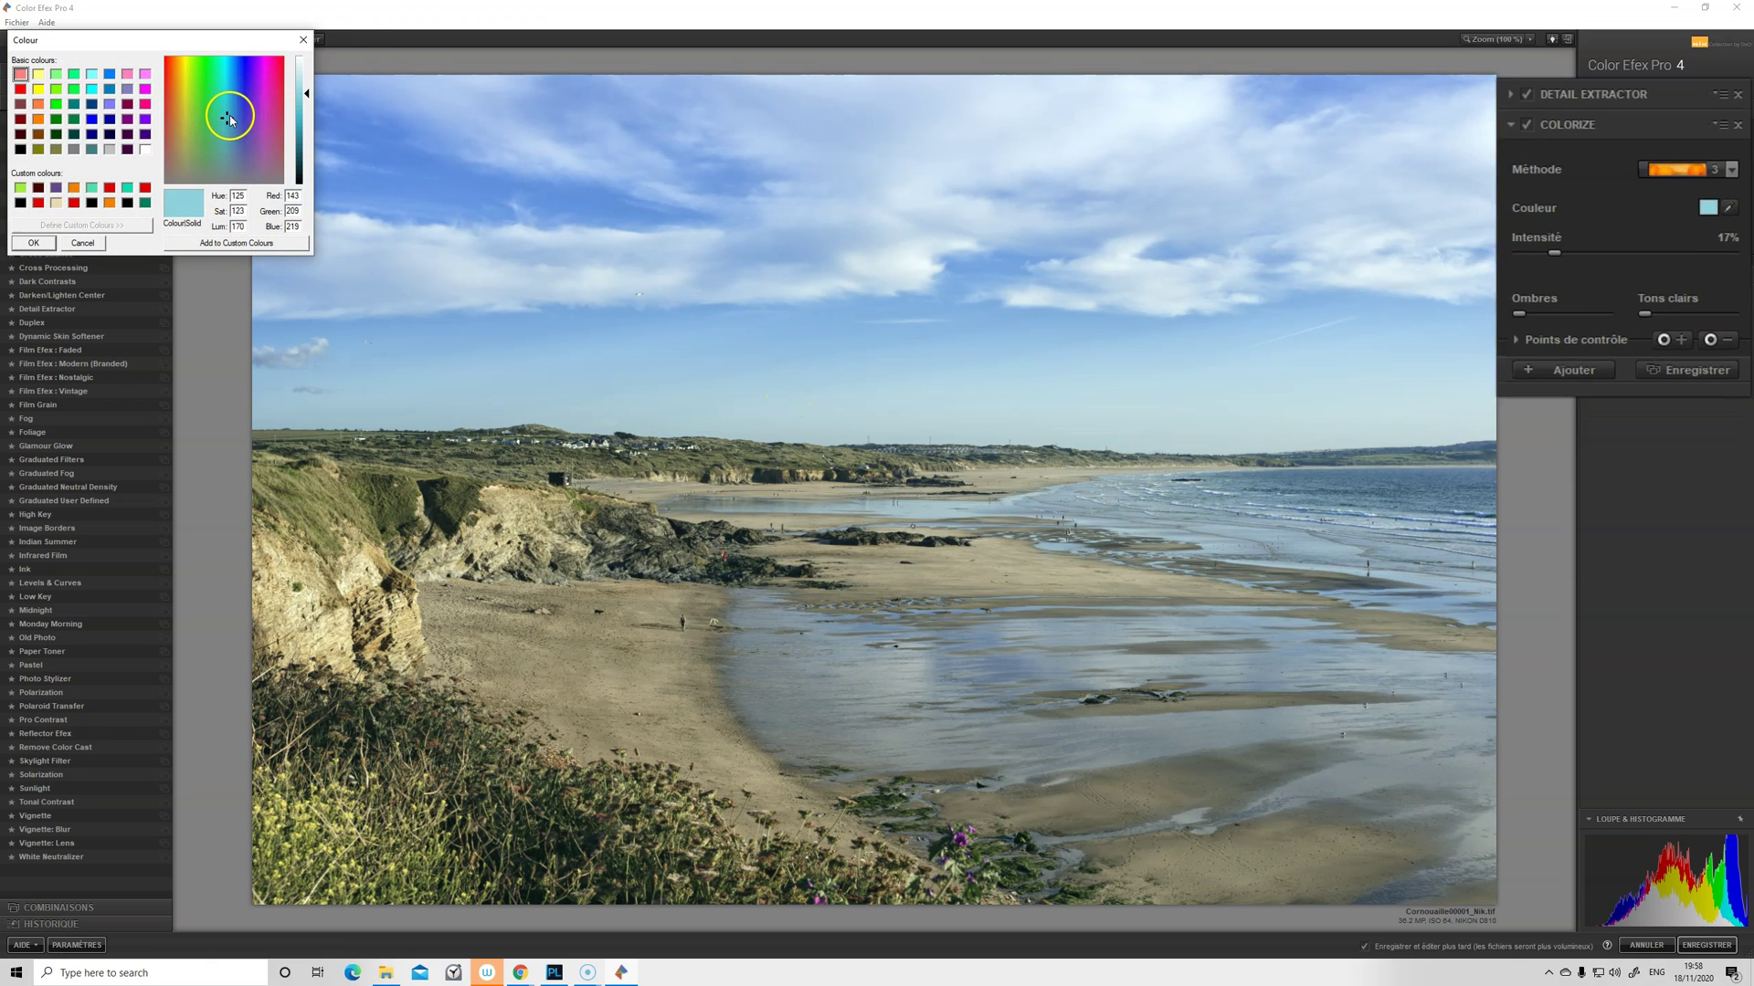
click(238, 84)
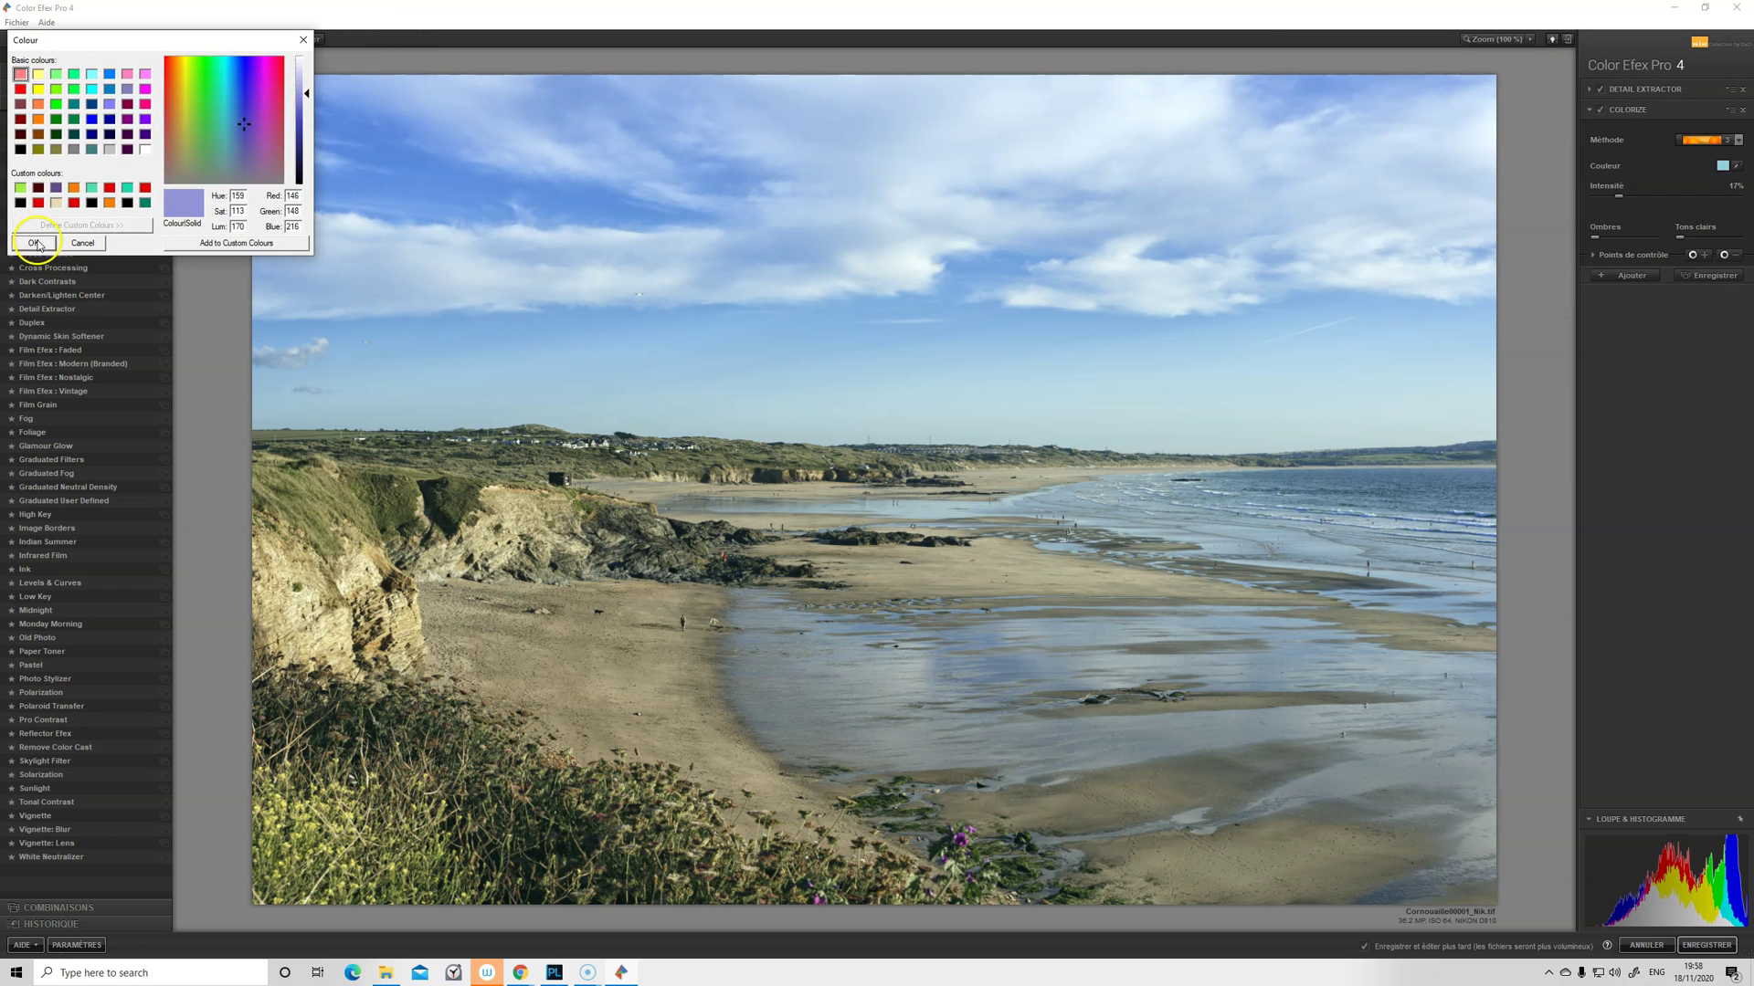
click(37, 241)
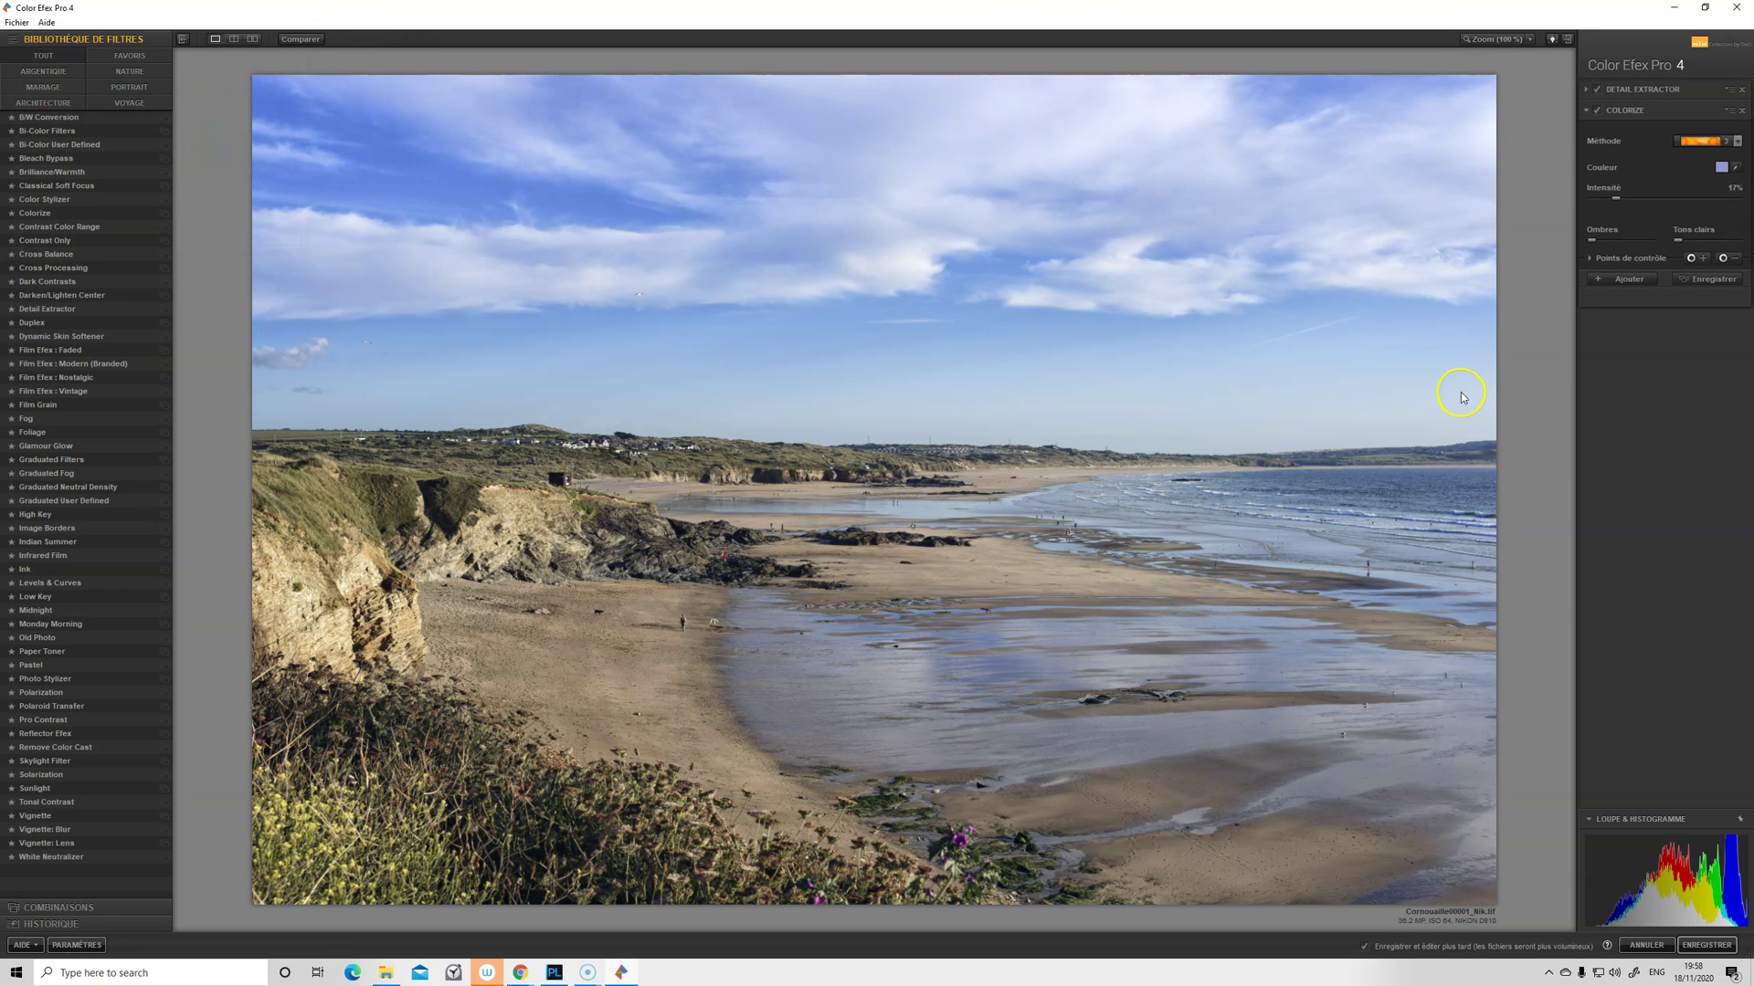
- Raise the Colorize intensity to 64% and set the filter's overall opacity to 80%
drag(1635, 254, 1686, 258)
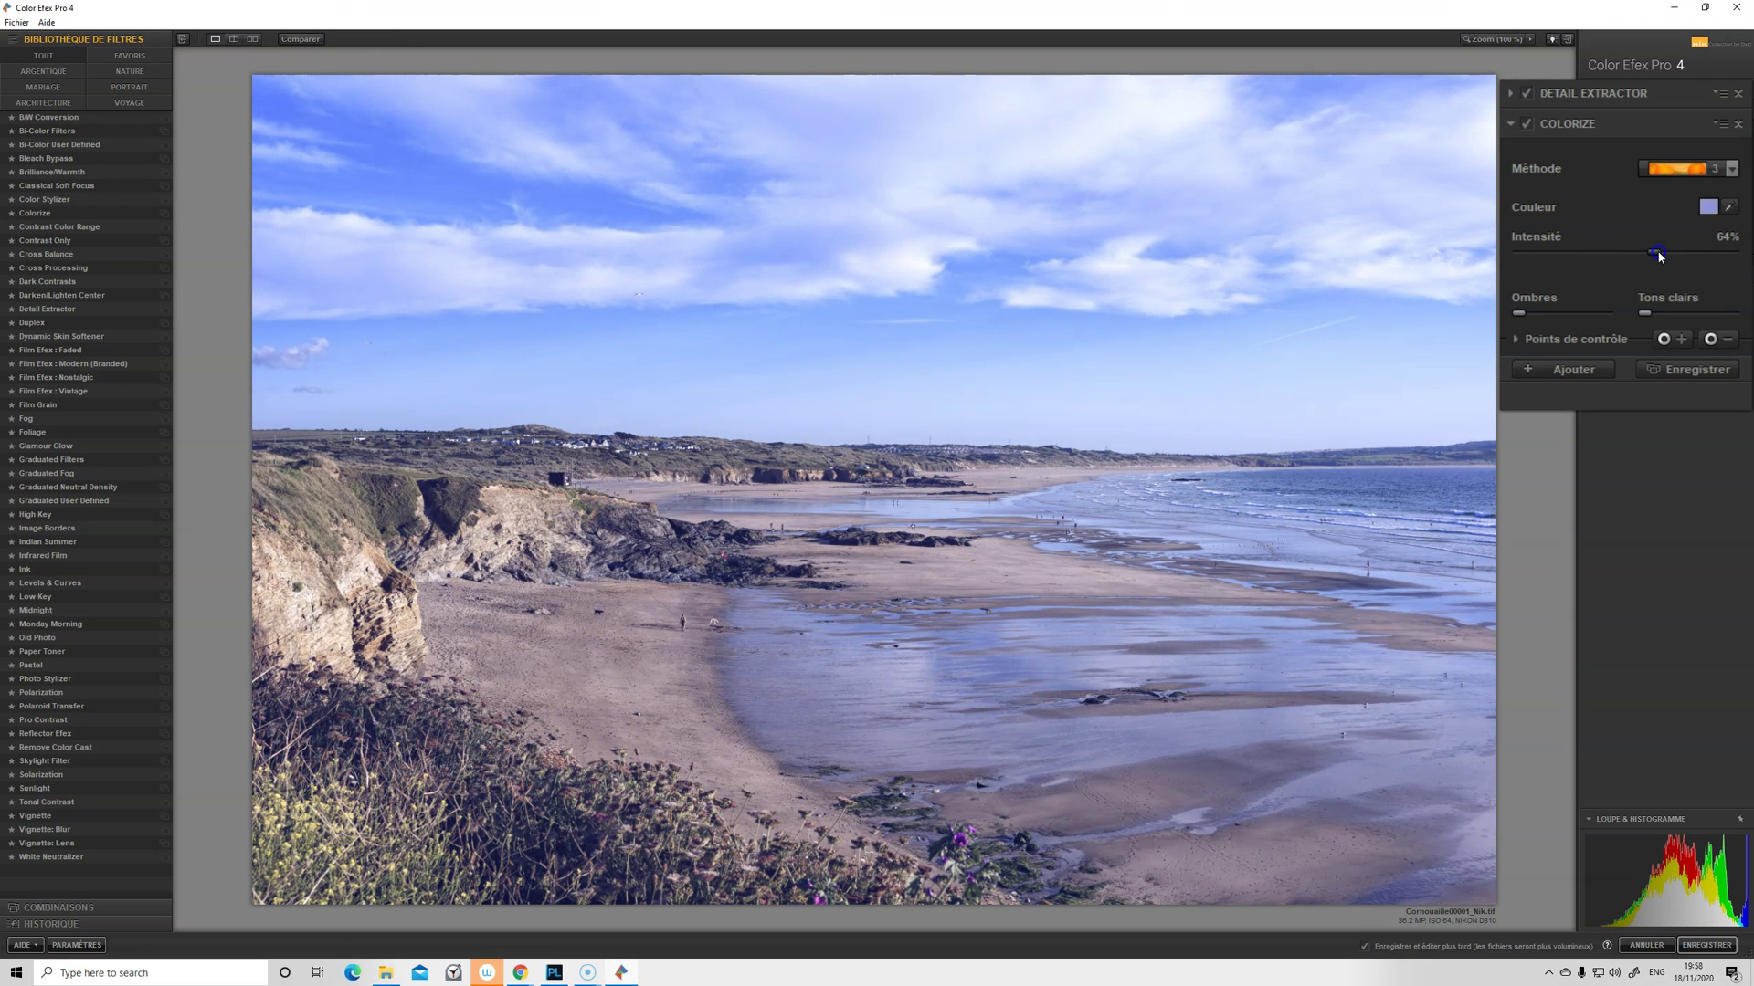
click(1516, 340)
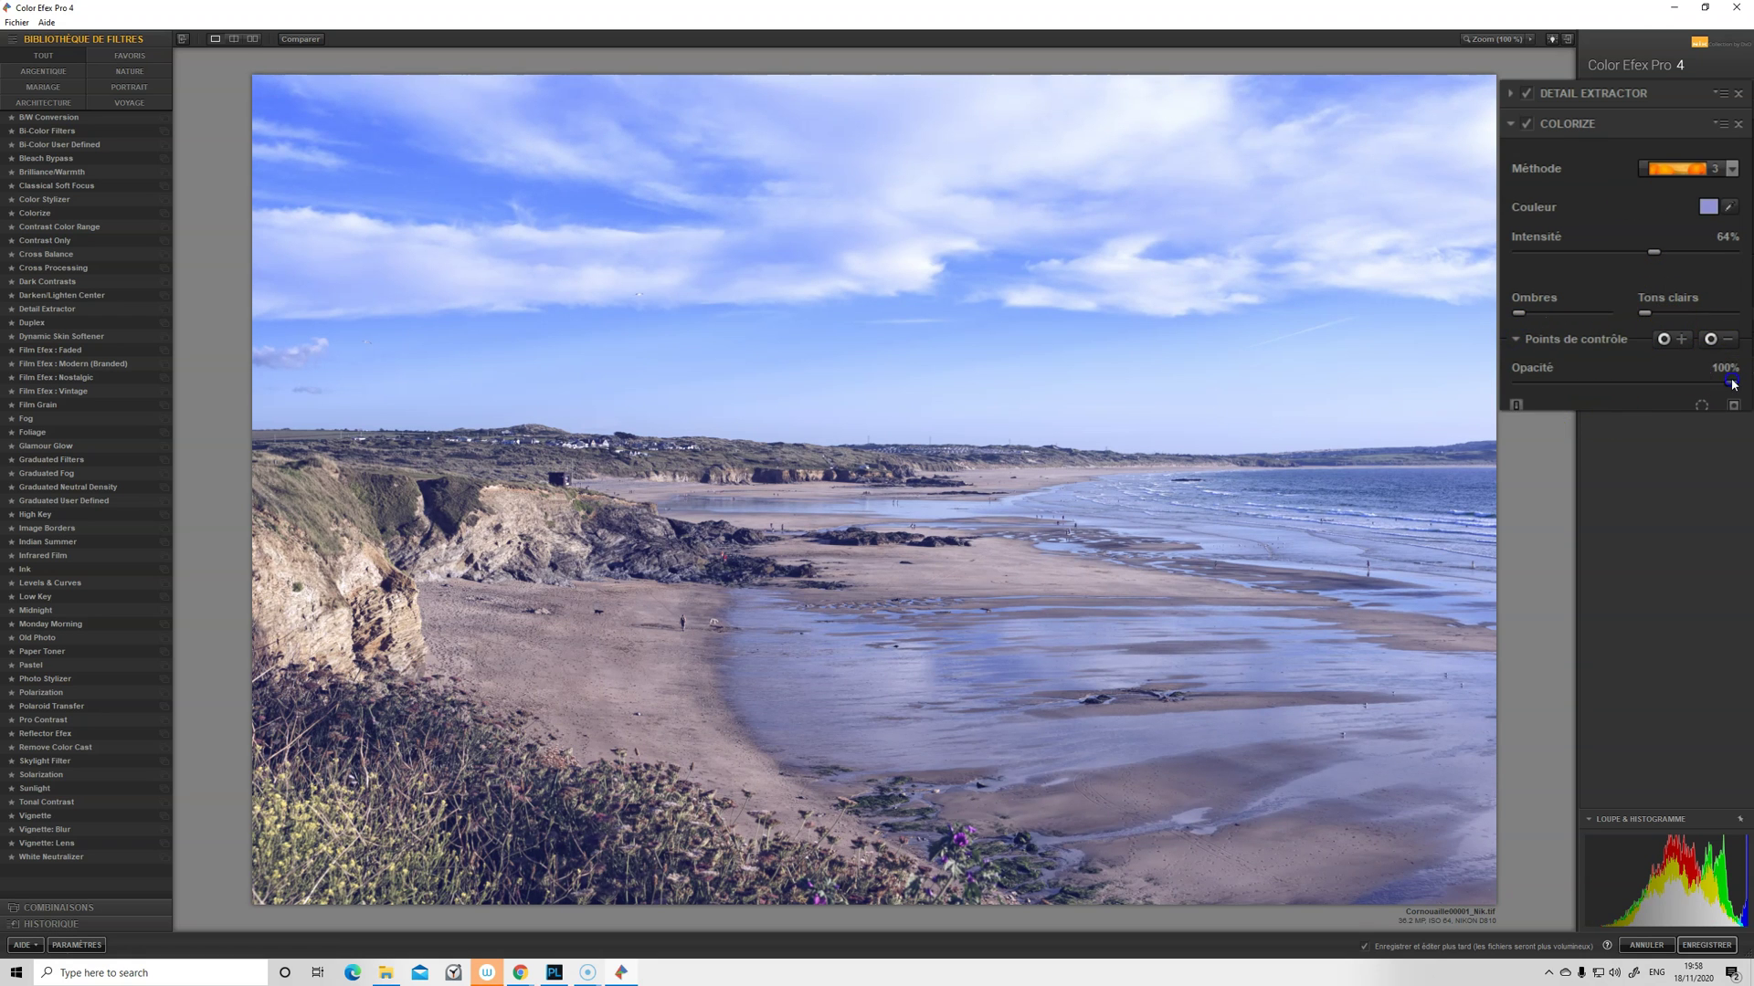
drag(1655, 386, 1703, 387)
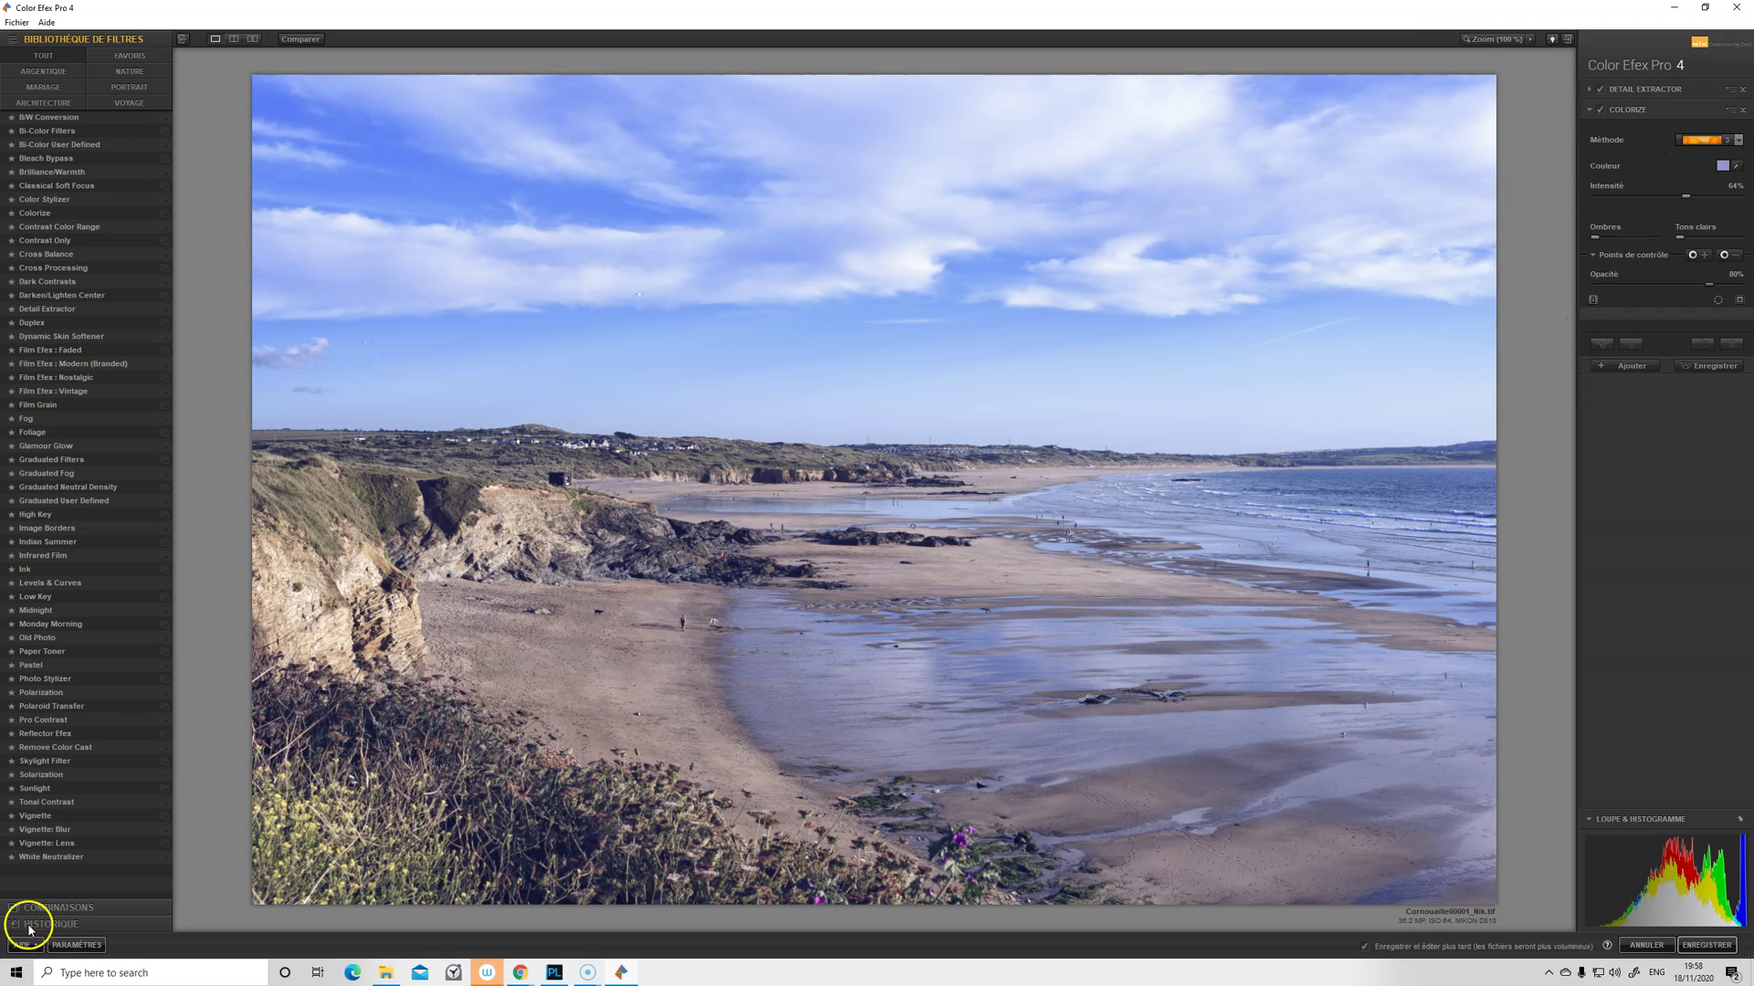
- Save the current filter stack as a custom combination named combi01
click(1711, 365)
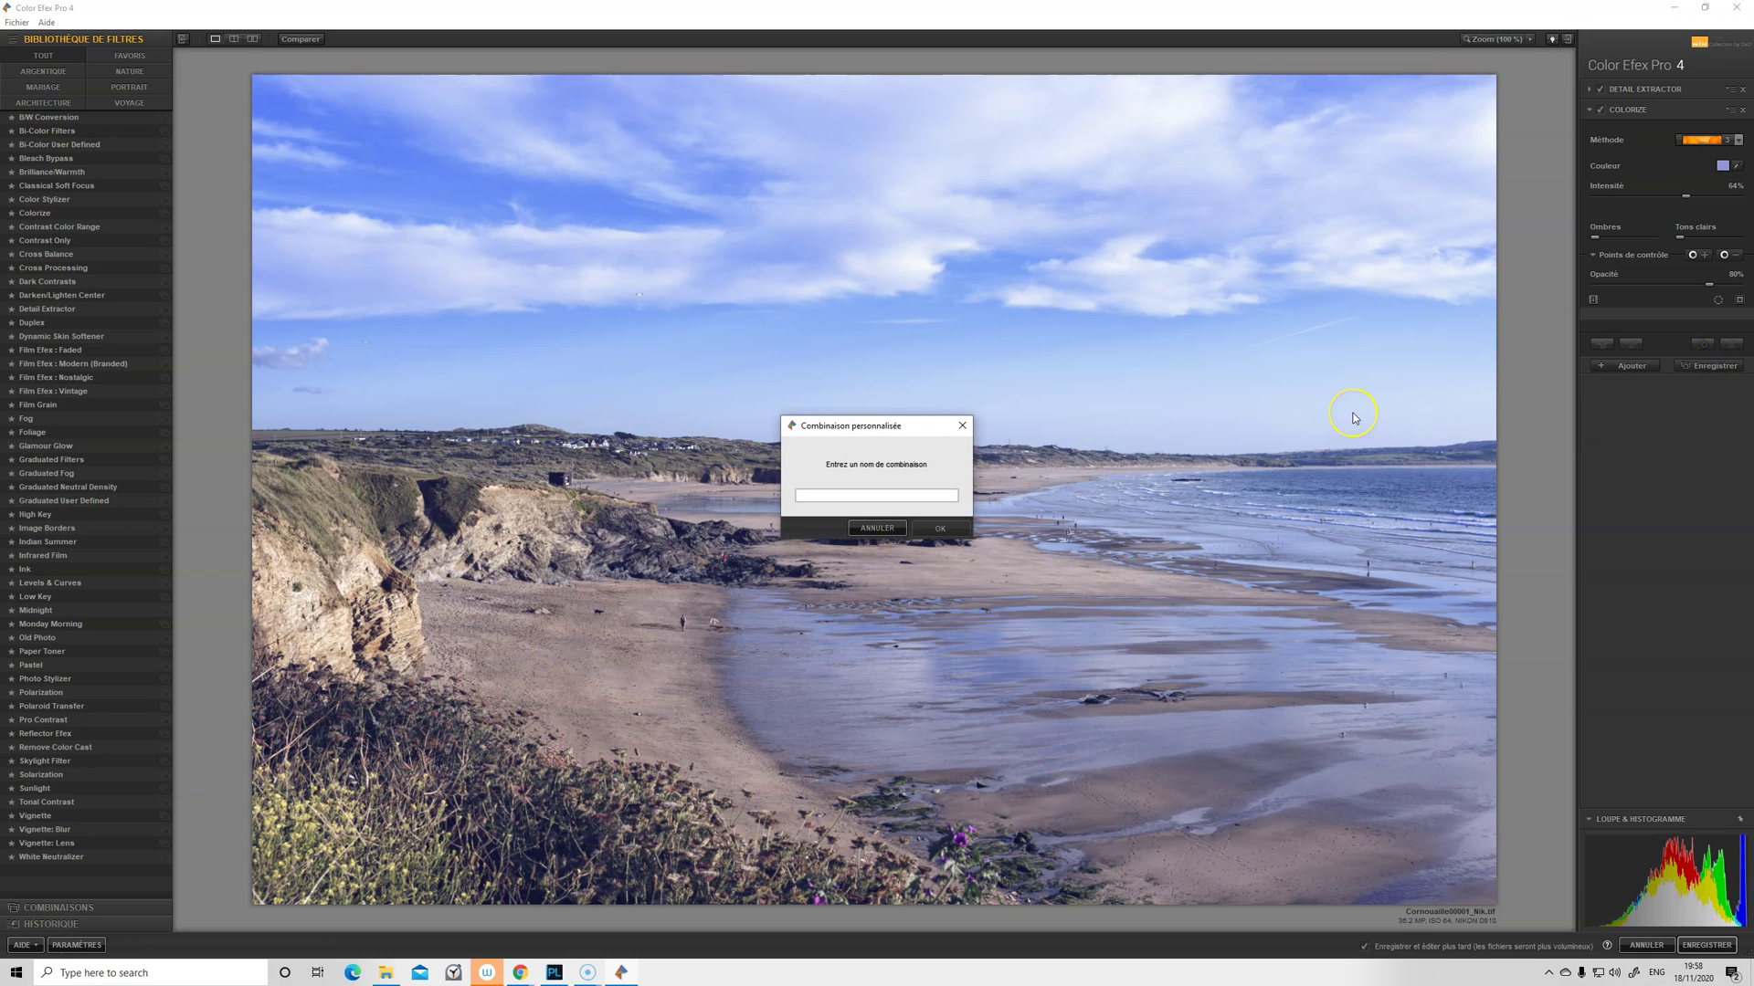
text(combi01)
click(946, 530)
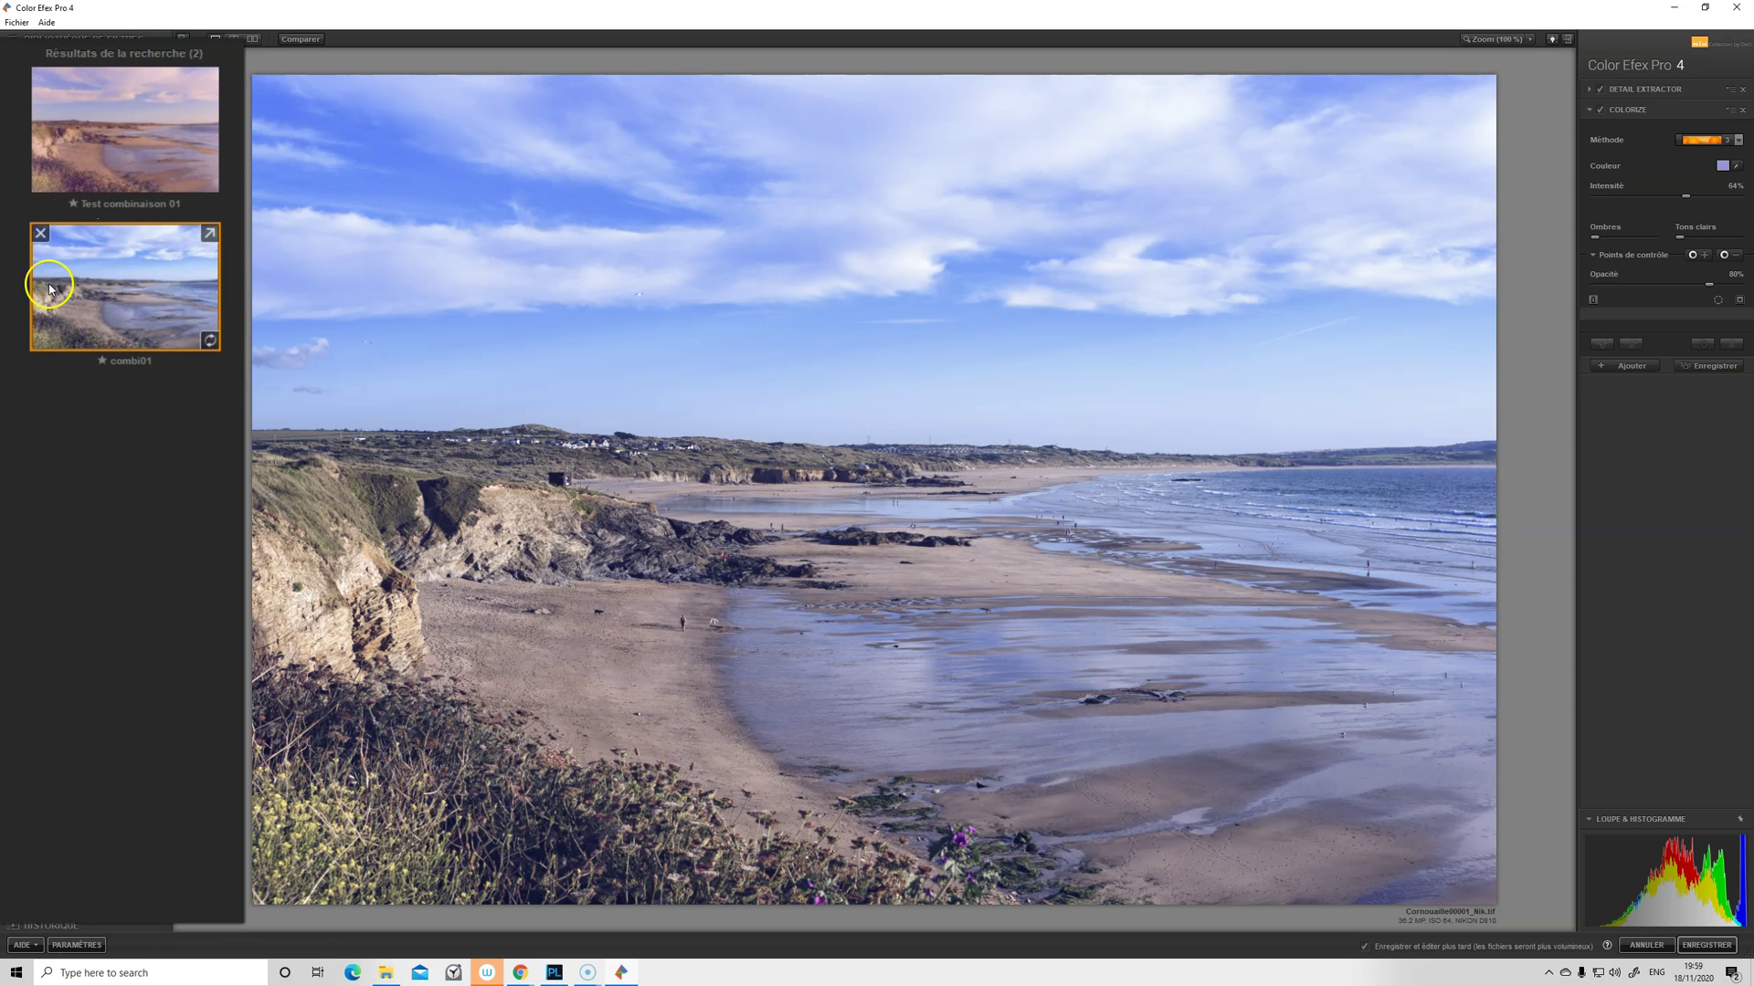
- Browse the personalised combinations and the list of all combinations, and return to the category overview
click(27, 70)
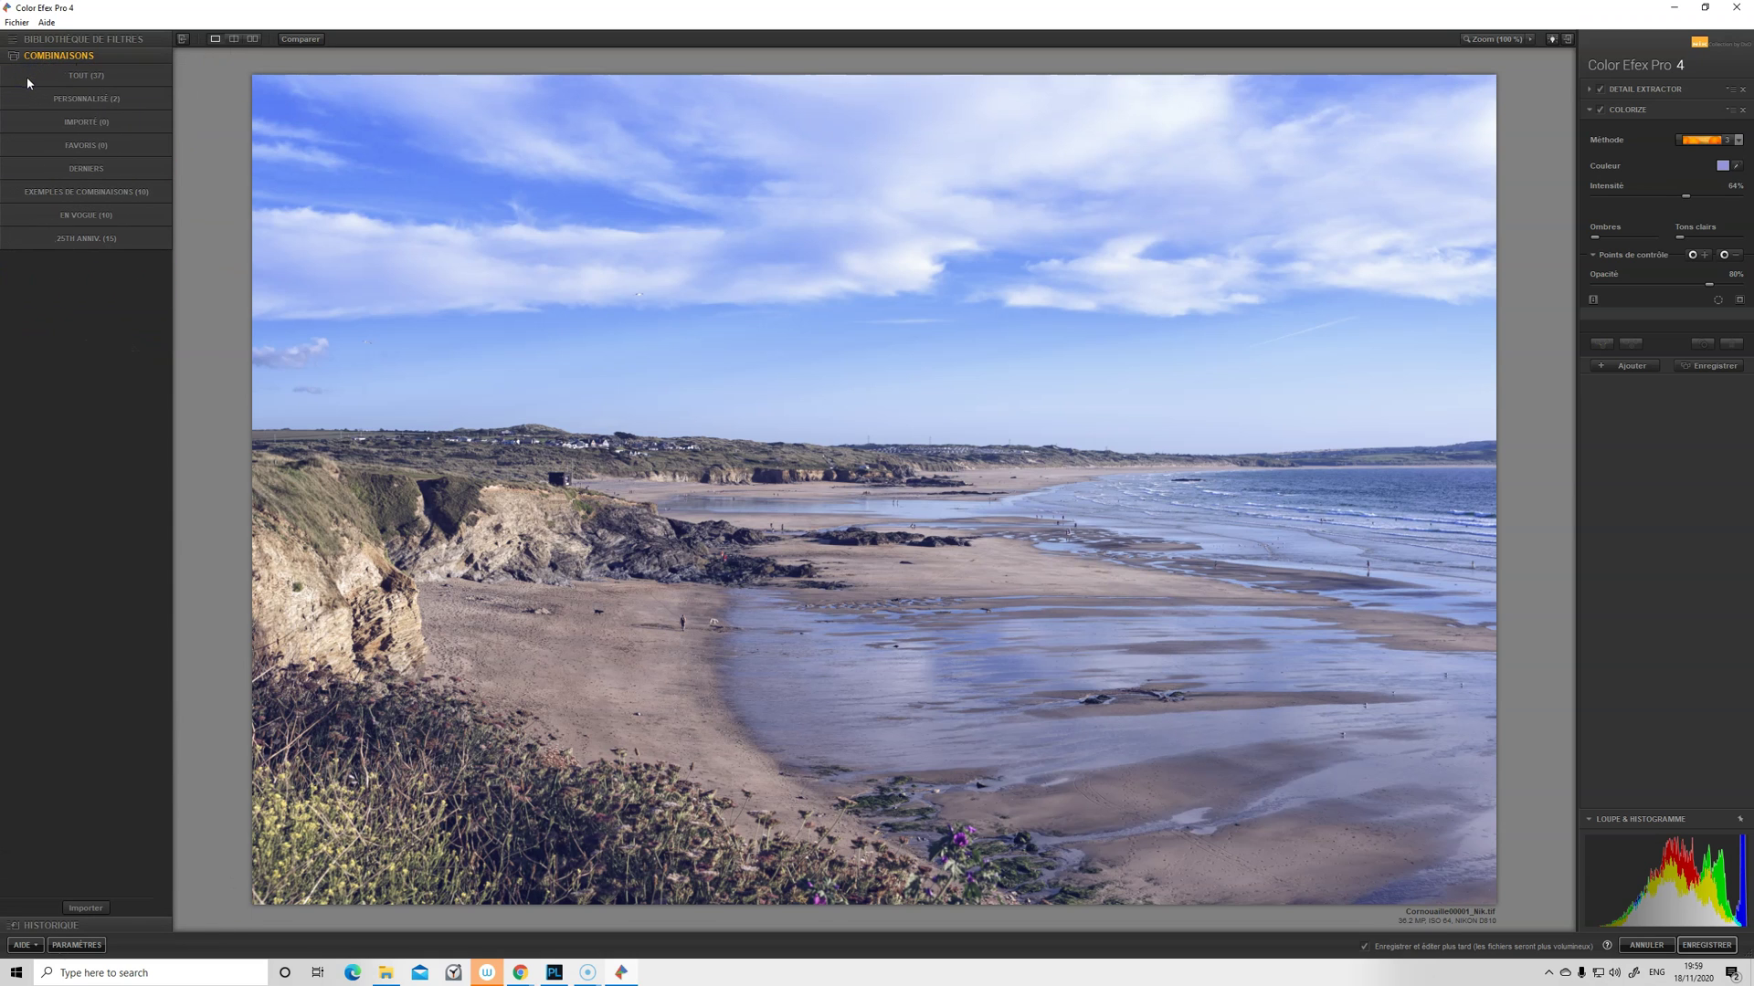
click(118, 100)
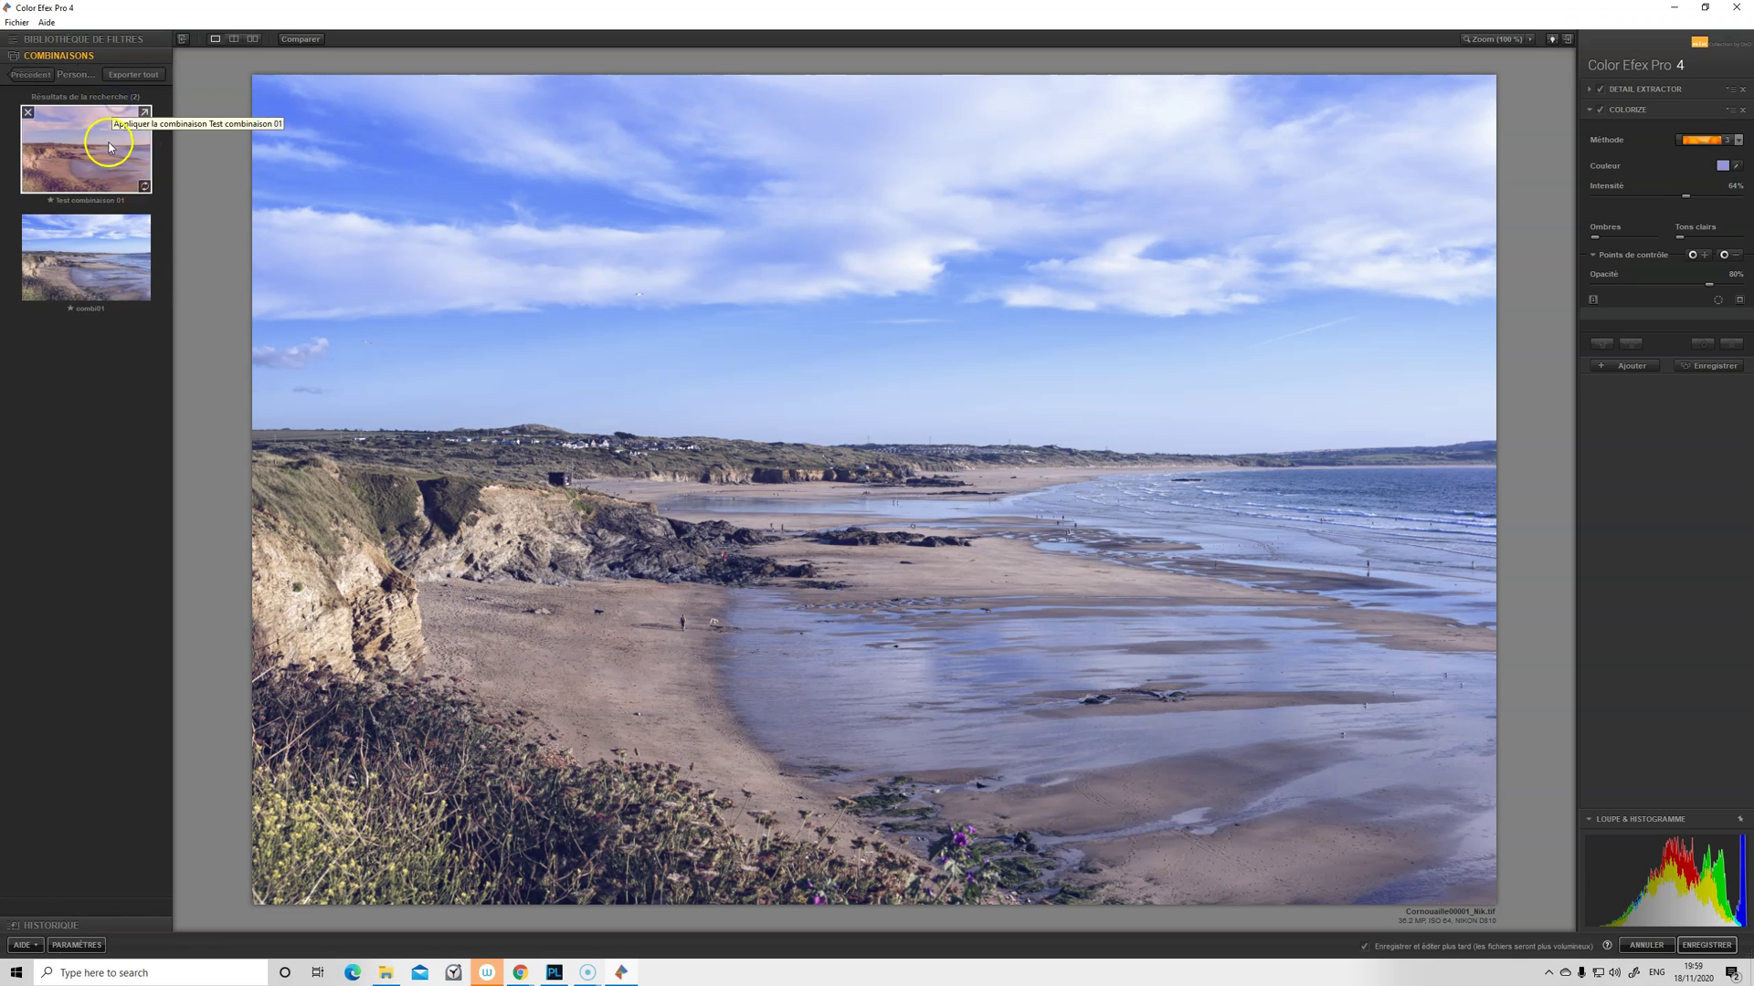
click(27, 77)
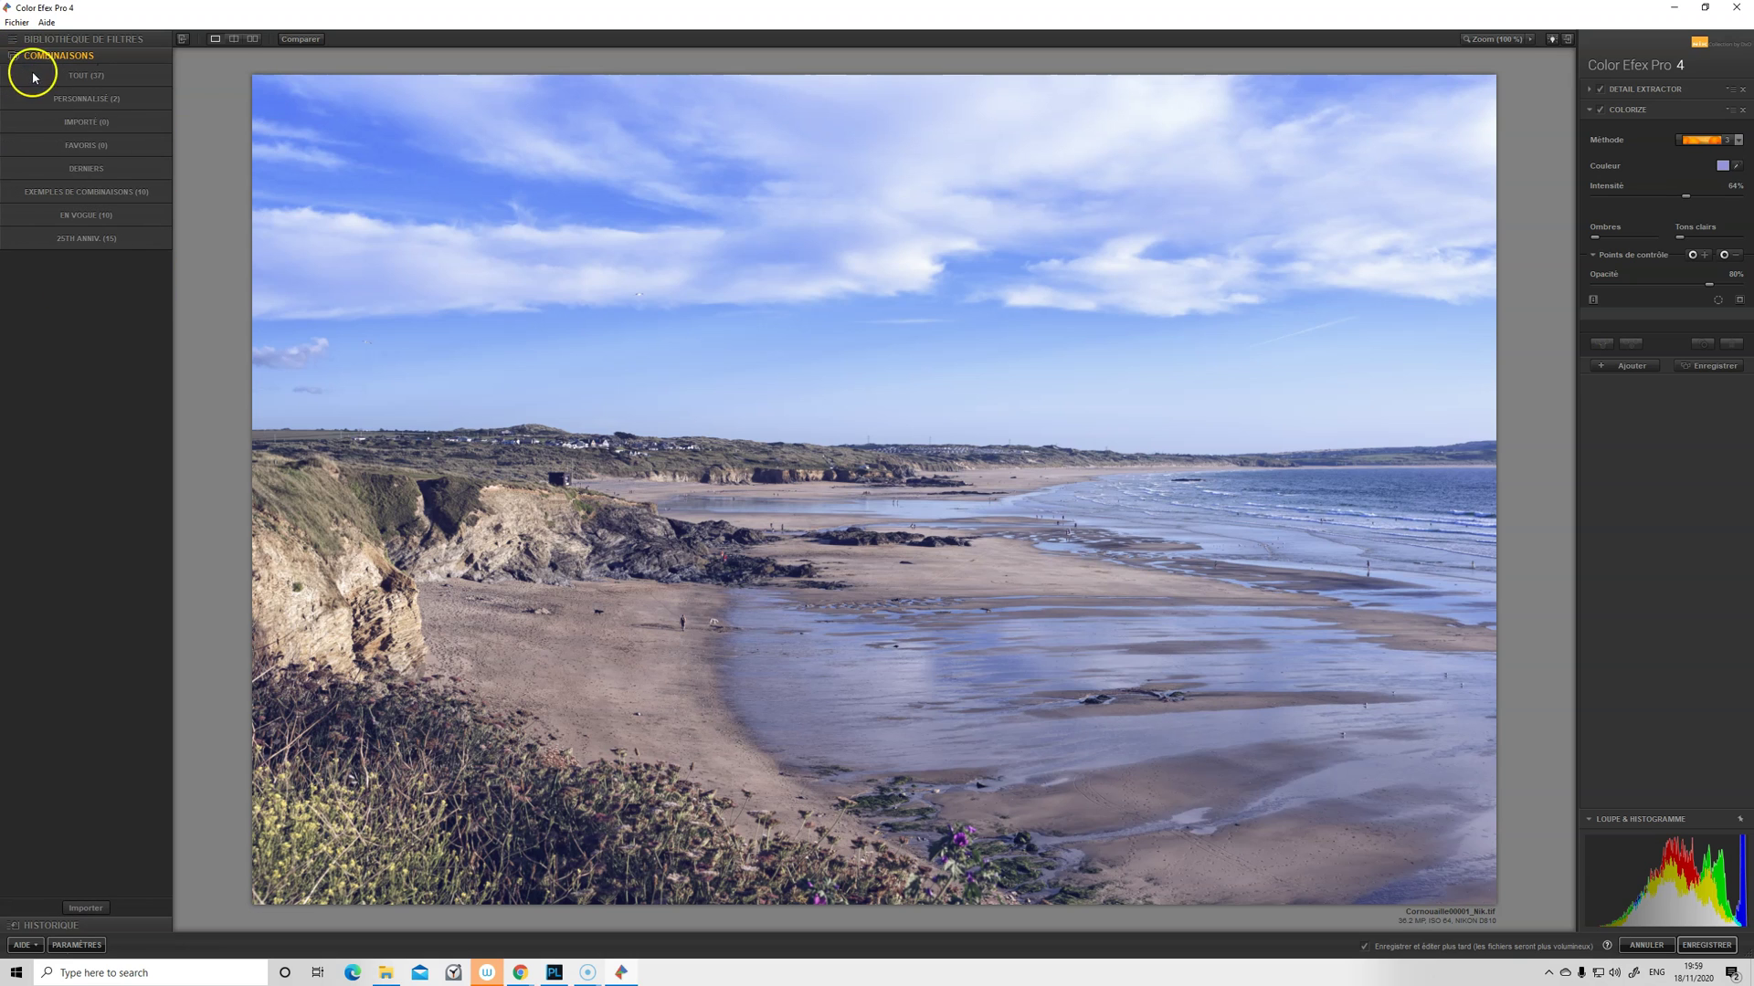
click(85, 74)
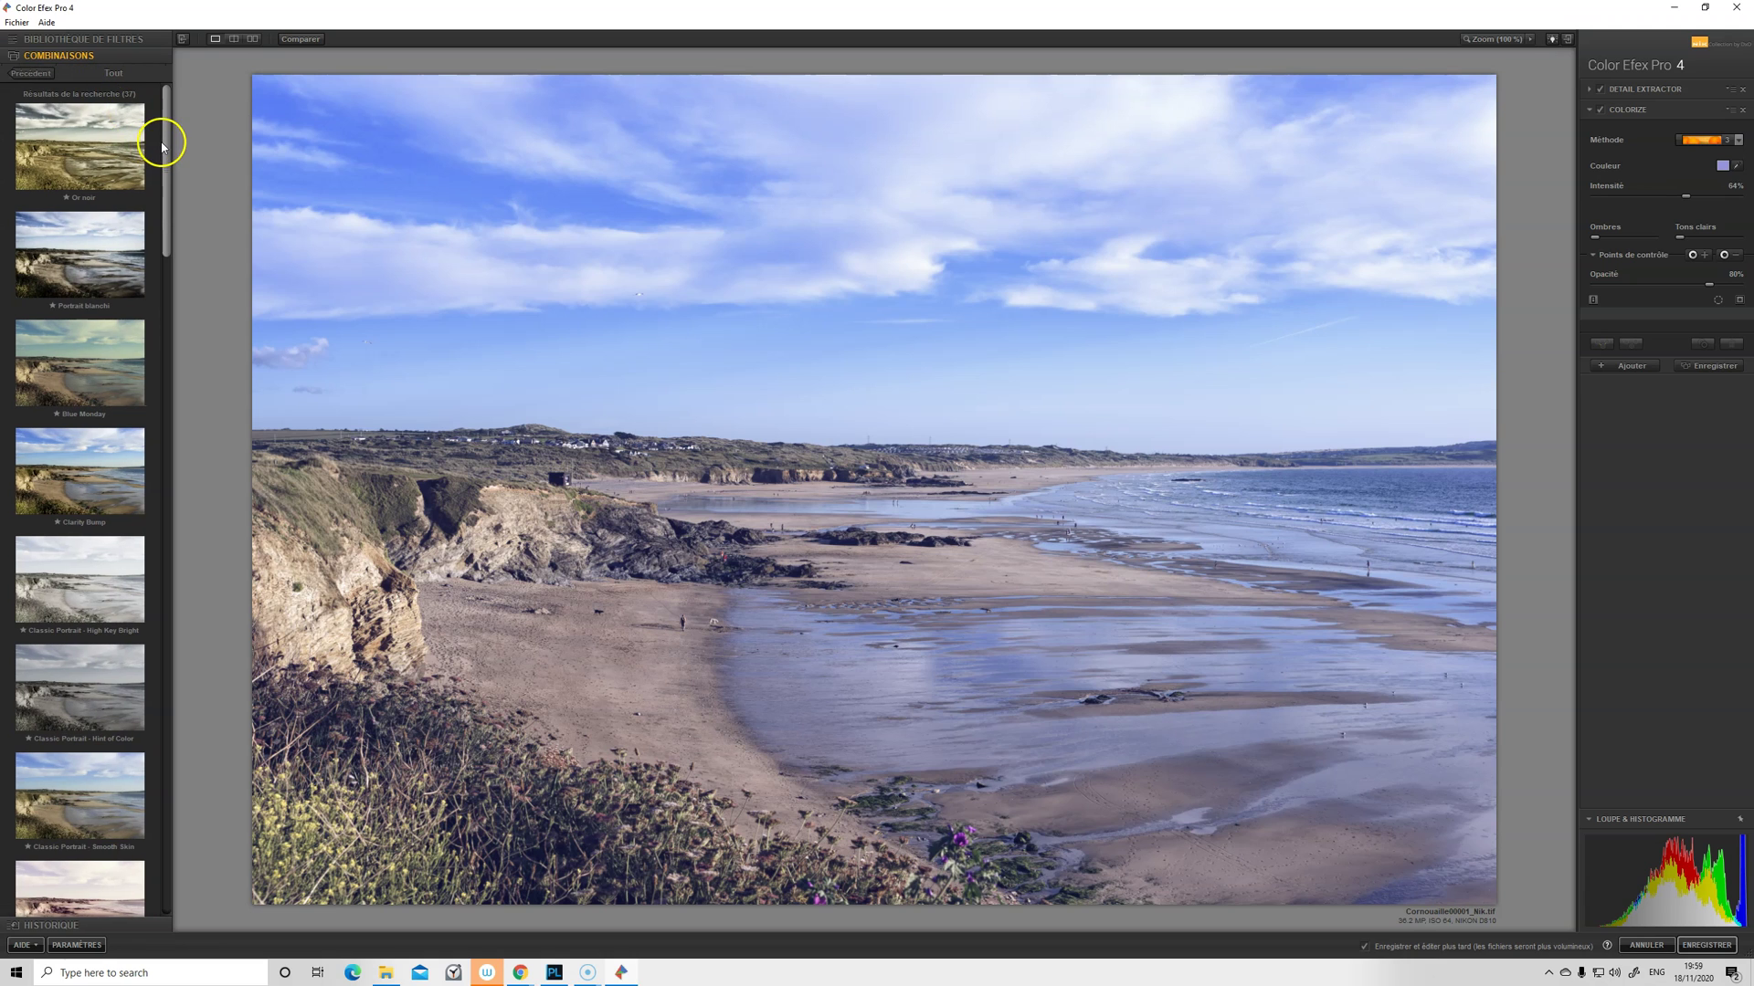
mouse_move(166, 124)
mouse_down()
mouse_move(168, 831)
mouse_move(129, 326)
mouse_move(149, 101)
mouse_up()
click(27, 72)
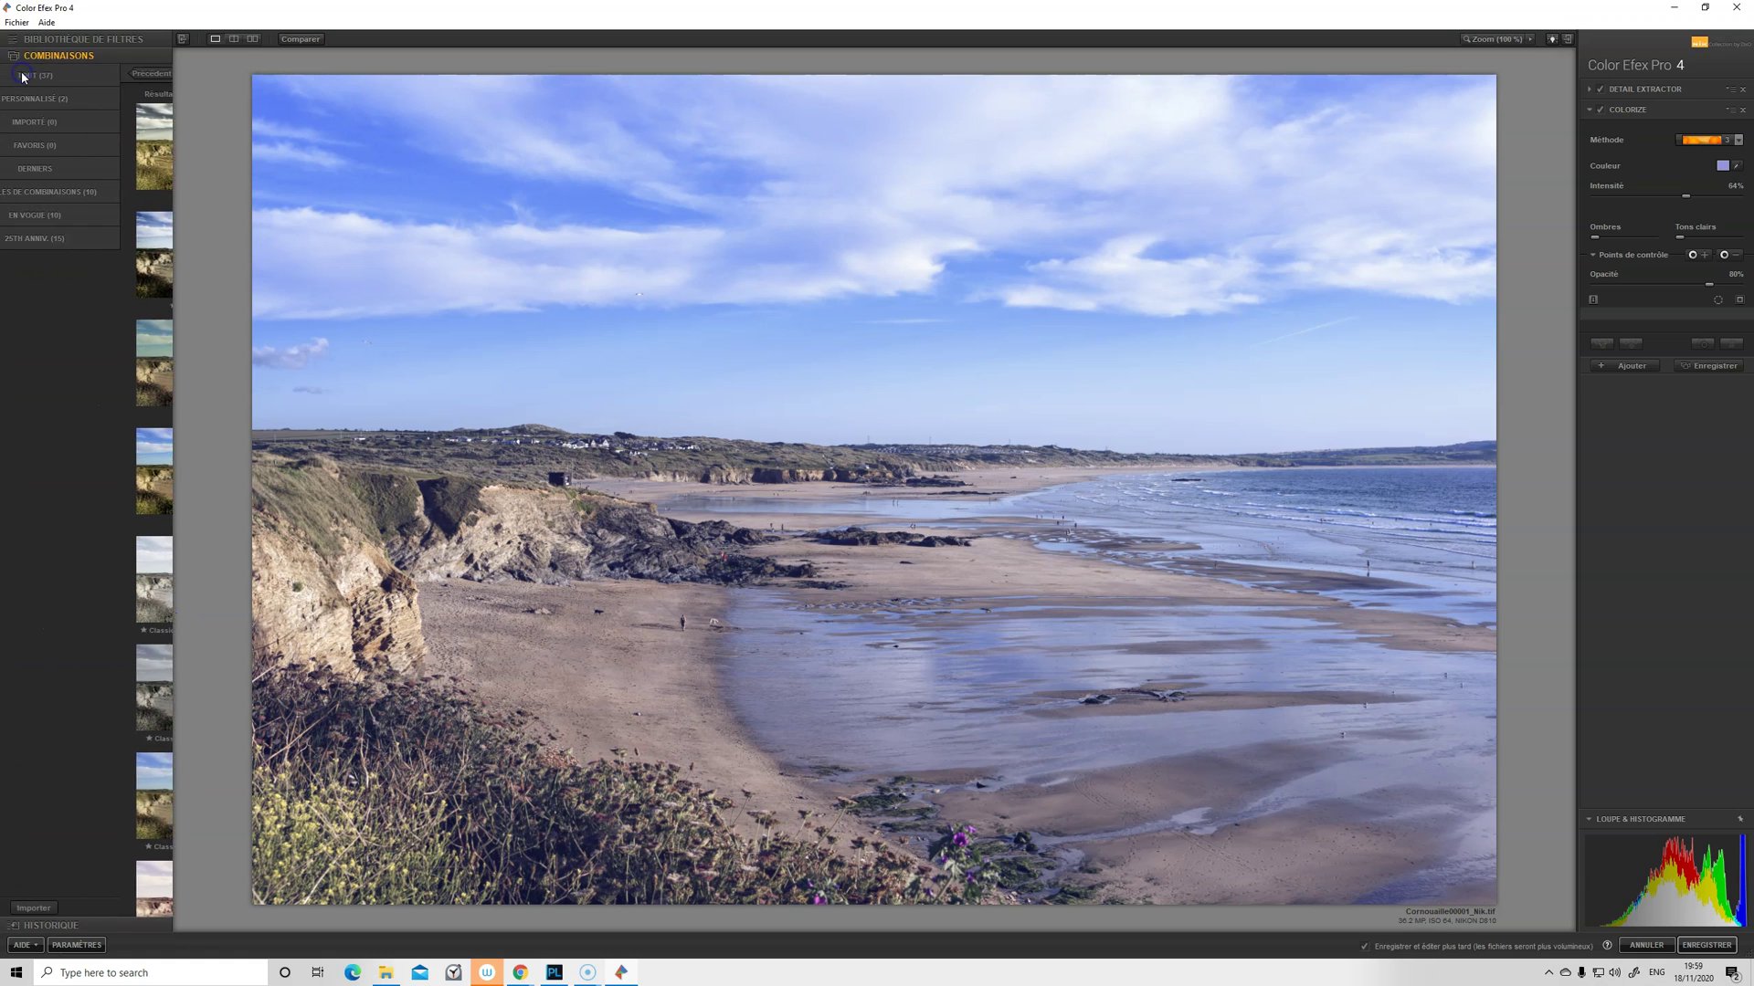
- Apply the Light & Bright - Cafe Mocha combination from the 25th anniversary category, replacing the current filters
click(90, 240)
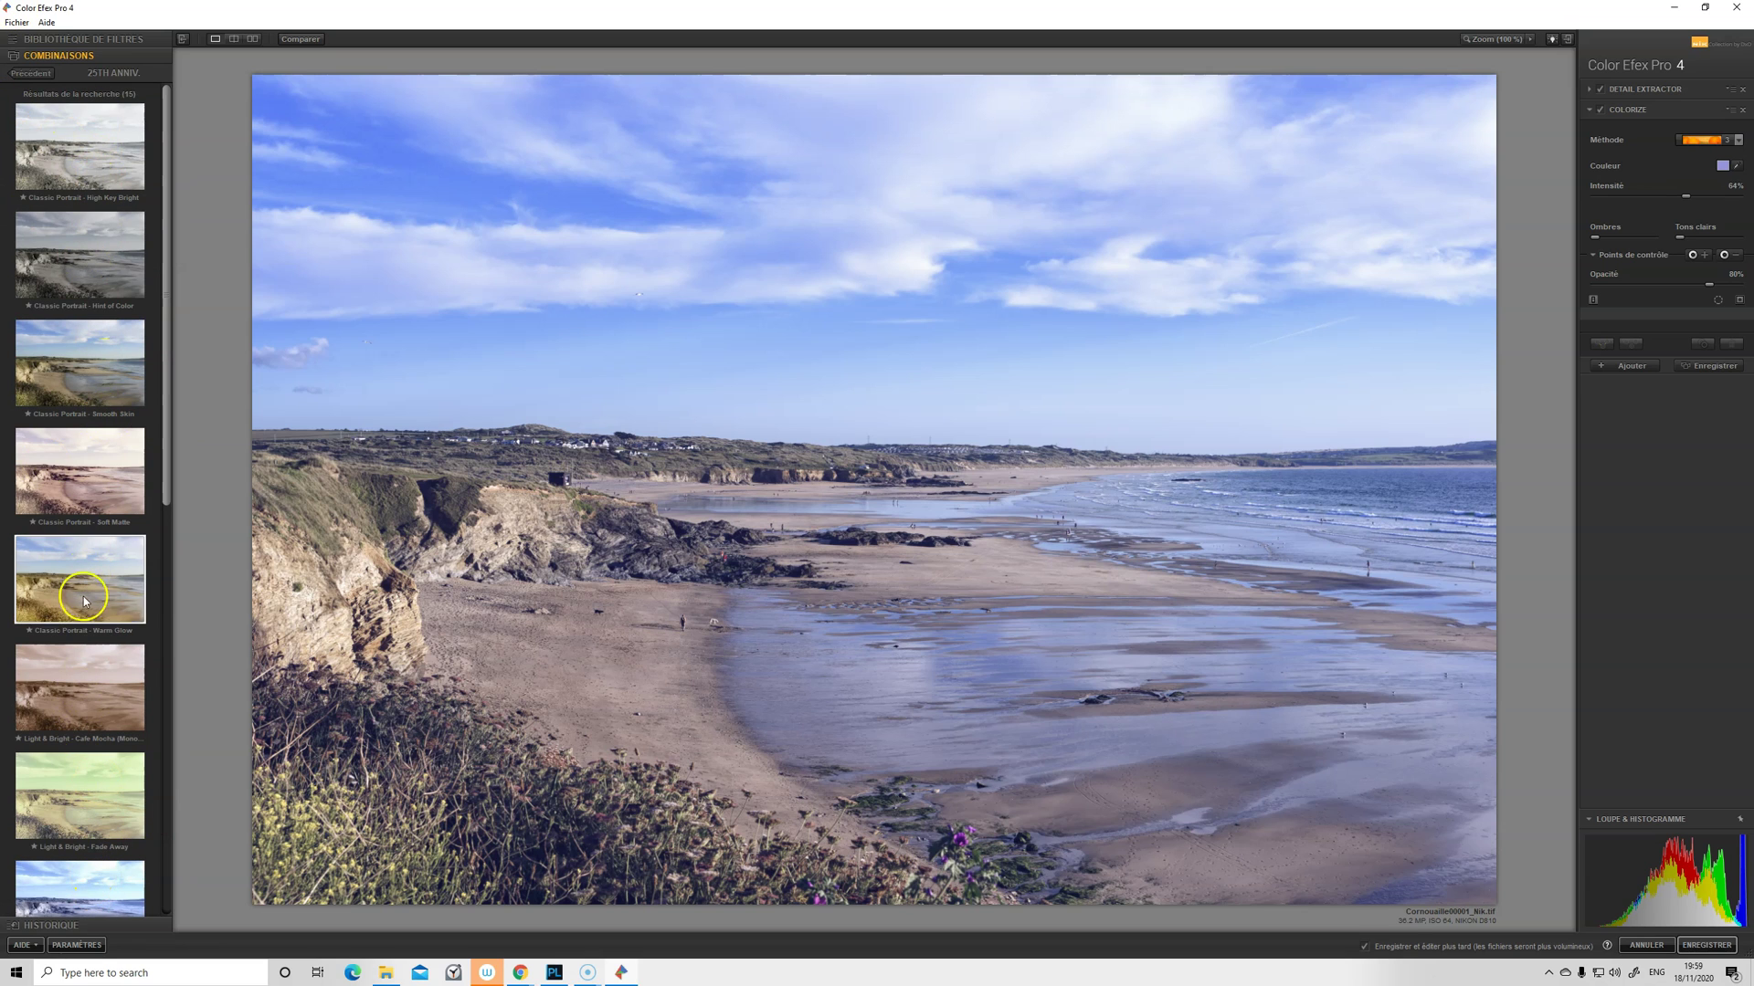
click(79, 681)
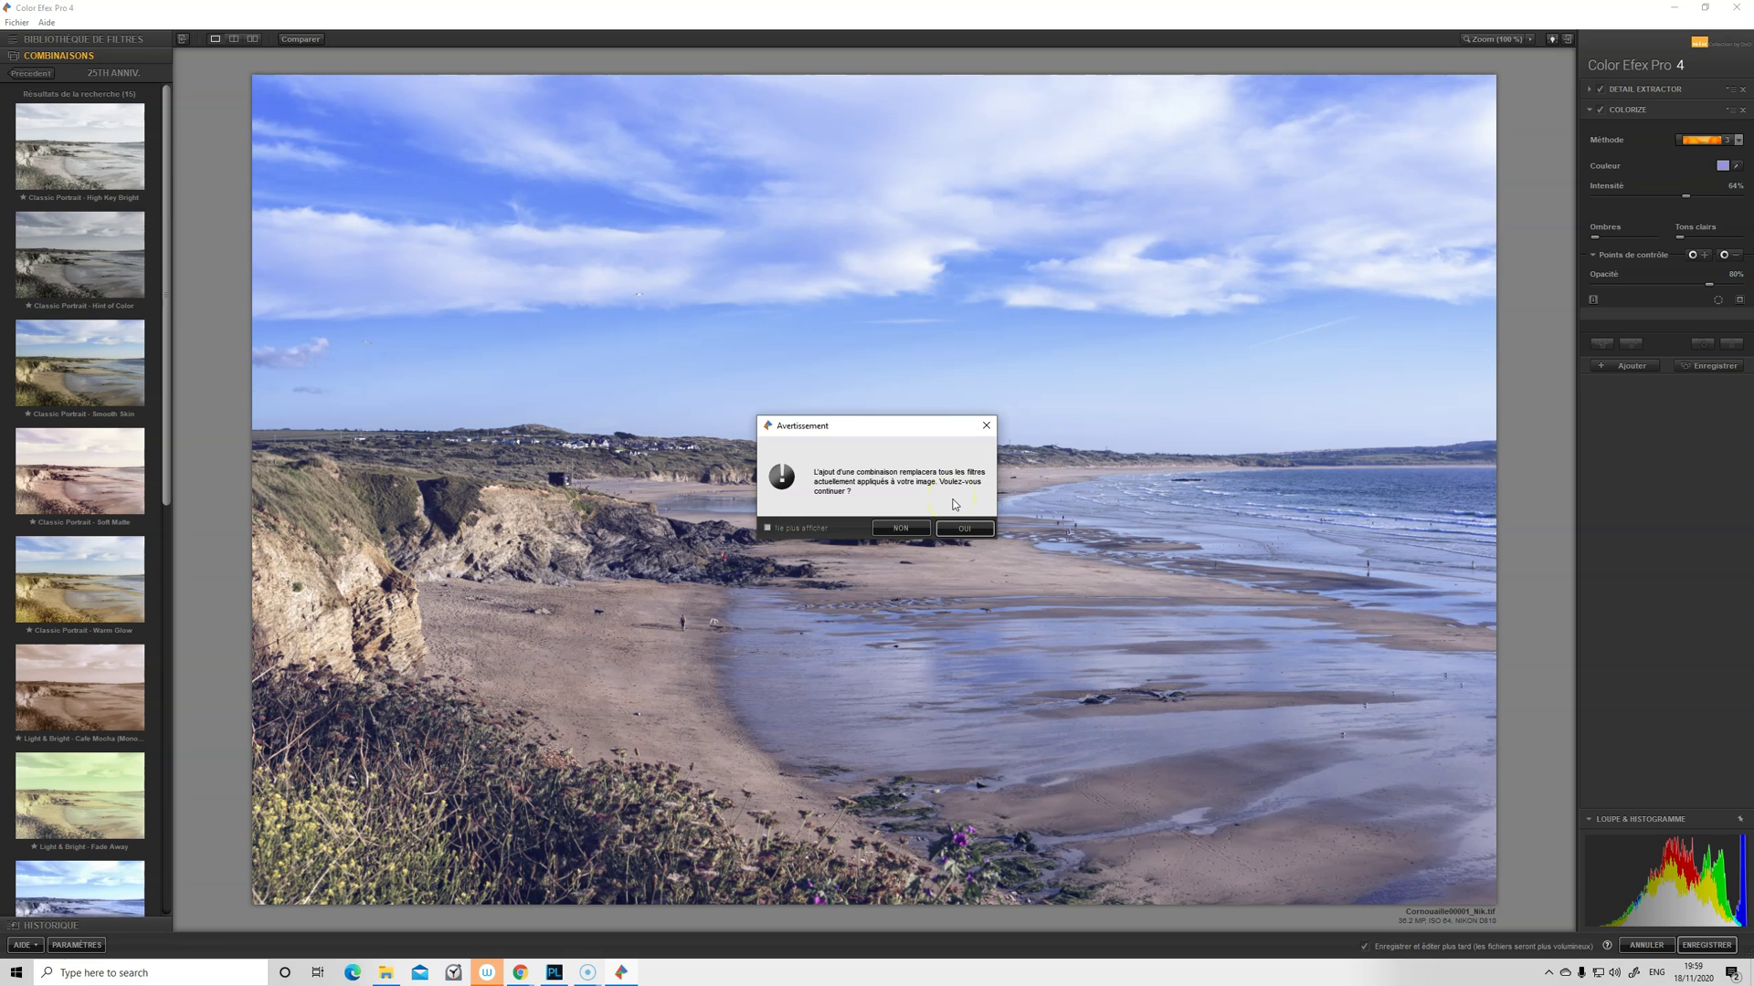
click(964, 528)
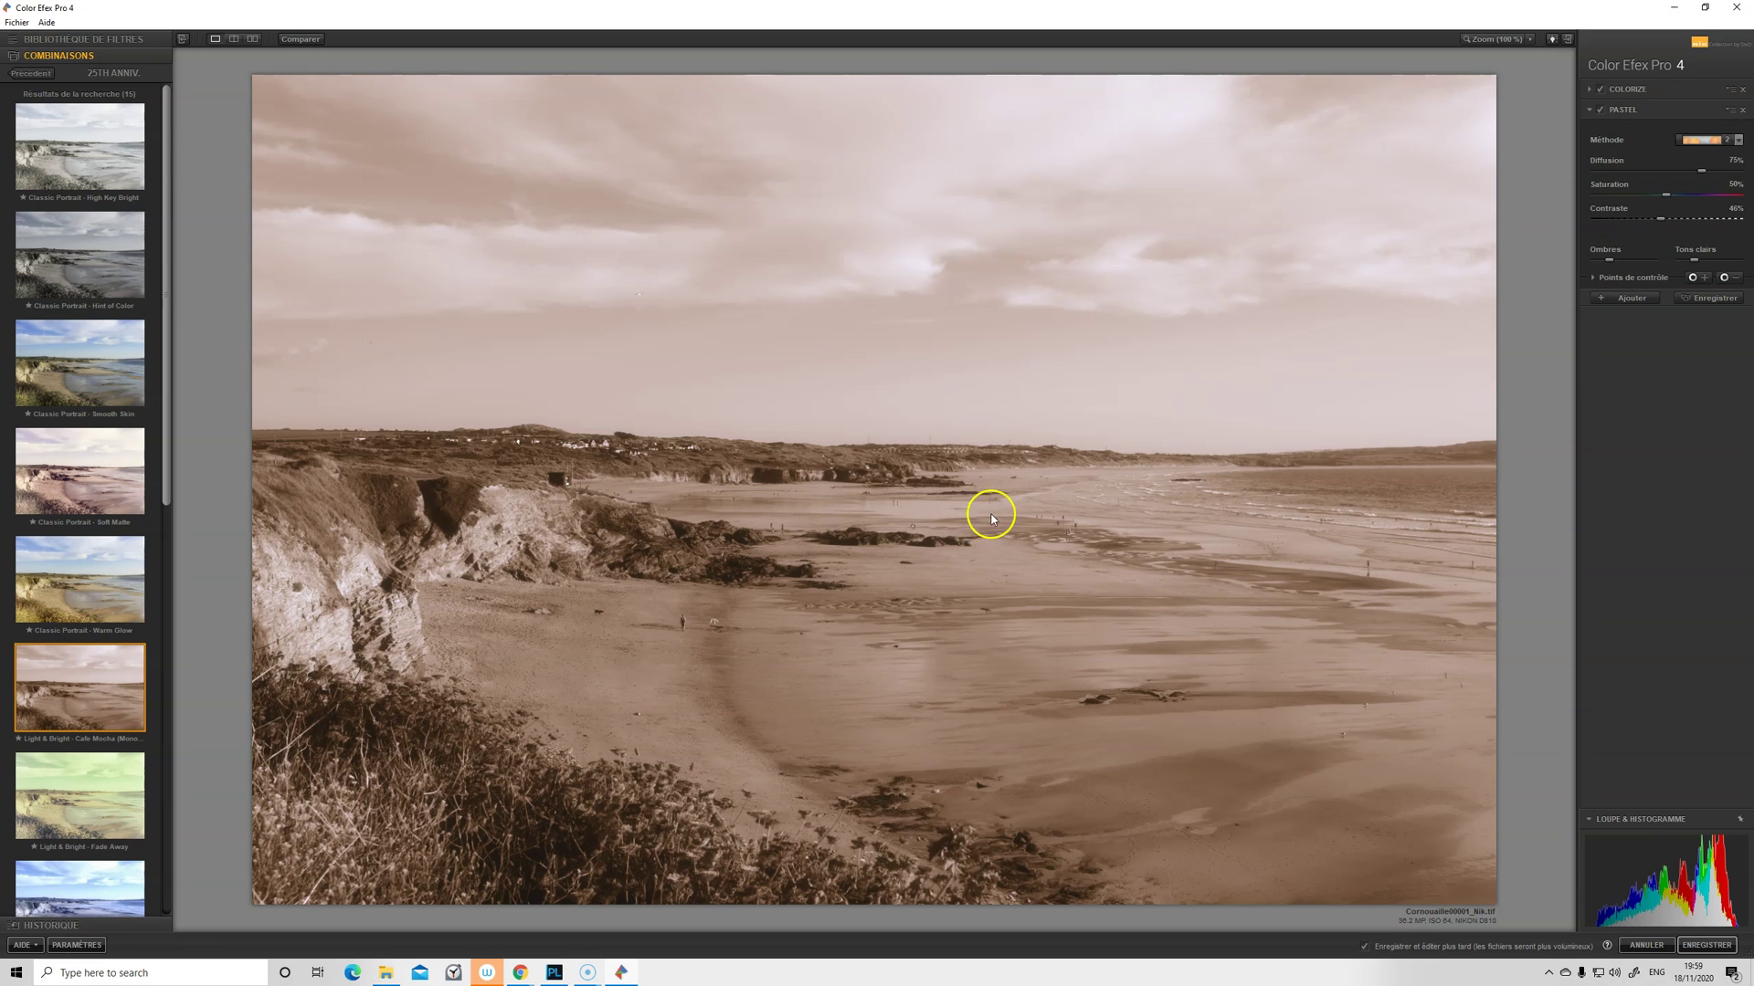
- Expand the control point settings of the Pastel filter and reduce its overall opacity to 14%
click(1599, 279)
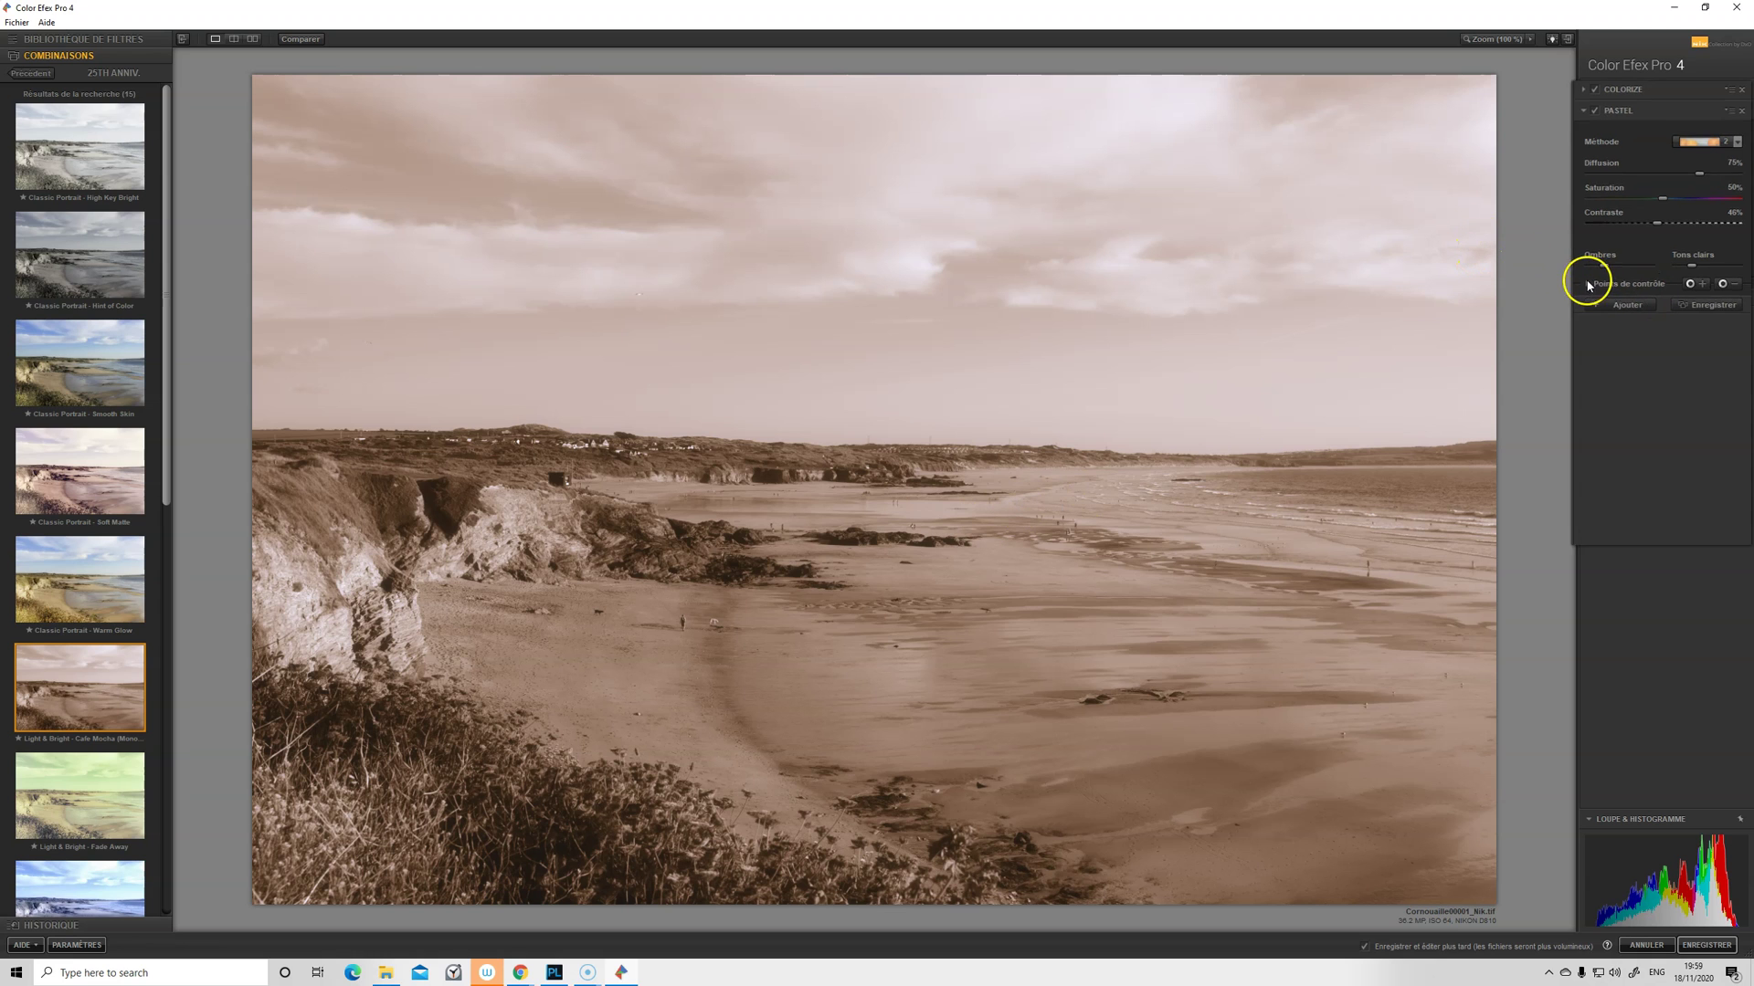
drag(1648, 401, 1558, 403)
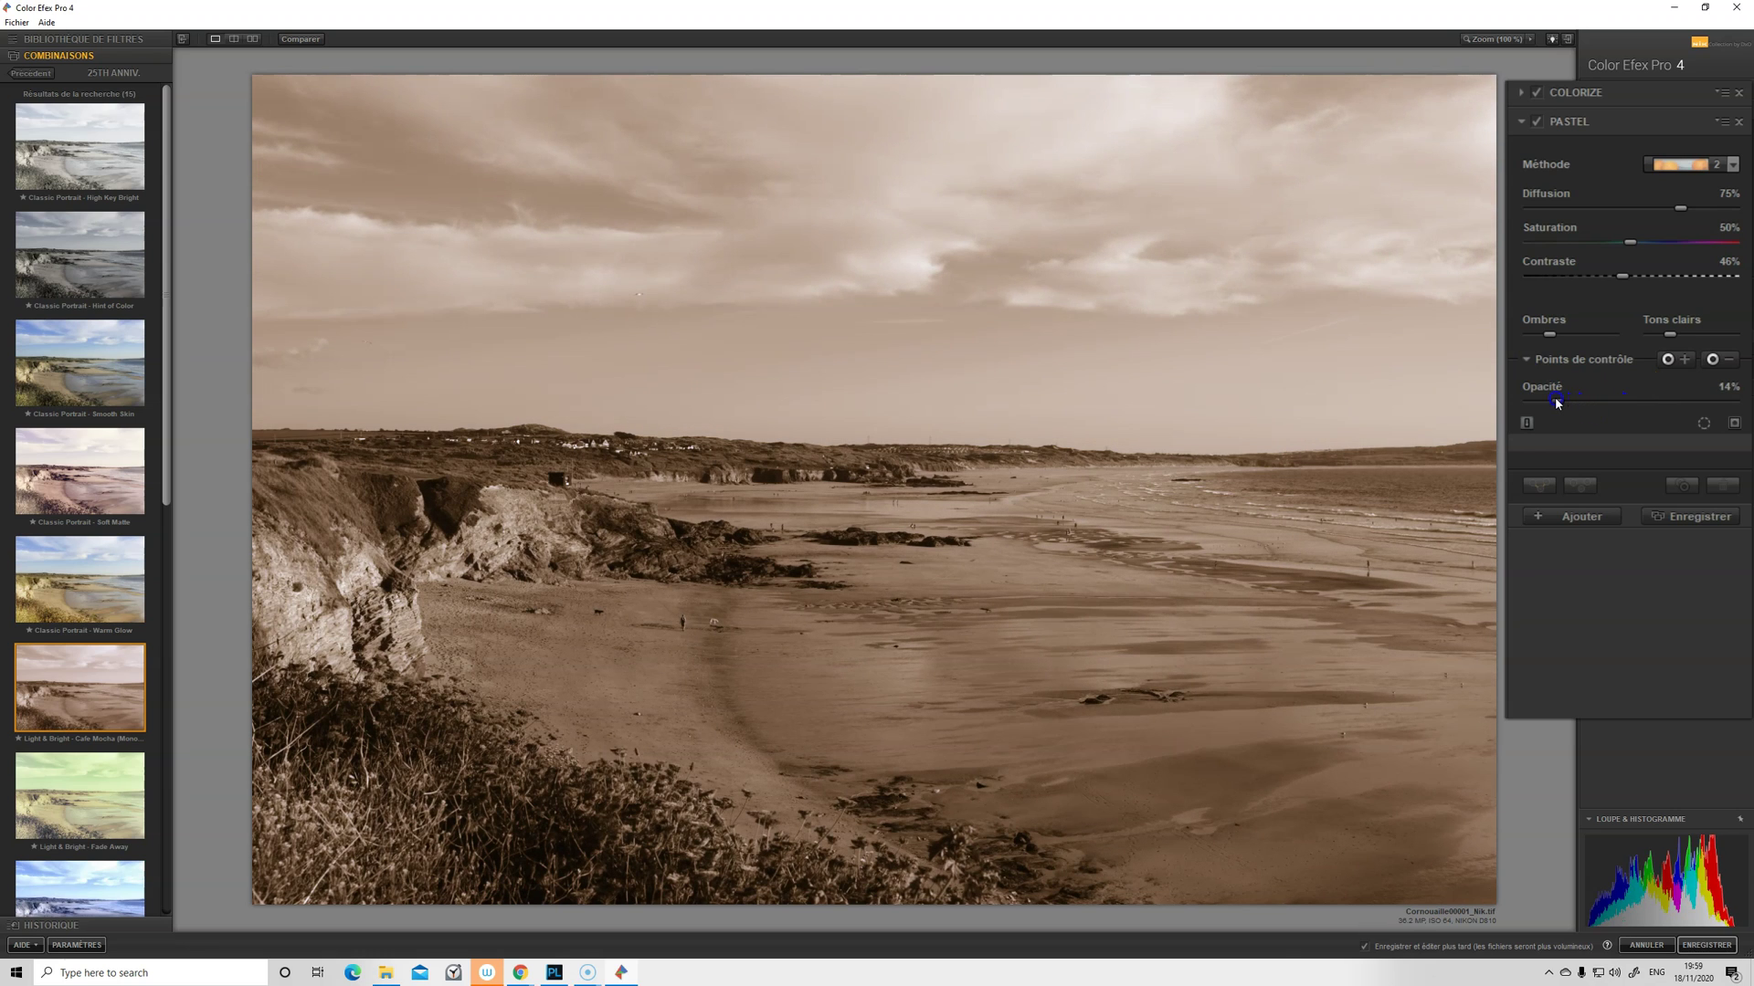
- Adjust the Pastel filter to 51% diffusion, 25% saturation, 63% contrast and 83% opacity
drag(1680, 209, 1572, 249)
drag(1555, 399, 1616, 413)
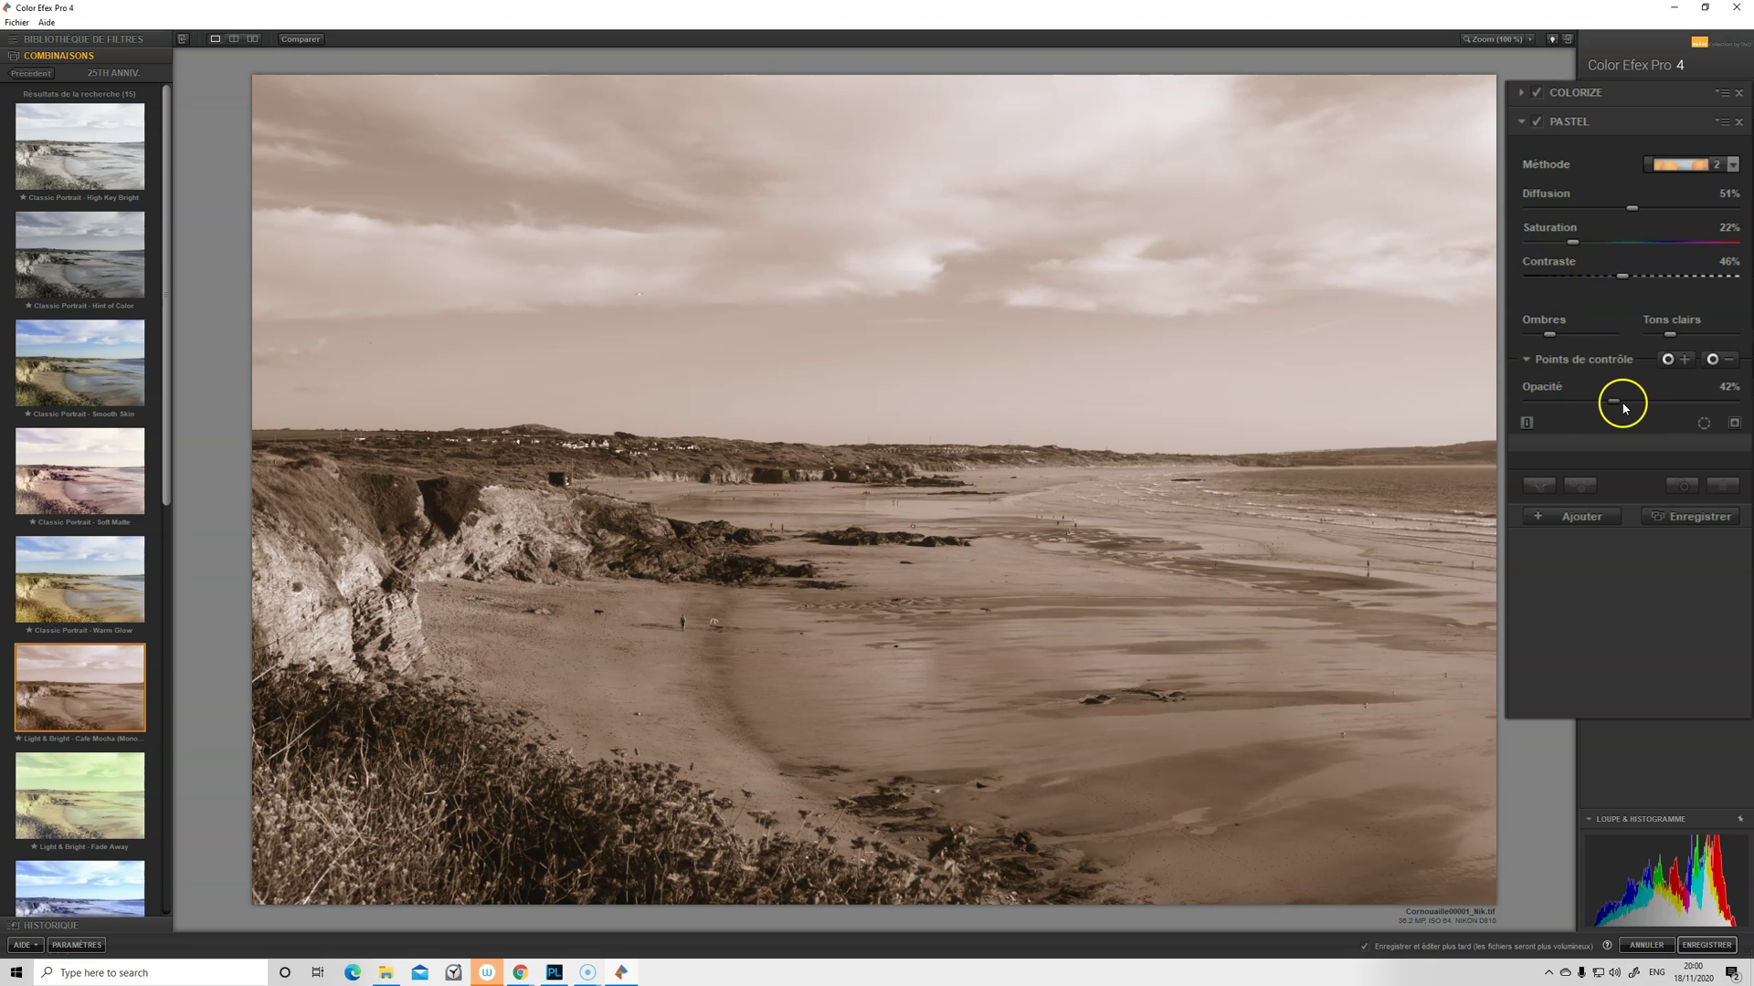
drag(1617, 407, 1701, 409)
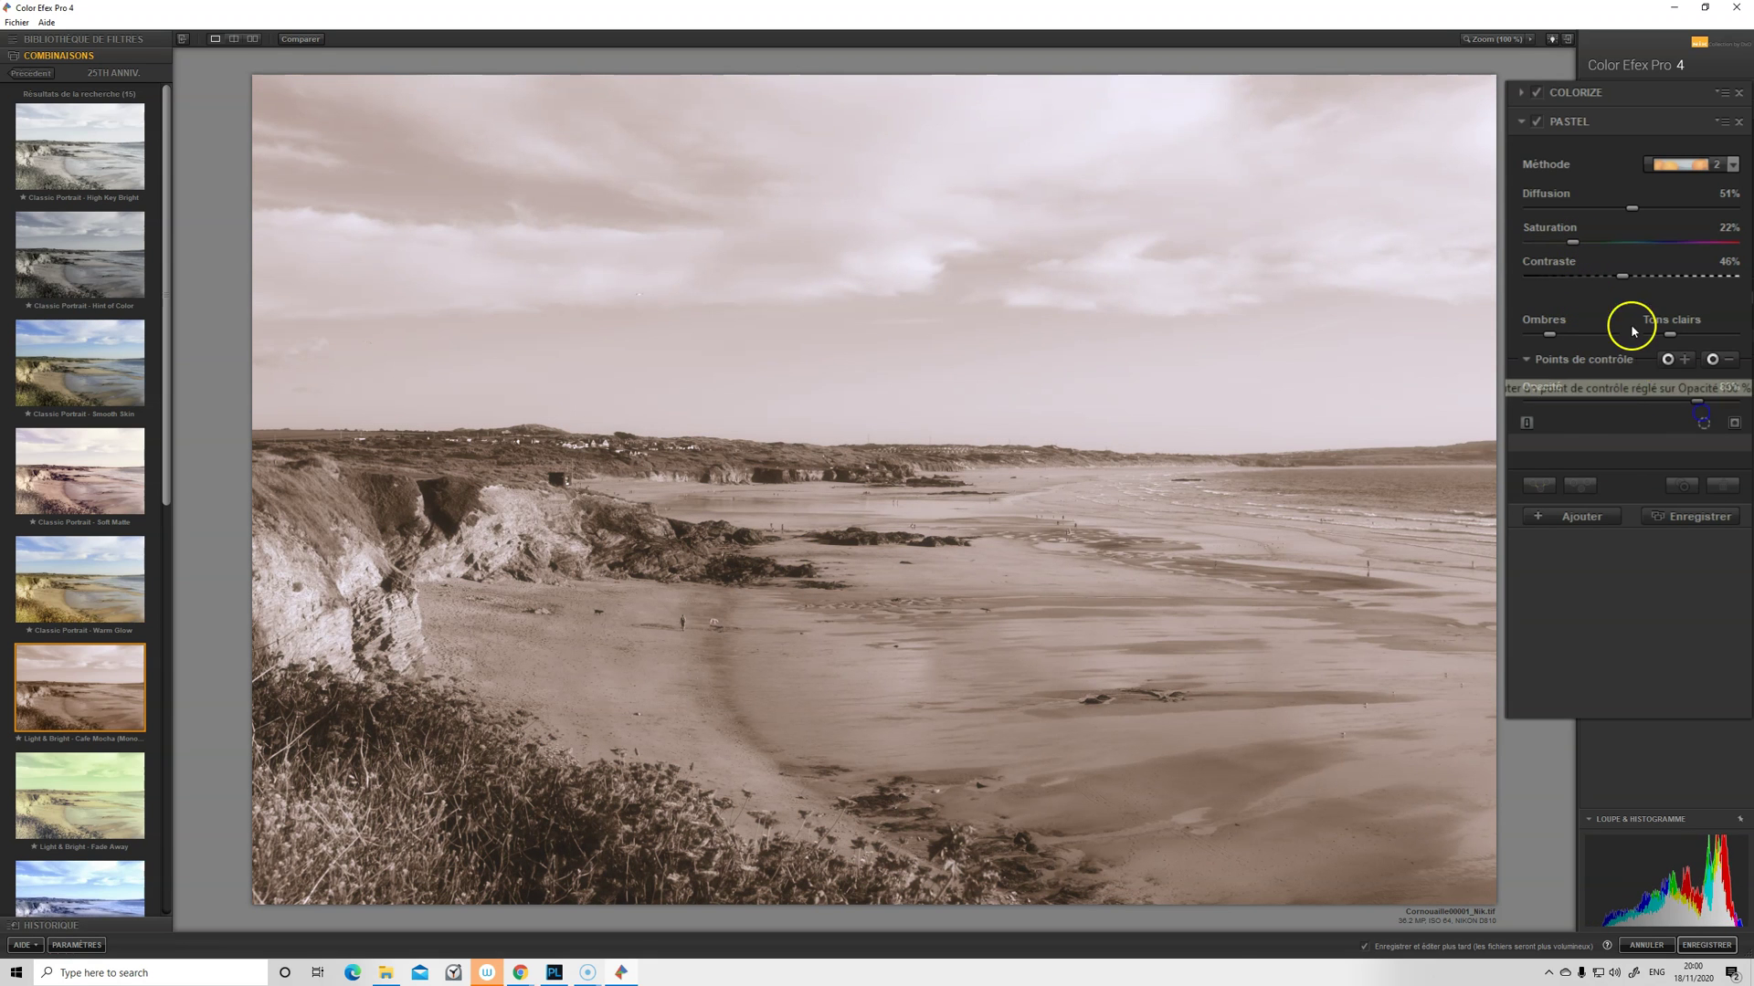
click(1576, 247)
drag(1610, 243, 1629, 279)
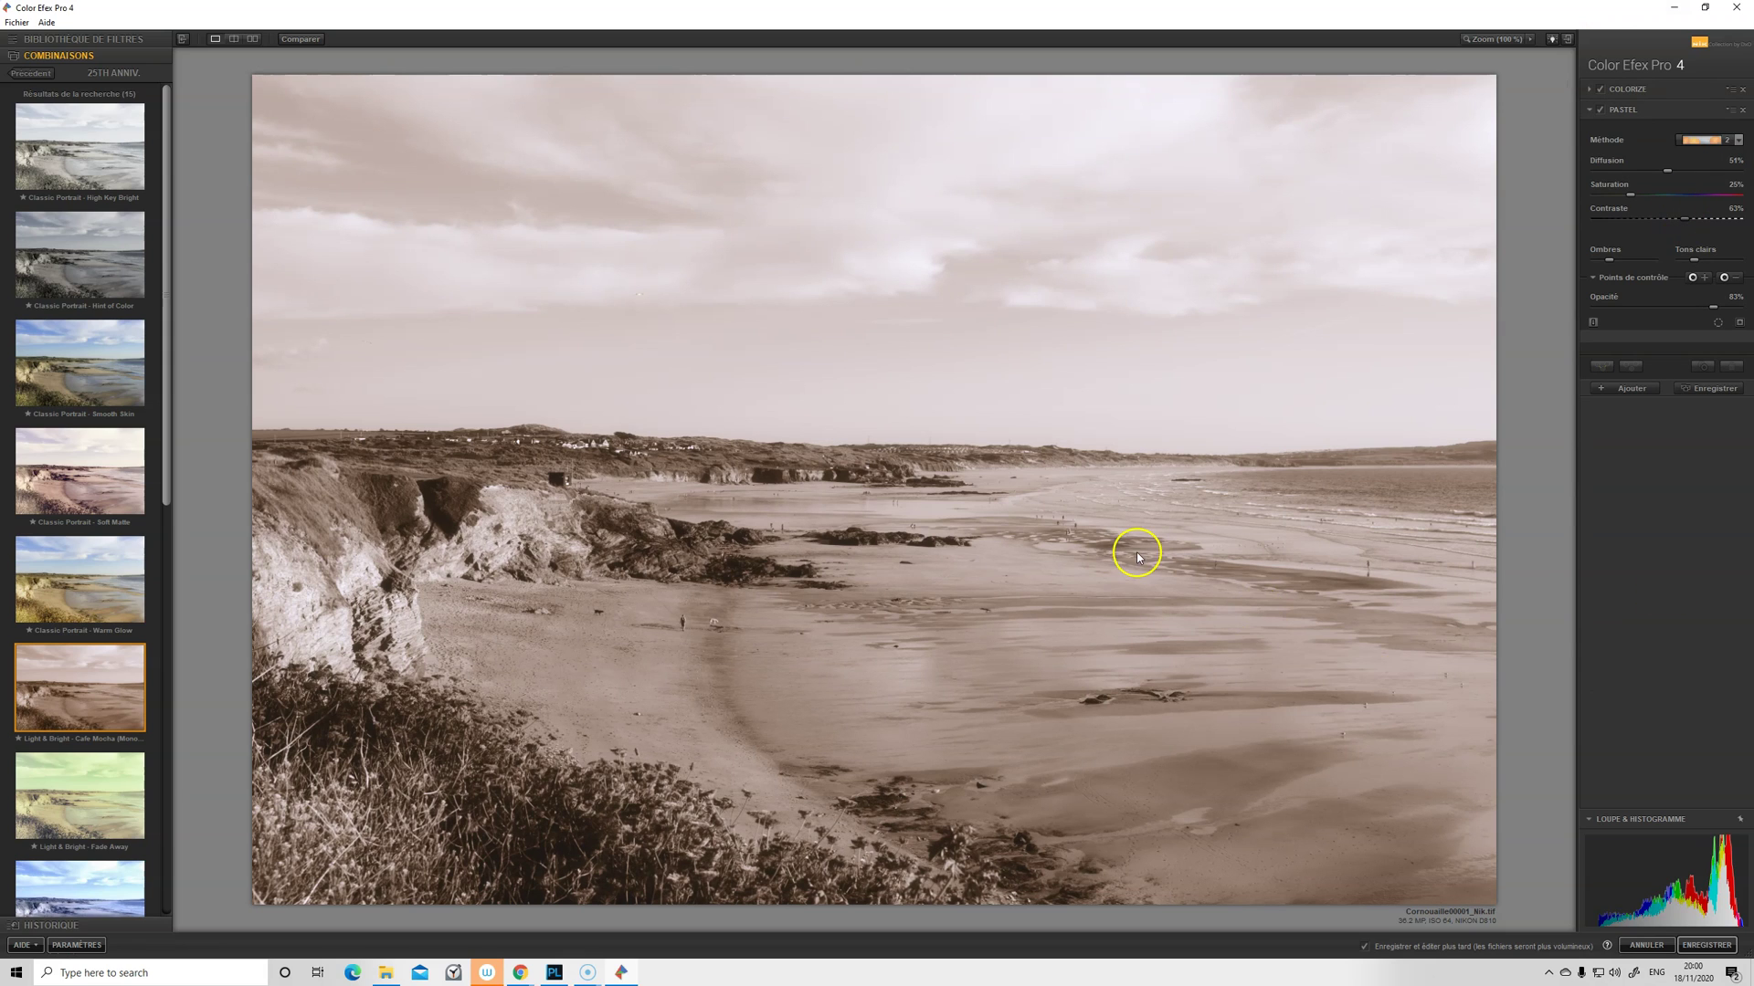
- Review the Colorize filter's settings, return to the Pastel settings, and save the edited image
click(1588, 90)
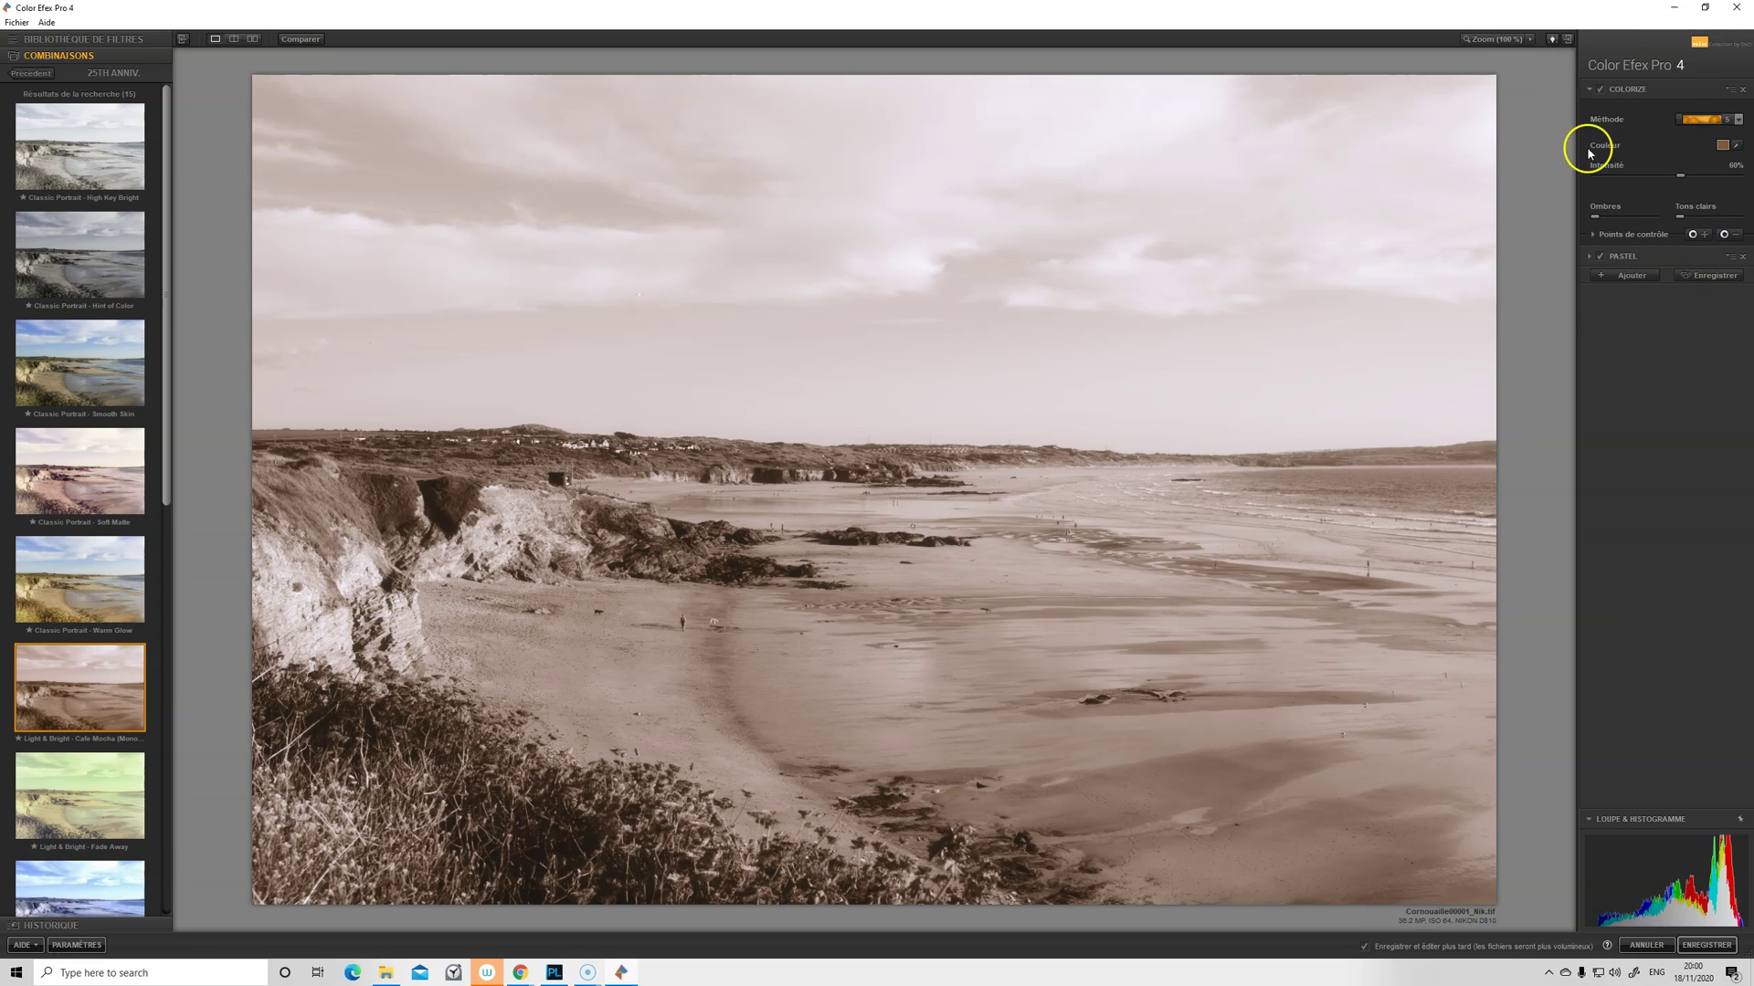
click(1589, 256)
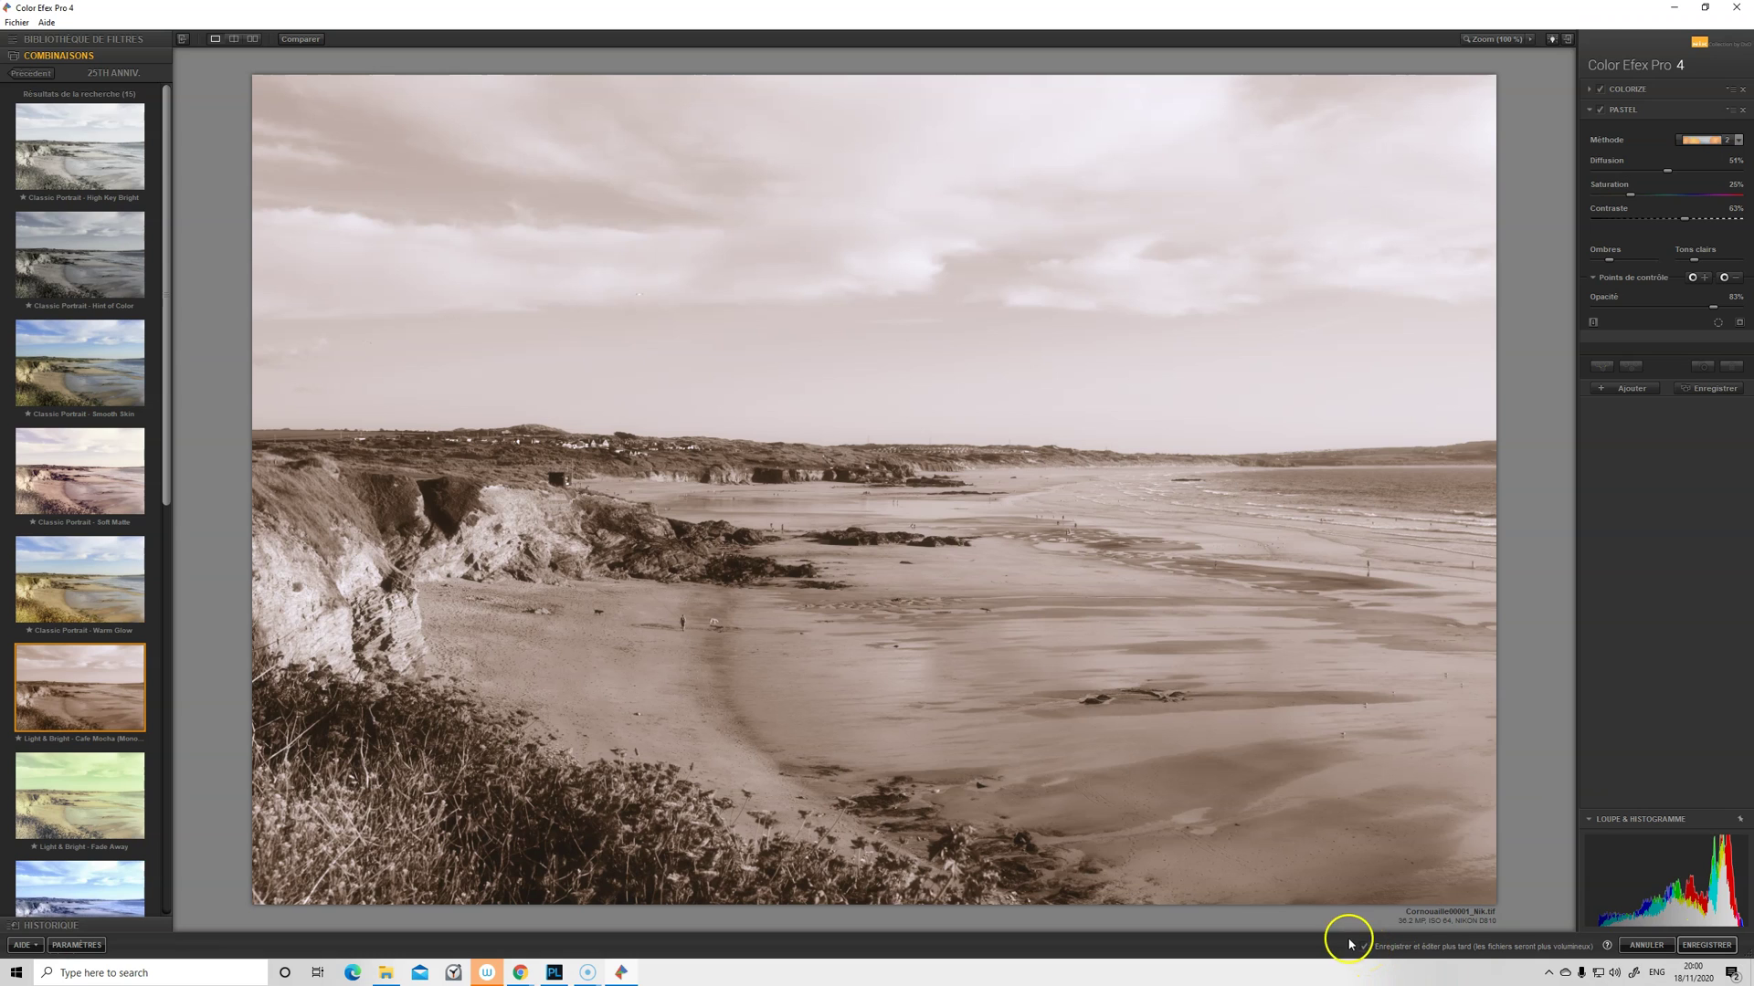
click(1707, 945)
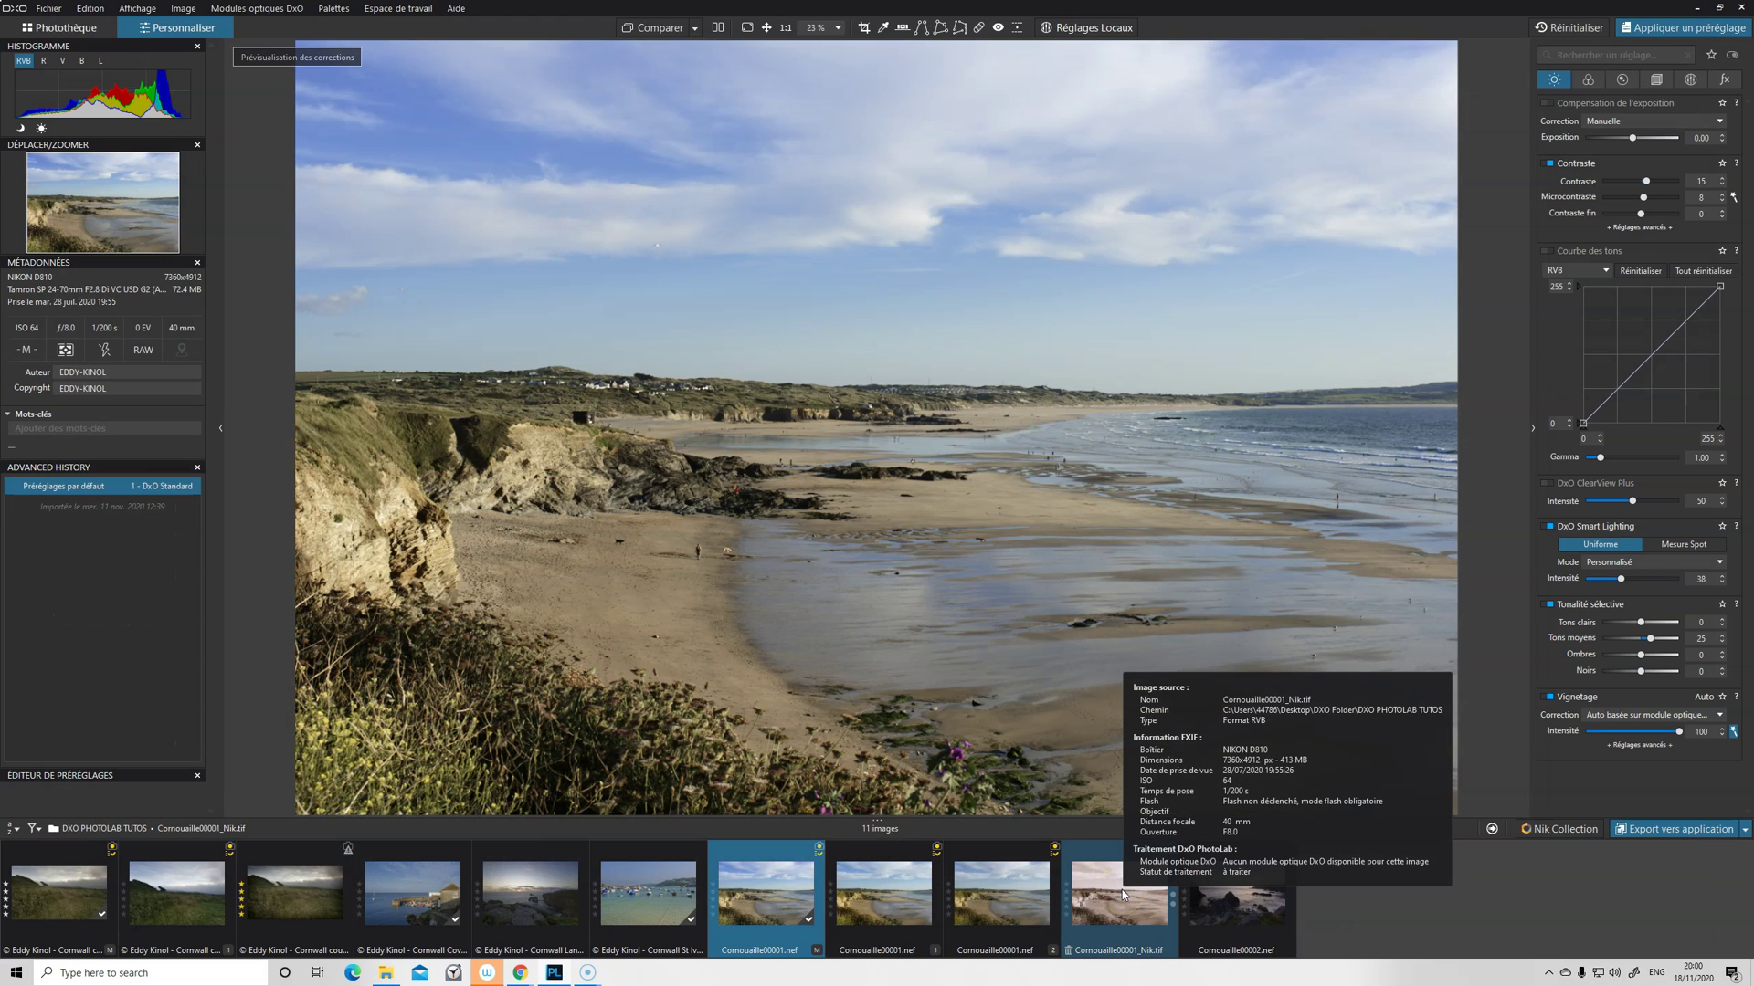
- Select Cornouaille00001_Nik.tif in DxO PhotoLab and reopen it in Color Efex Pro 4, with the export action "Exporter sans traitement le(s) fichier(s) sélectionné(s)"
click(1118, 892)
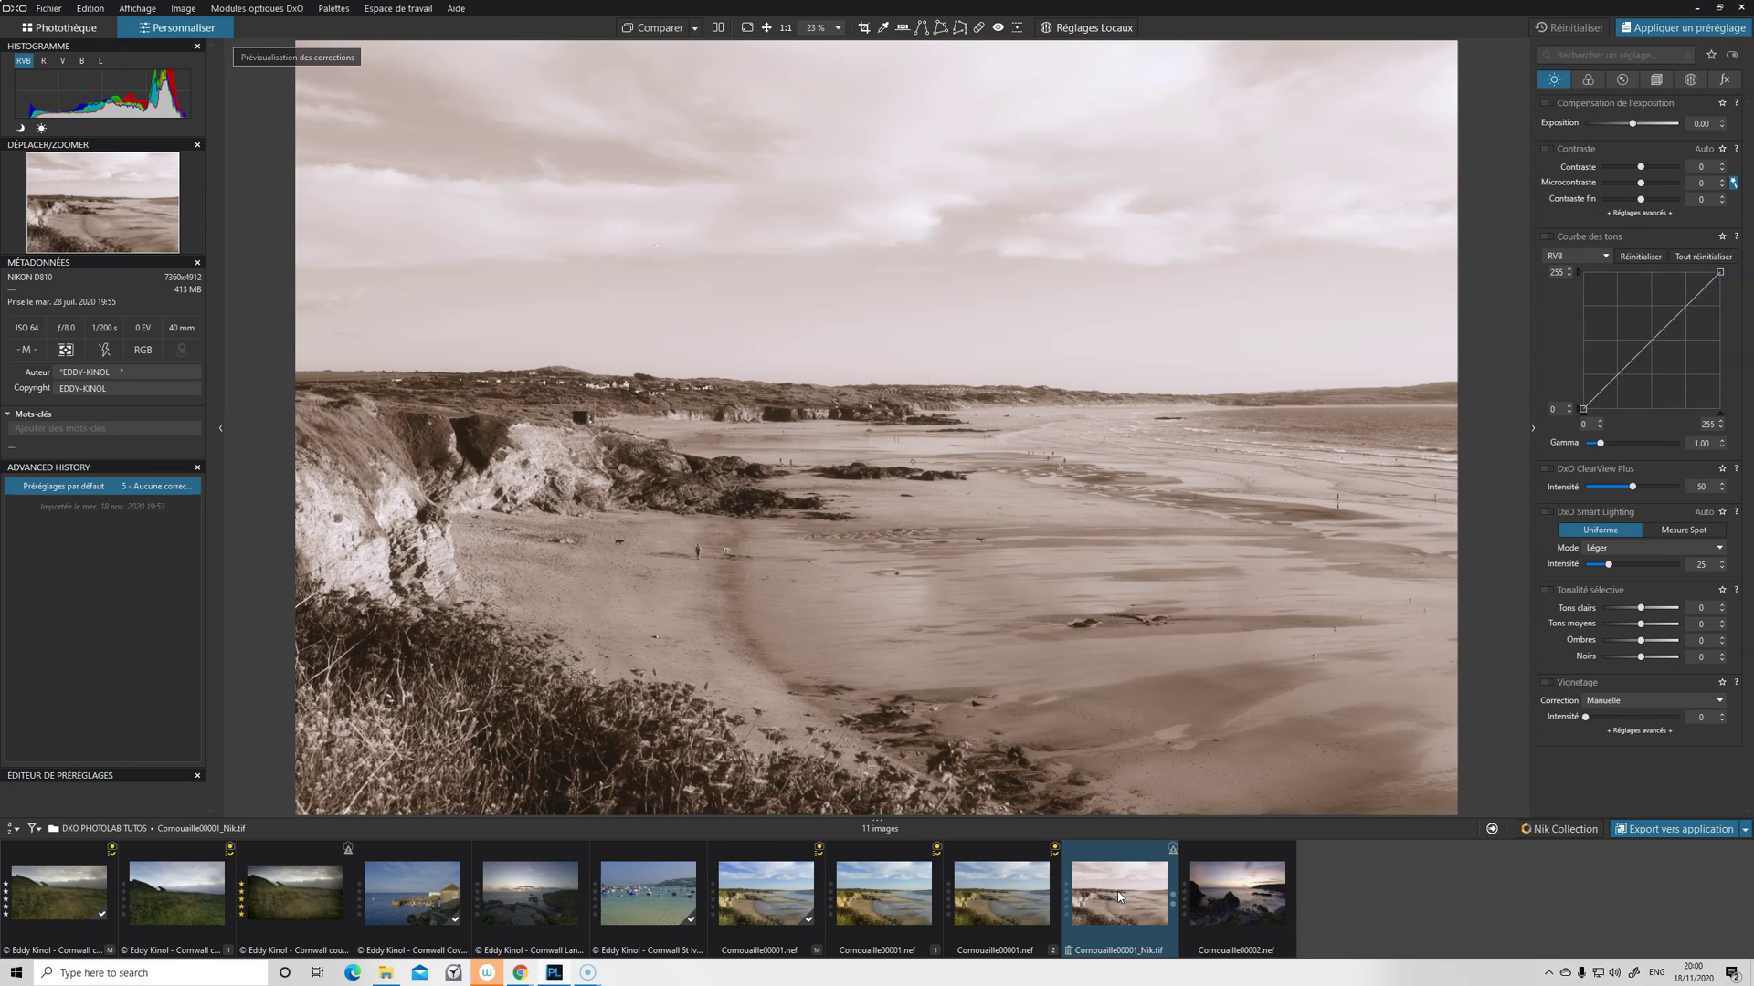
click(1096, 892)
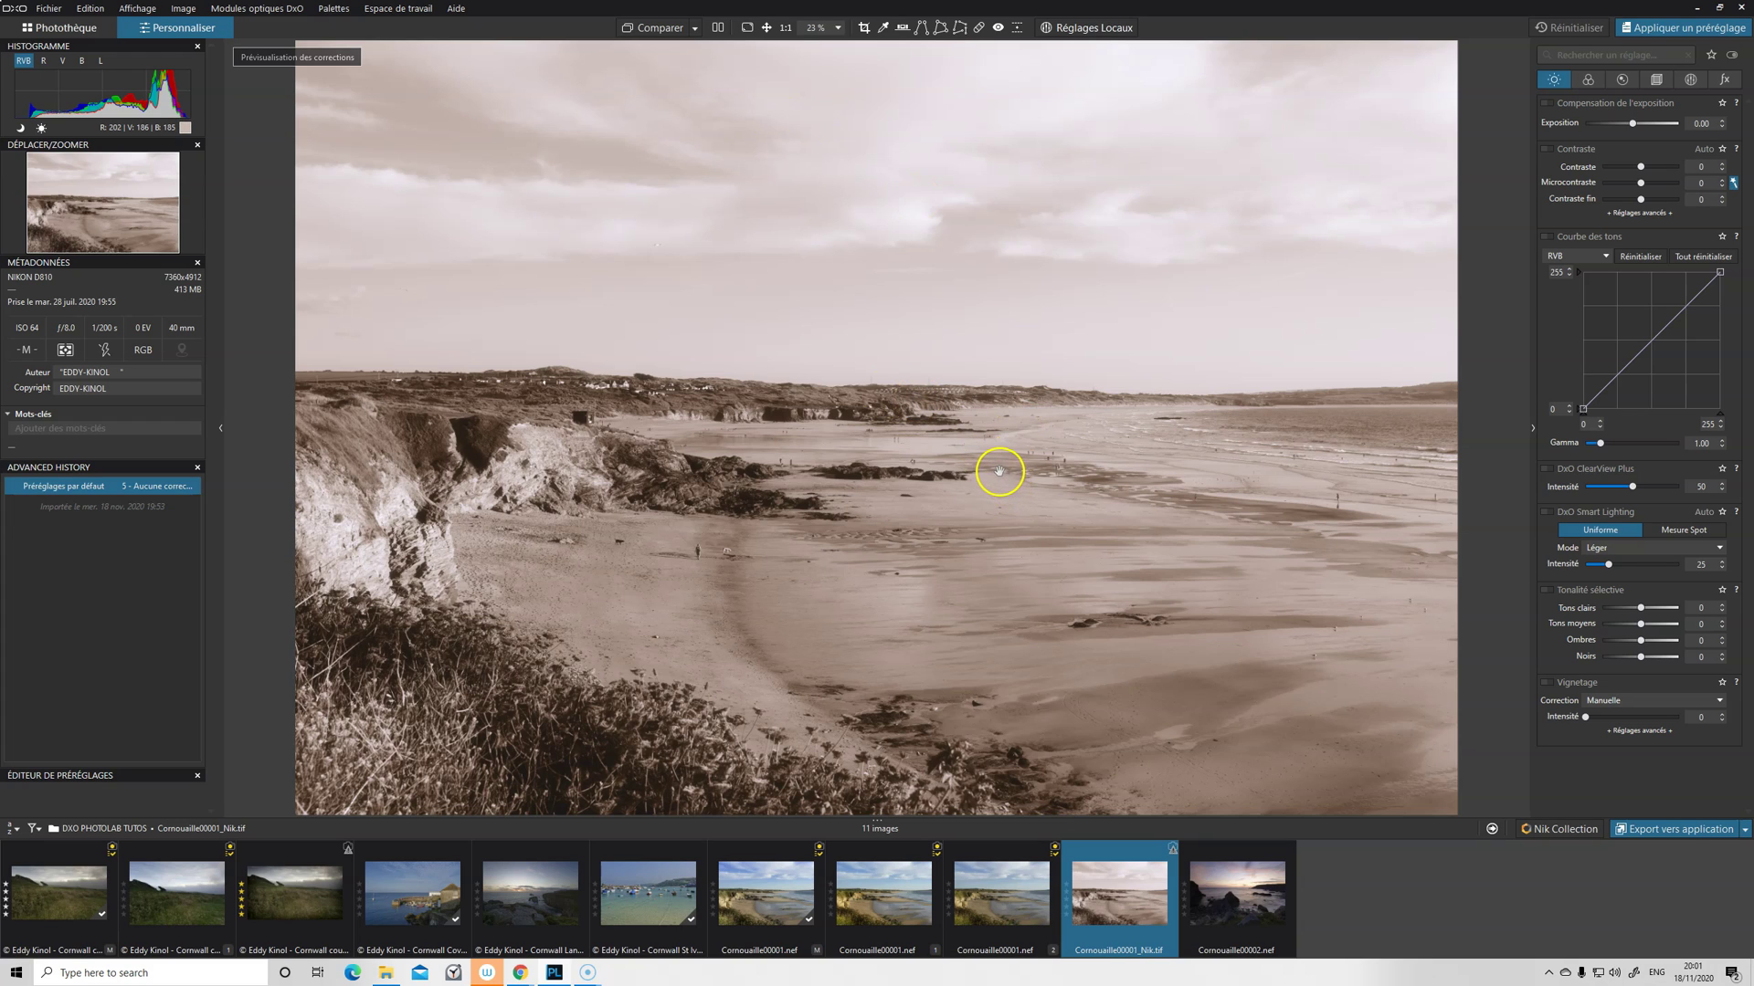
click(1560, 833)
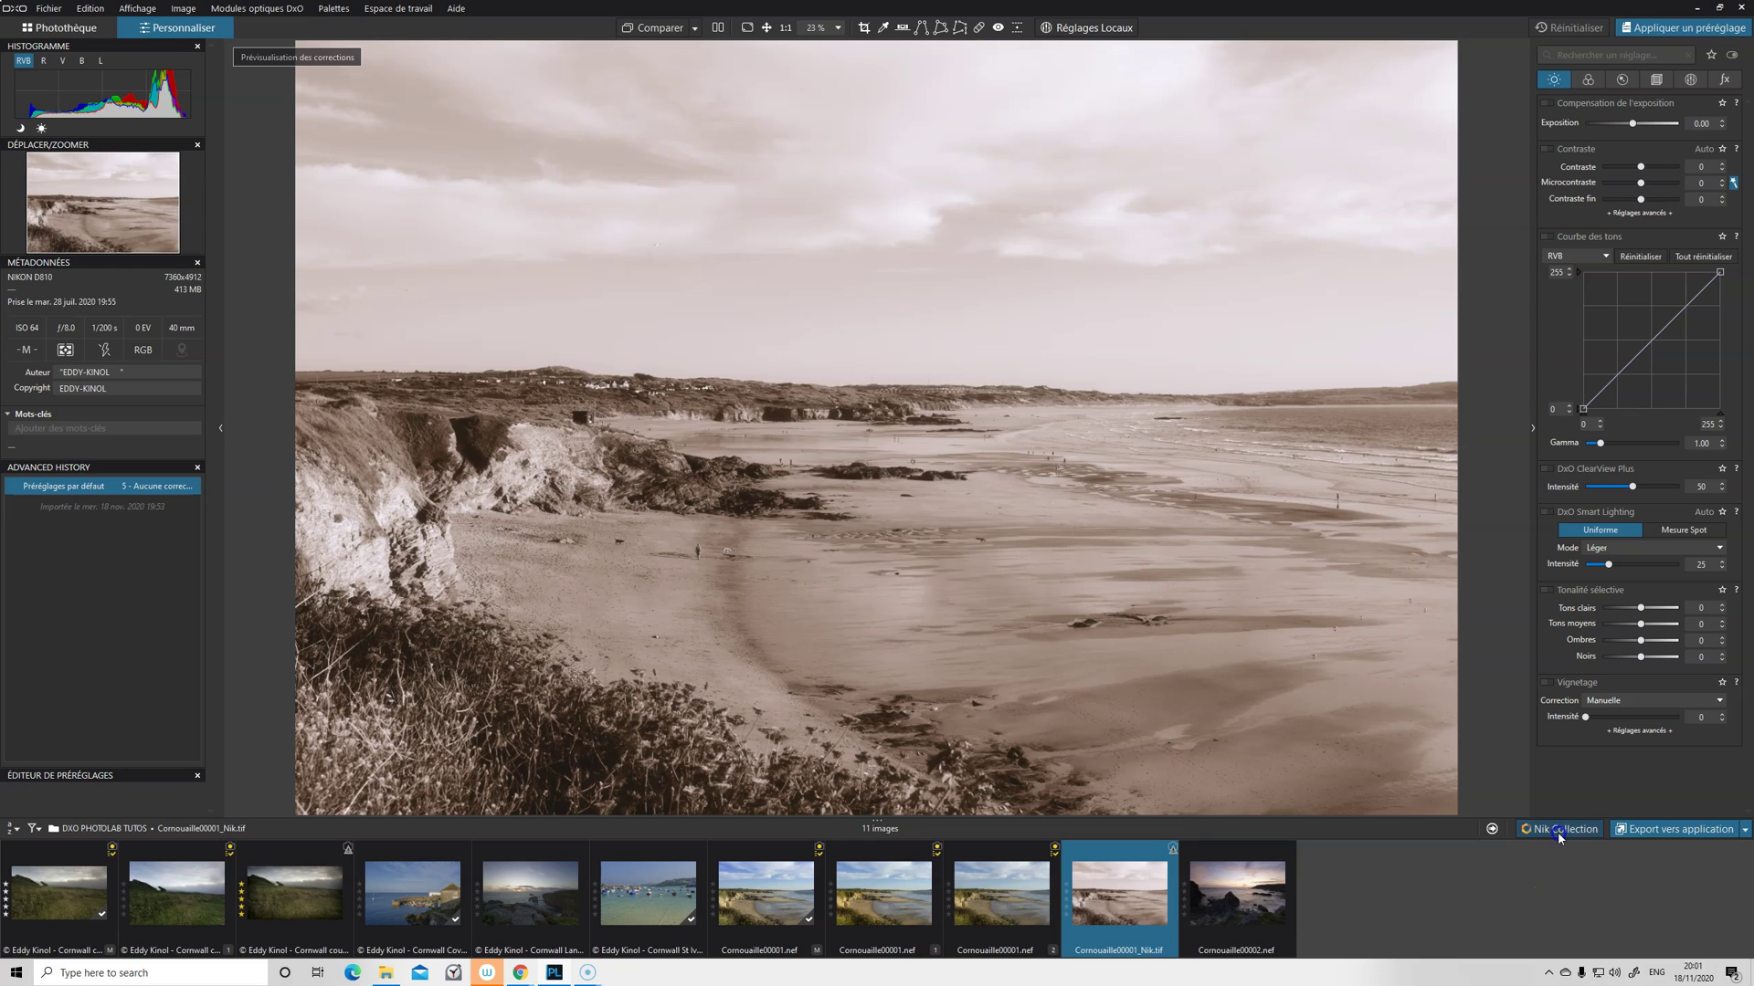
click(865, 587)
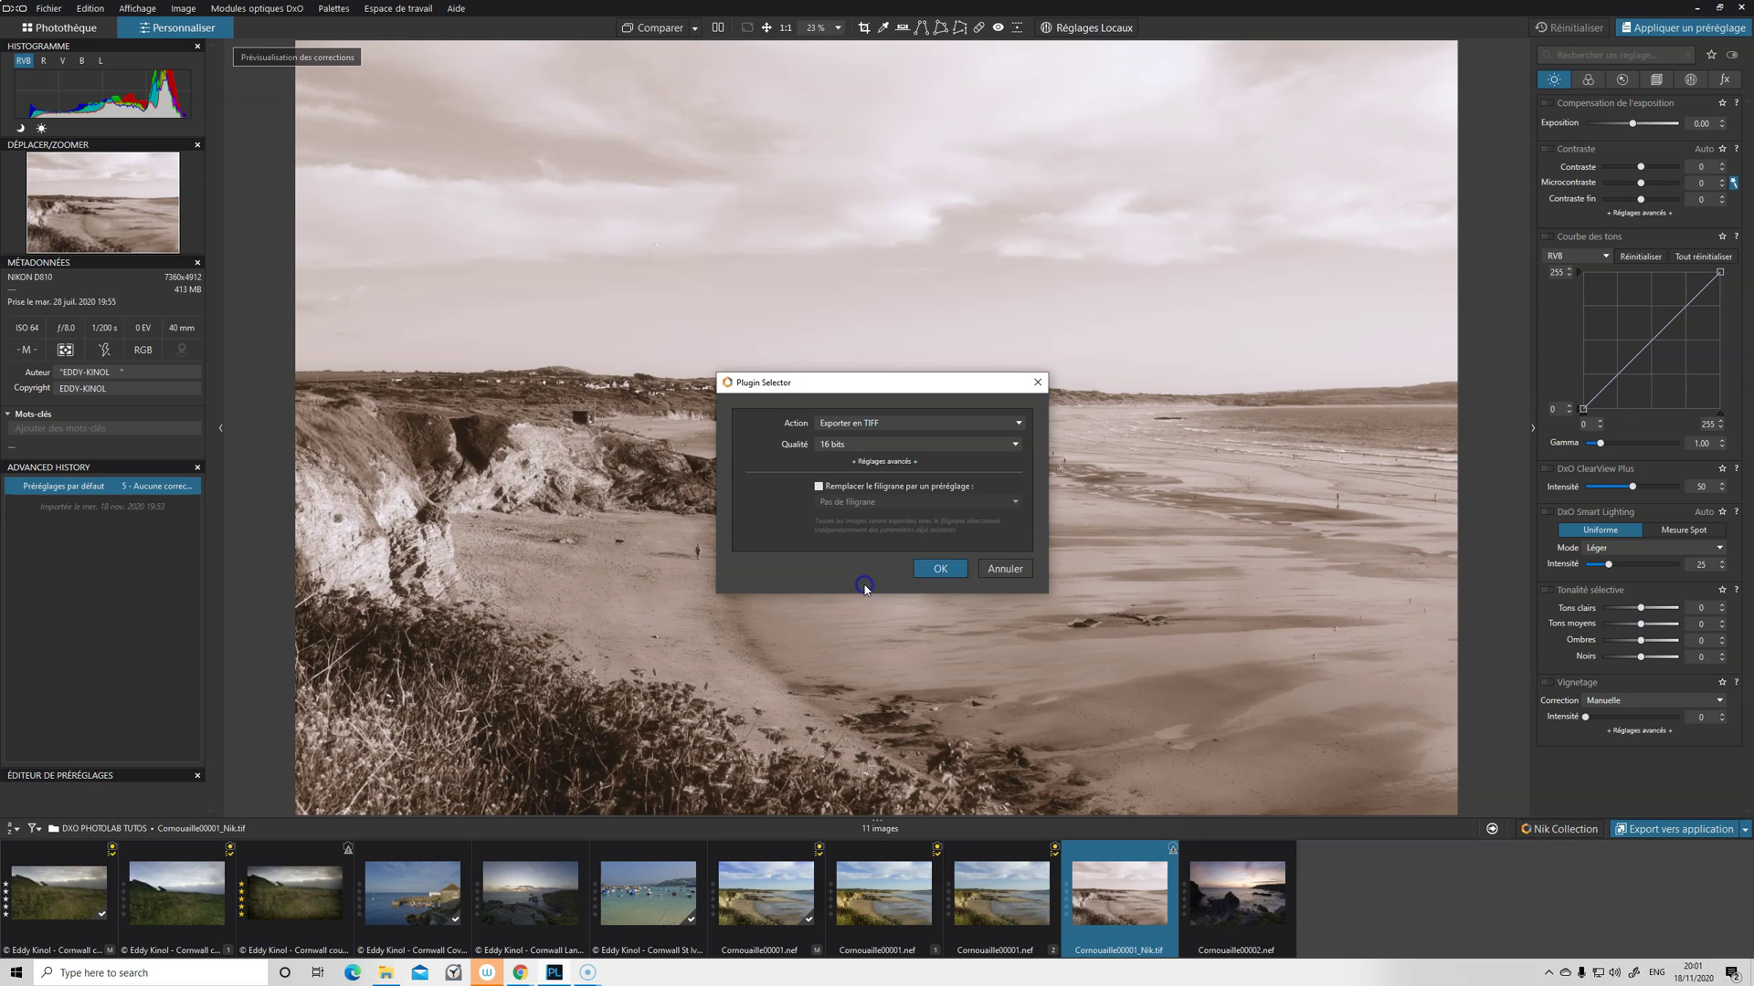
click(875, 425)
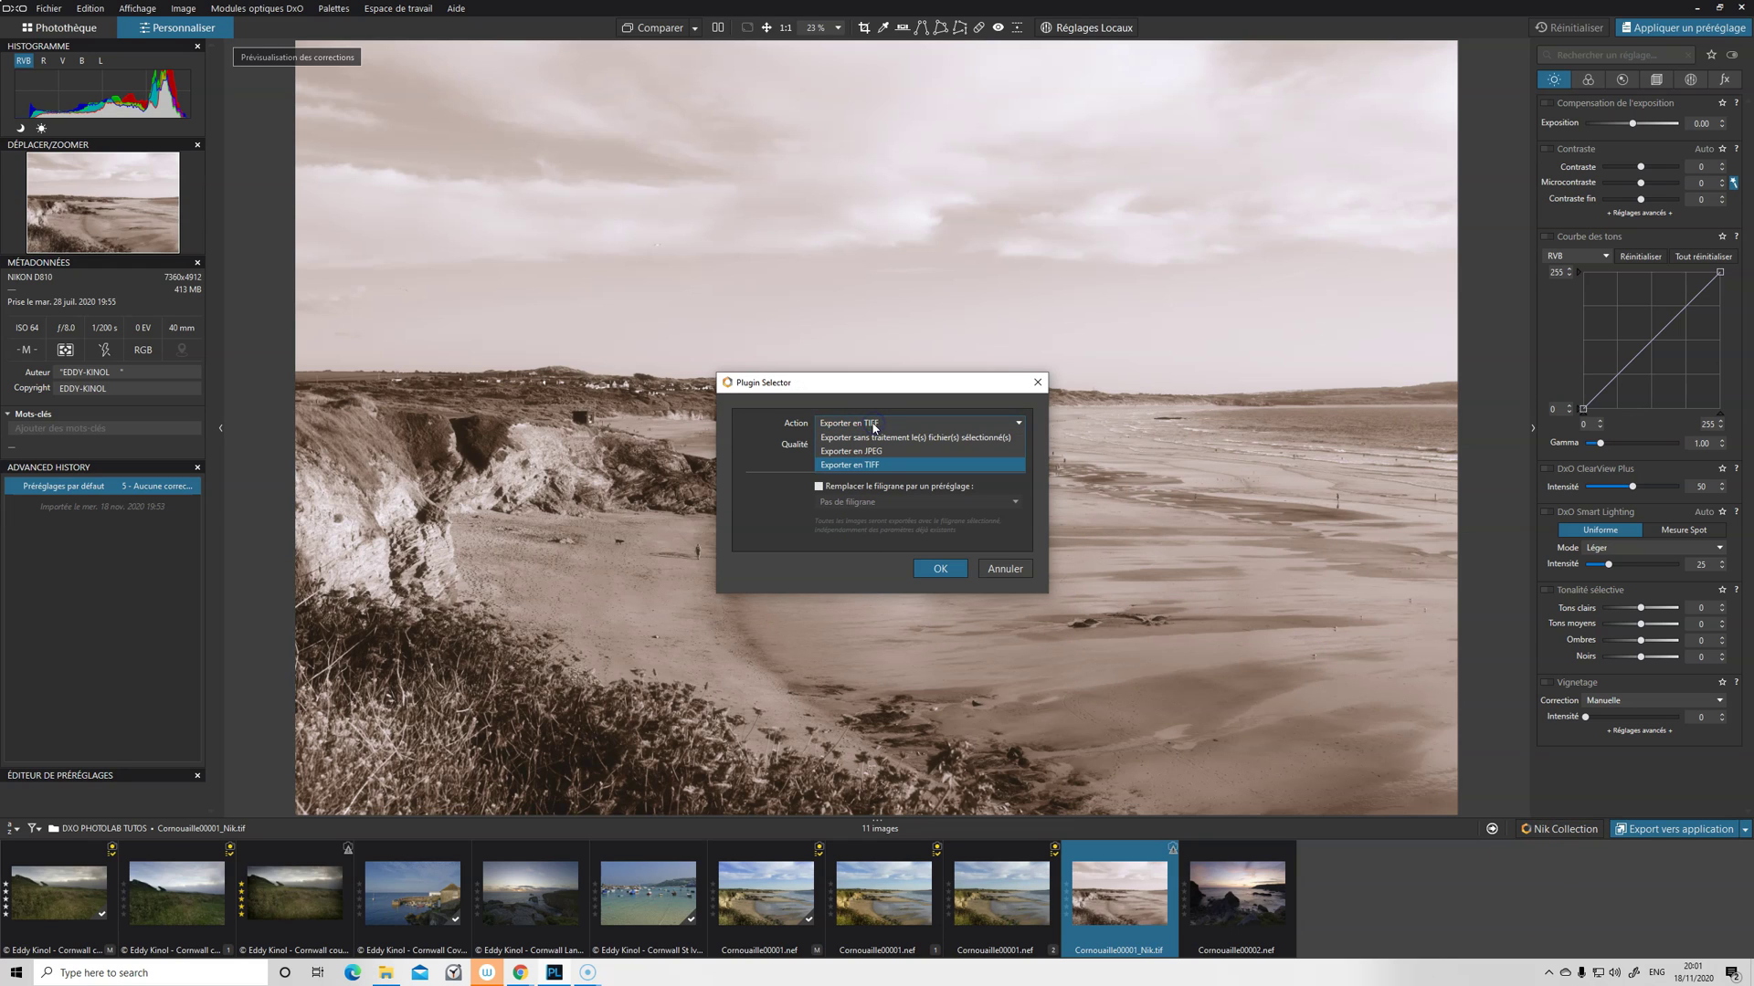
click(874, 438)
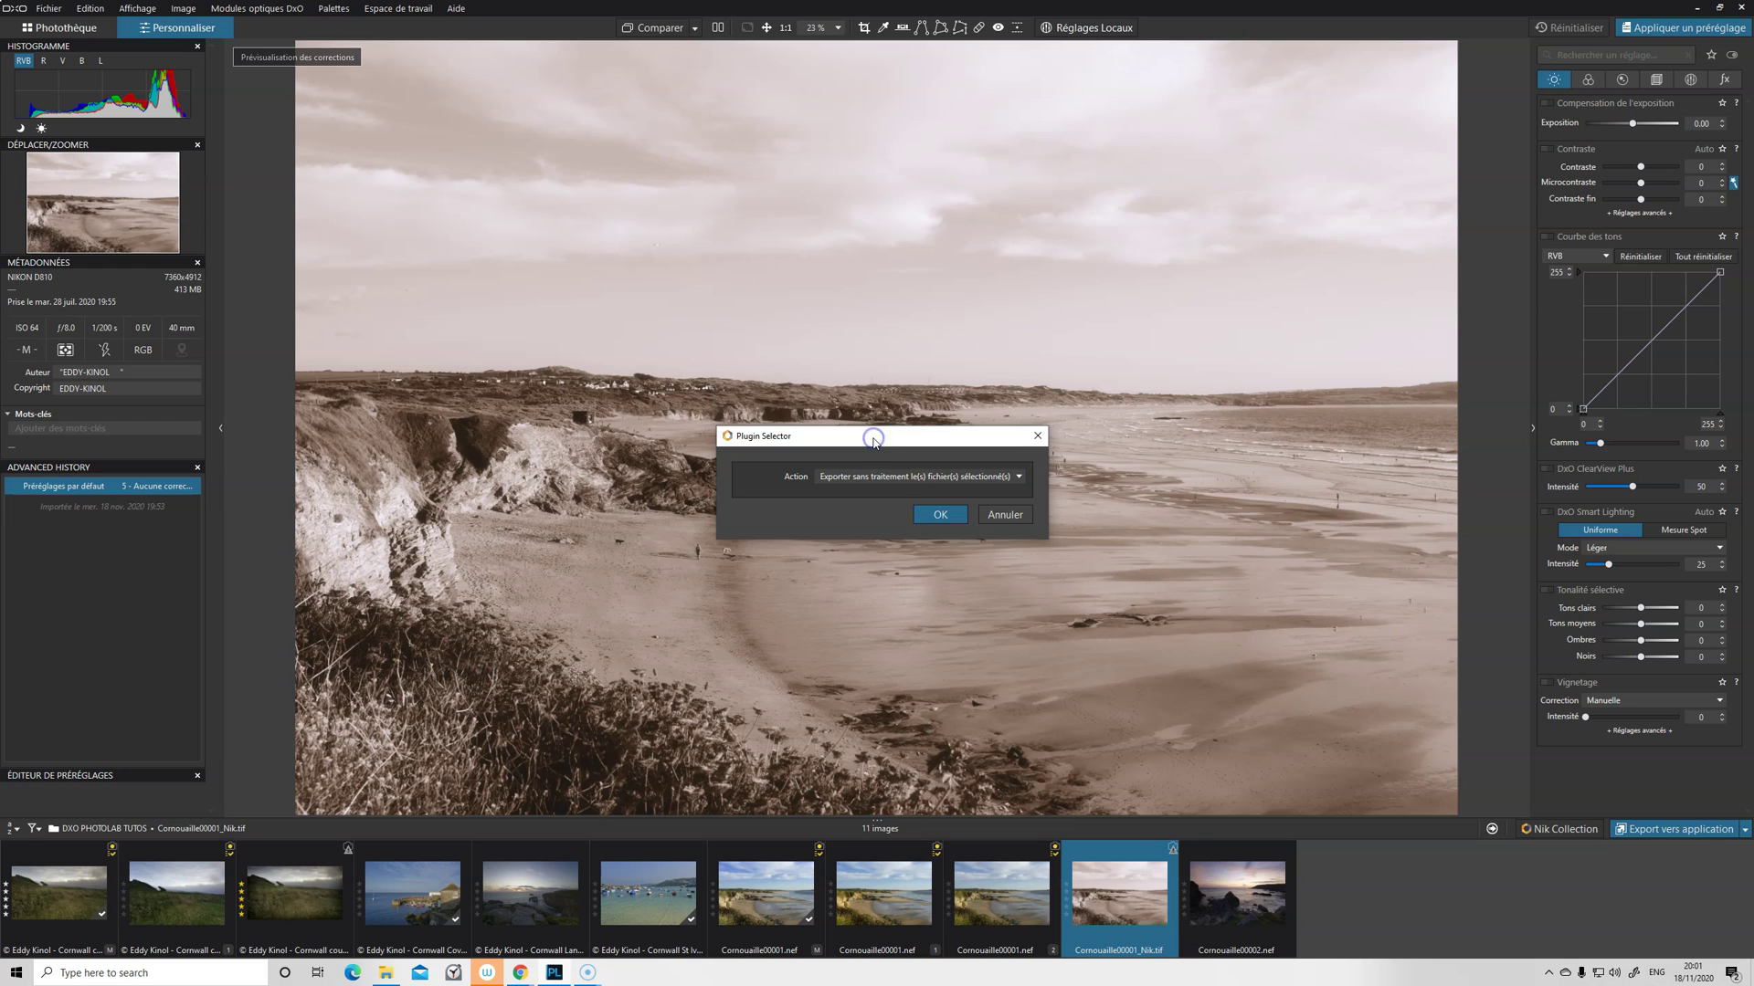
click(940, 516)
click(936, 515)
click(870, 395)
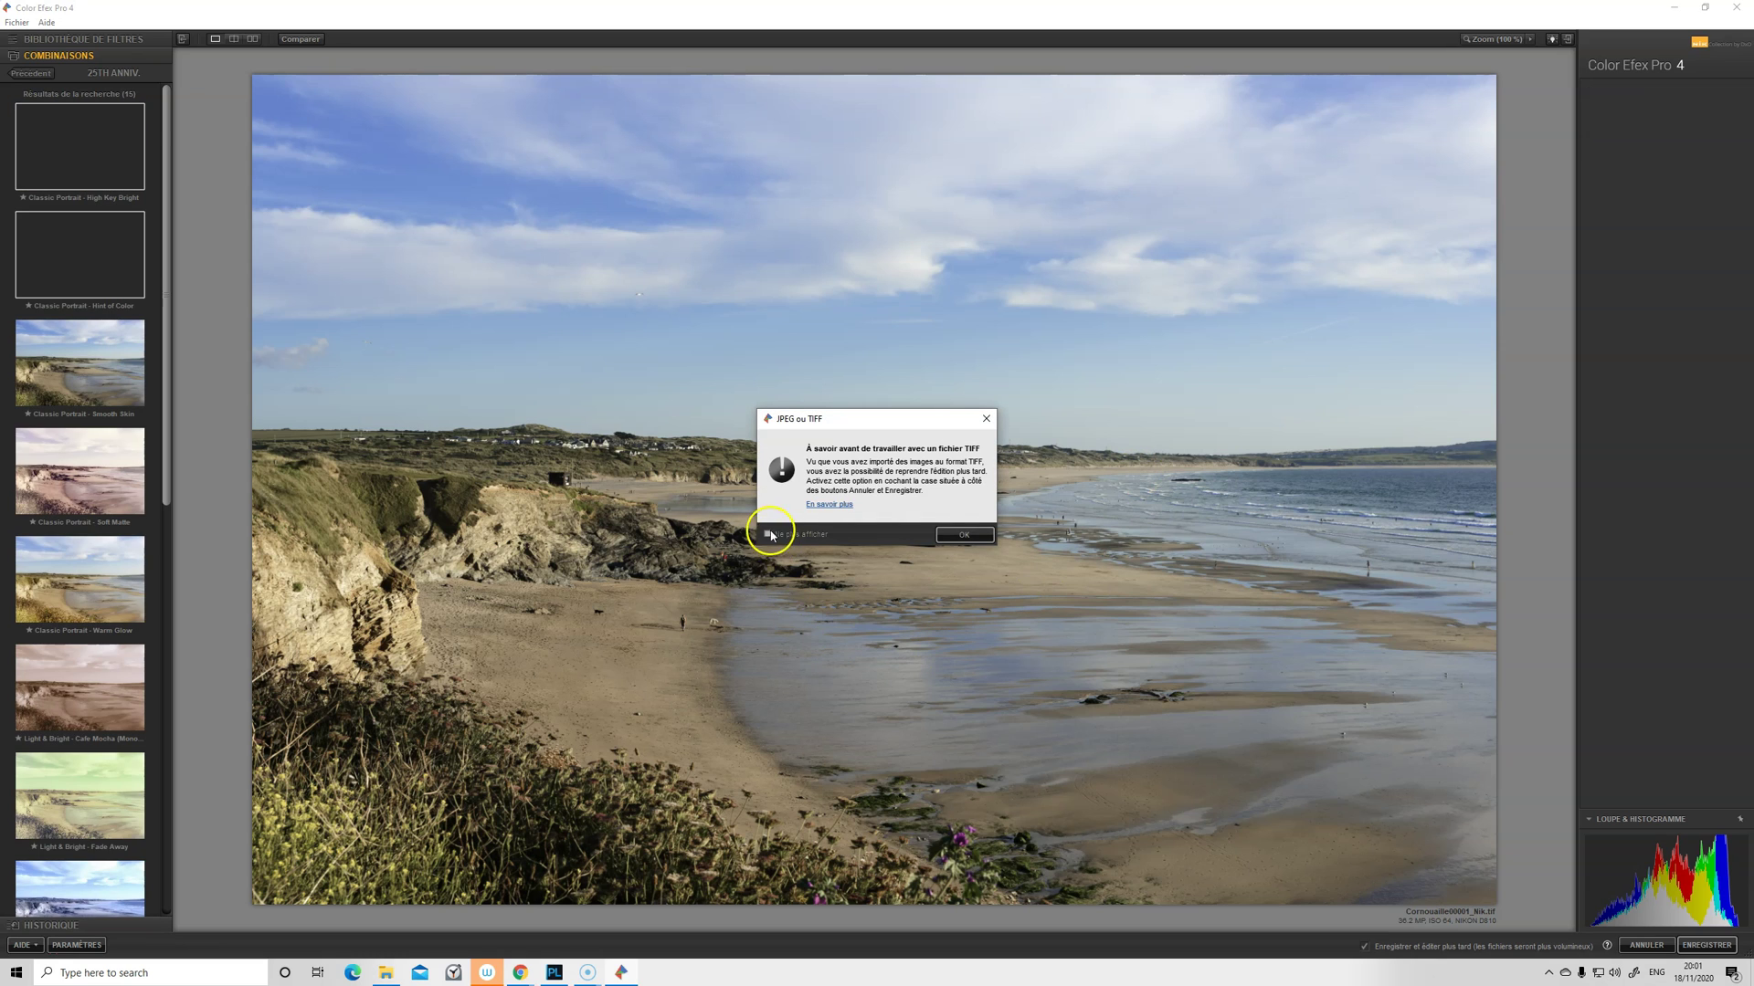
click(959, 535)
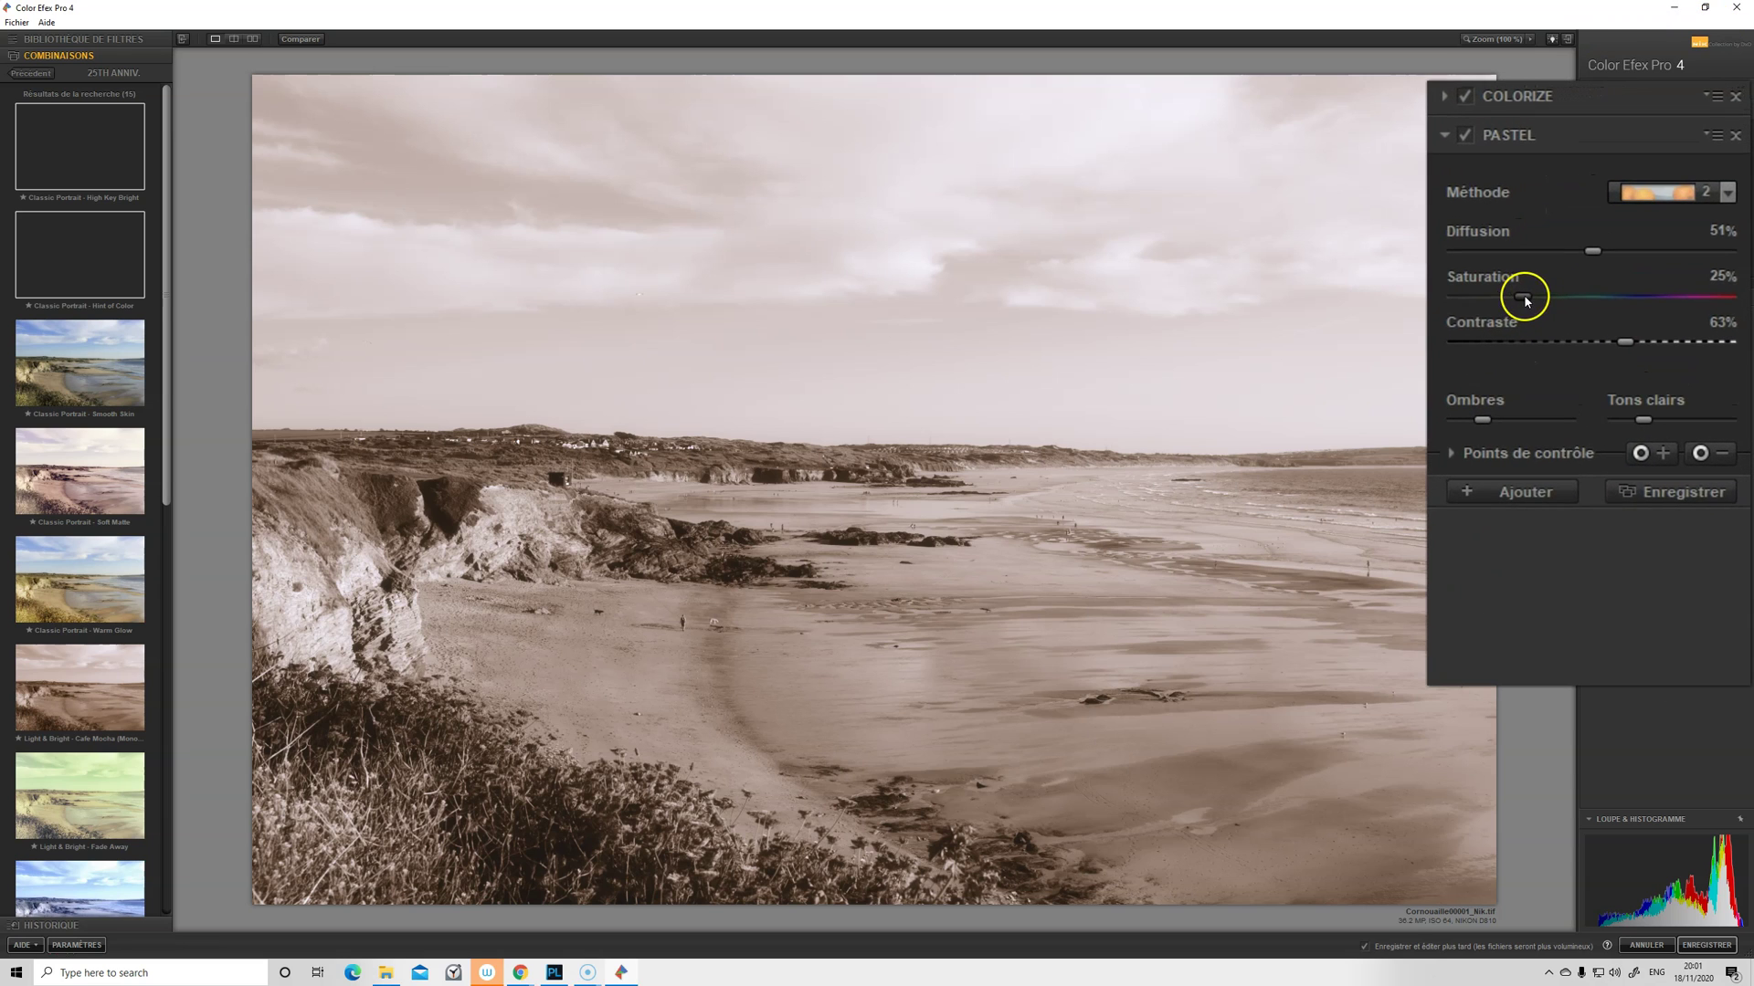
- Rework the Pastel filter to 25% diffusion, 24% saturation and 31% contrast, lowering the shadows and adjusting the highlights
drag(1588, 306, 1538, 343)
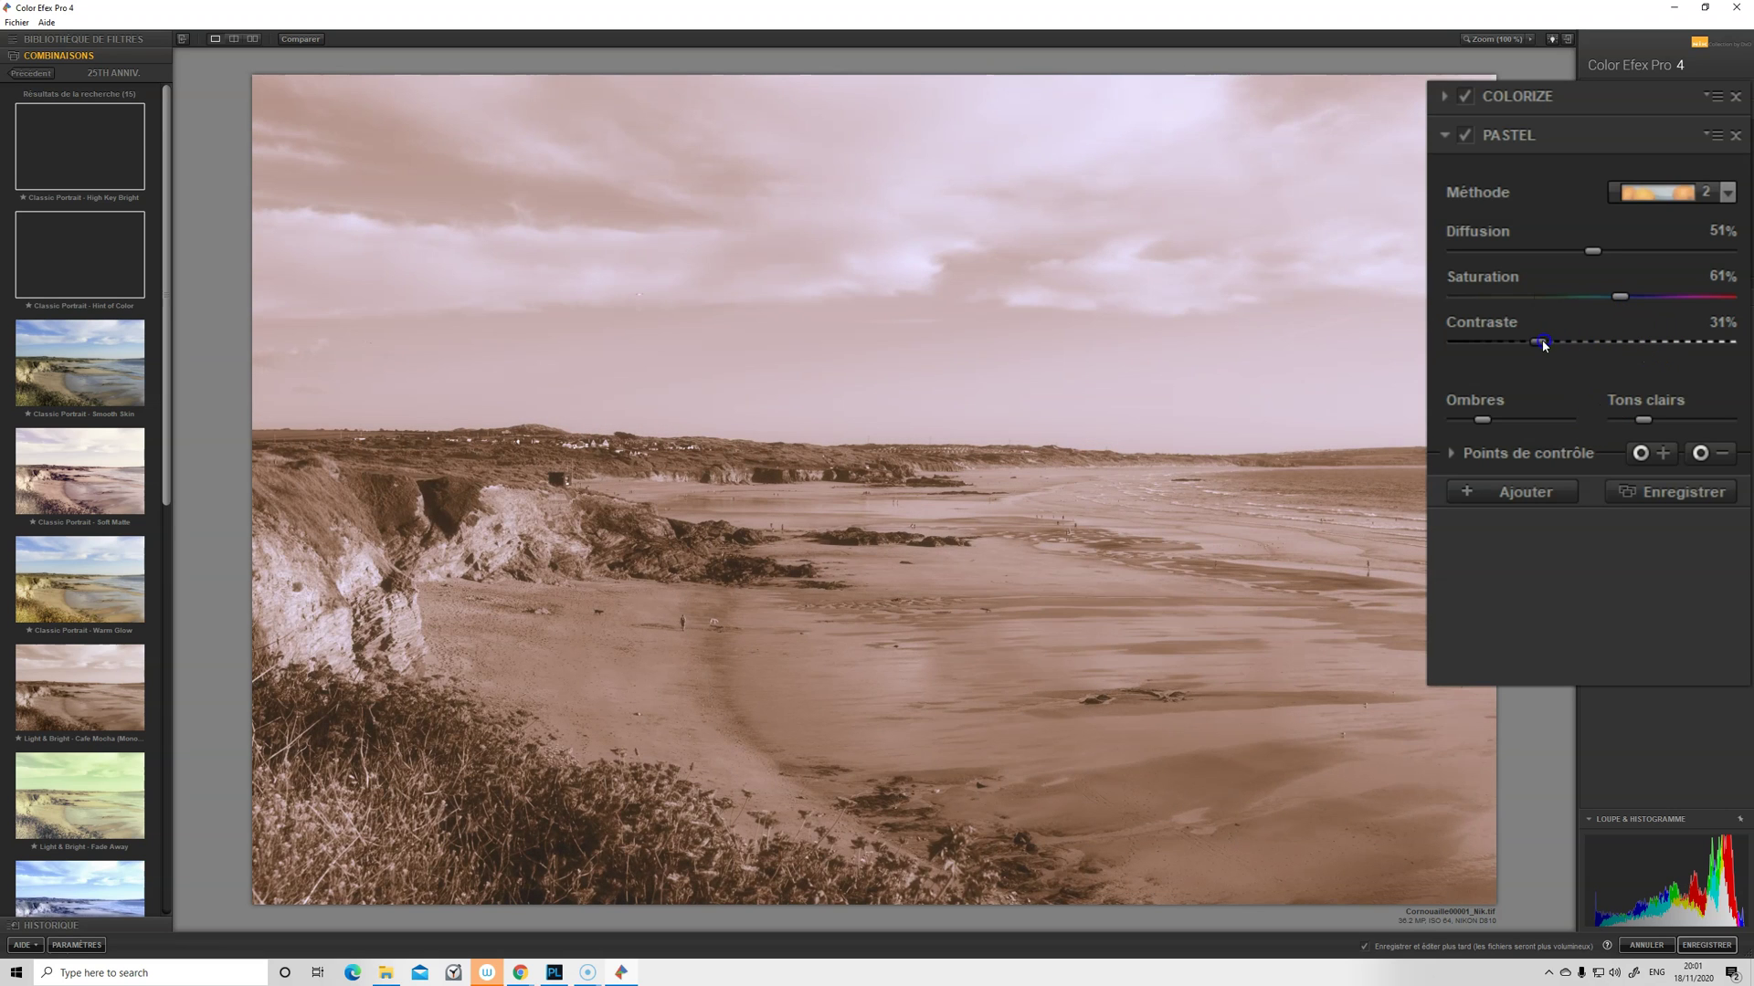
drag(1492, 406, 1450, 413)
drag(1643, 419, 1630, 420)
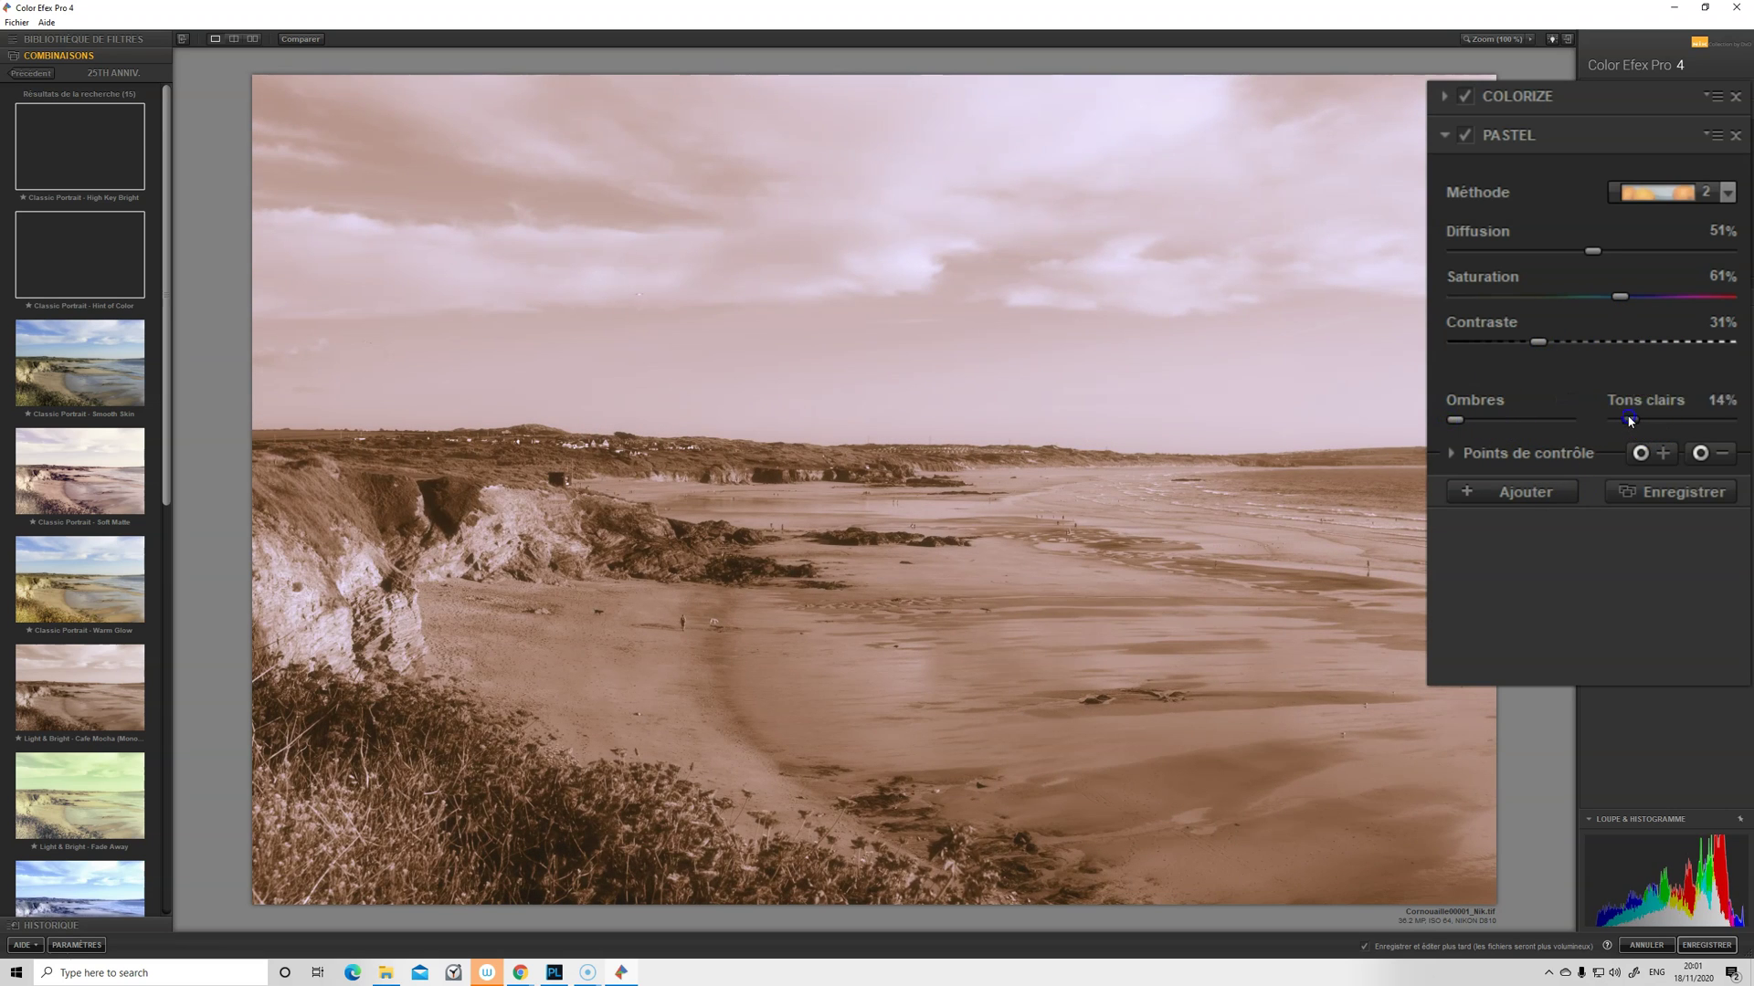
drag(1591, 250, 1517, 255)
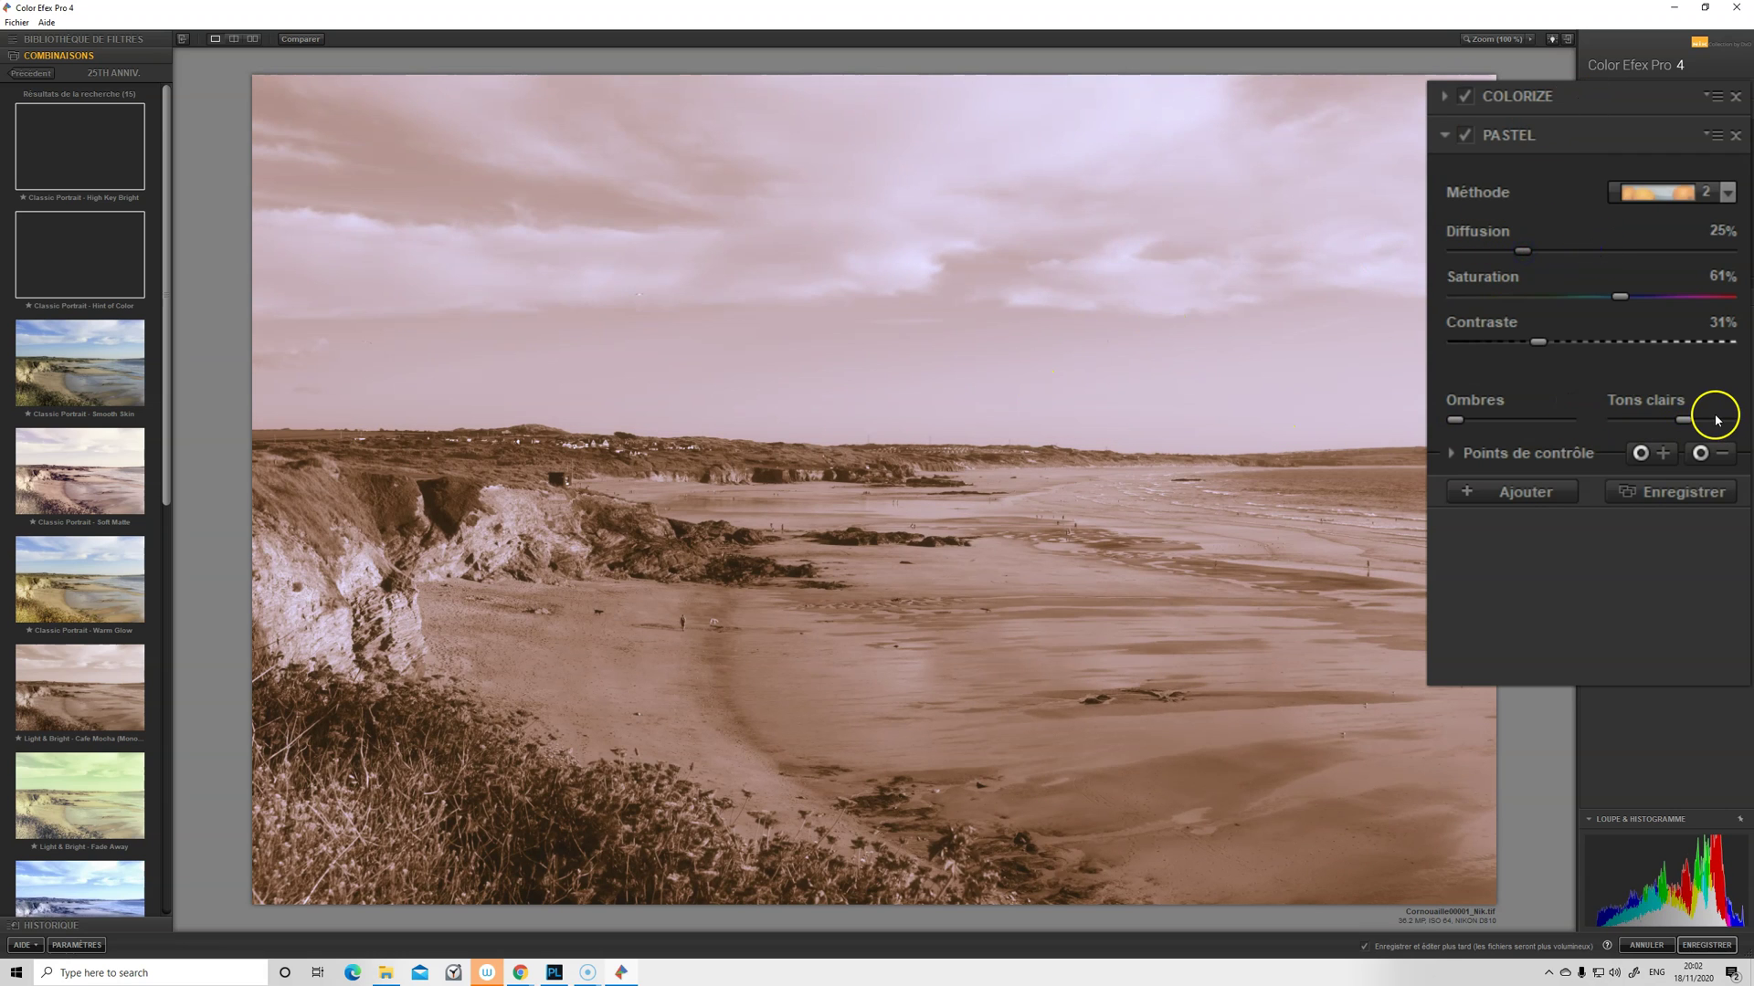
drag(1620, 296, 1519, 294)
- Switch the Pastel filter to method 3, fine-tune its saturation to about 31% and contrast to about 22%, and save the image
click(1727, 190)
click(1679, 259)
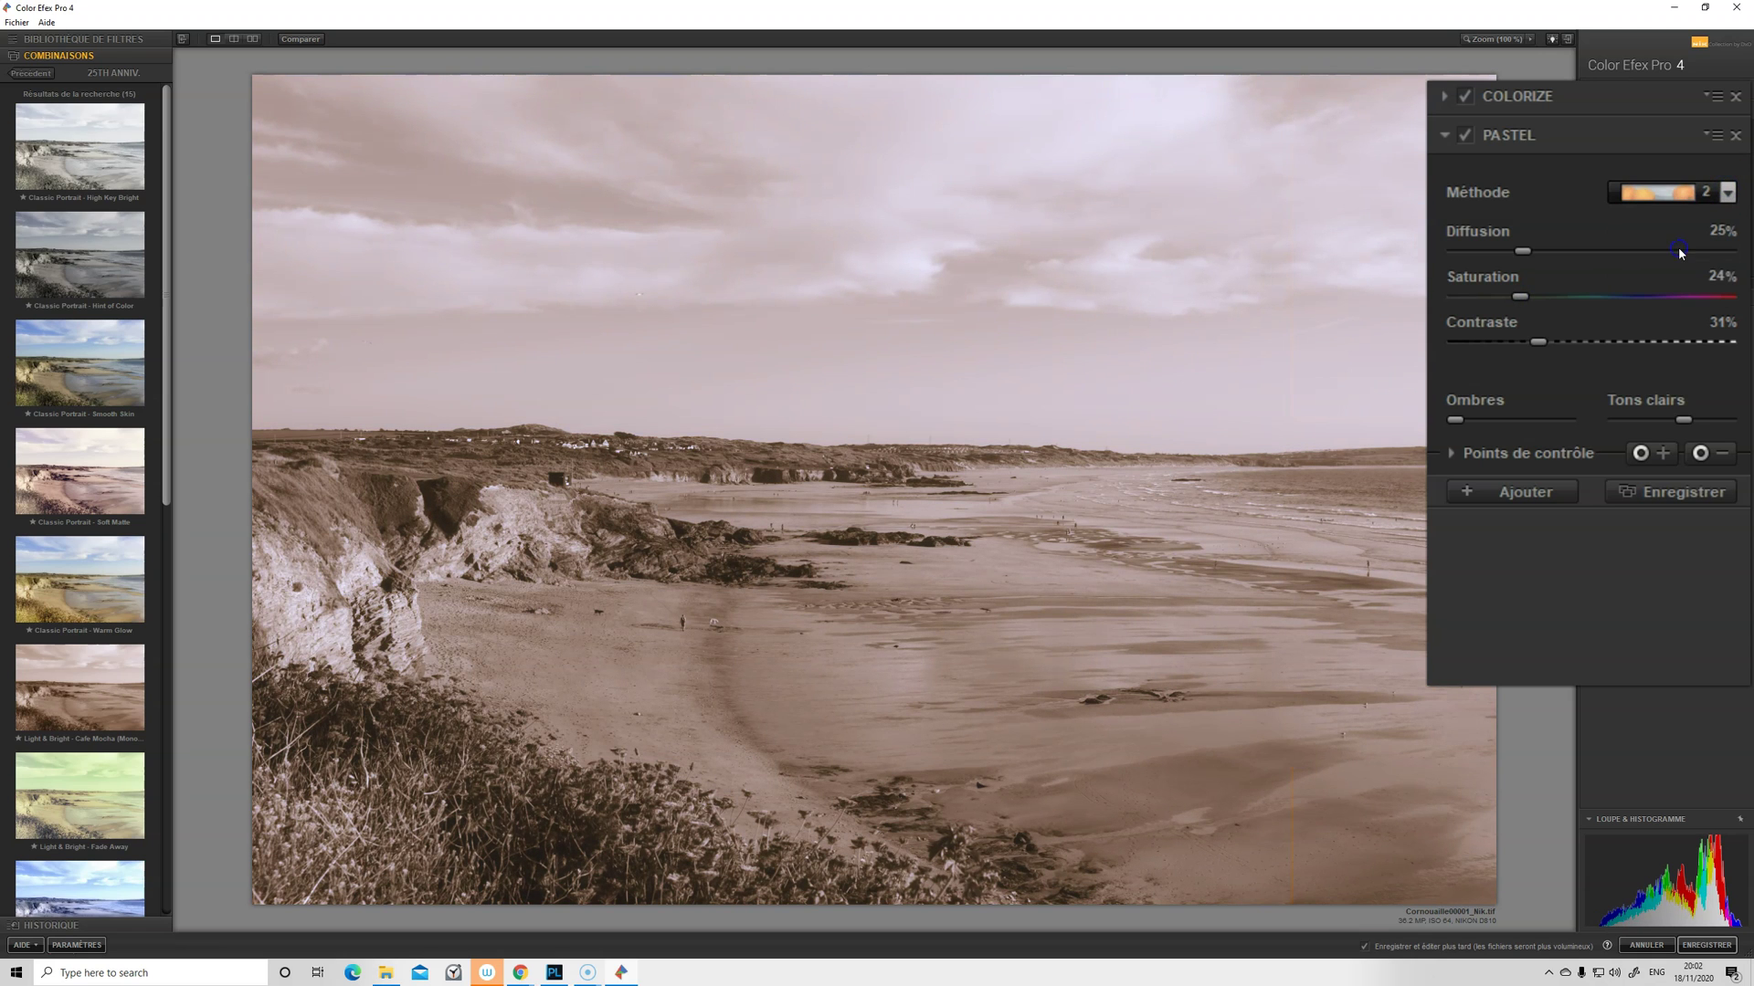
click(1726, 194)
click(1671, 273)
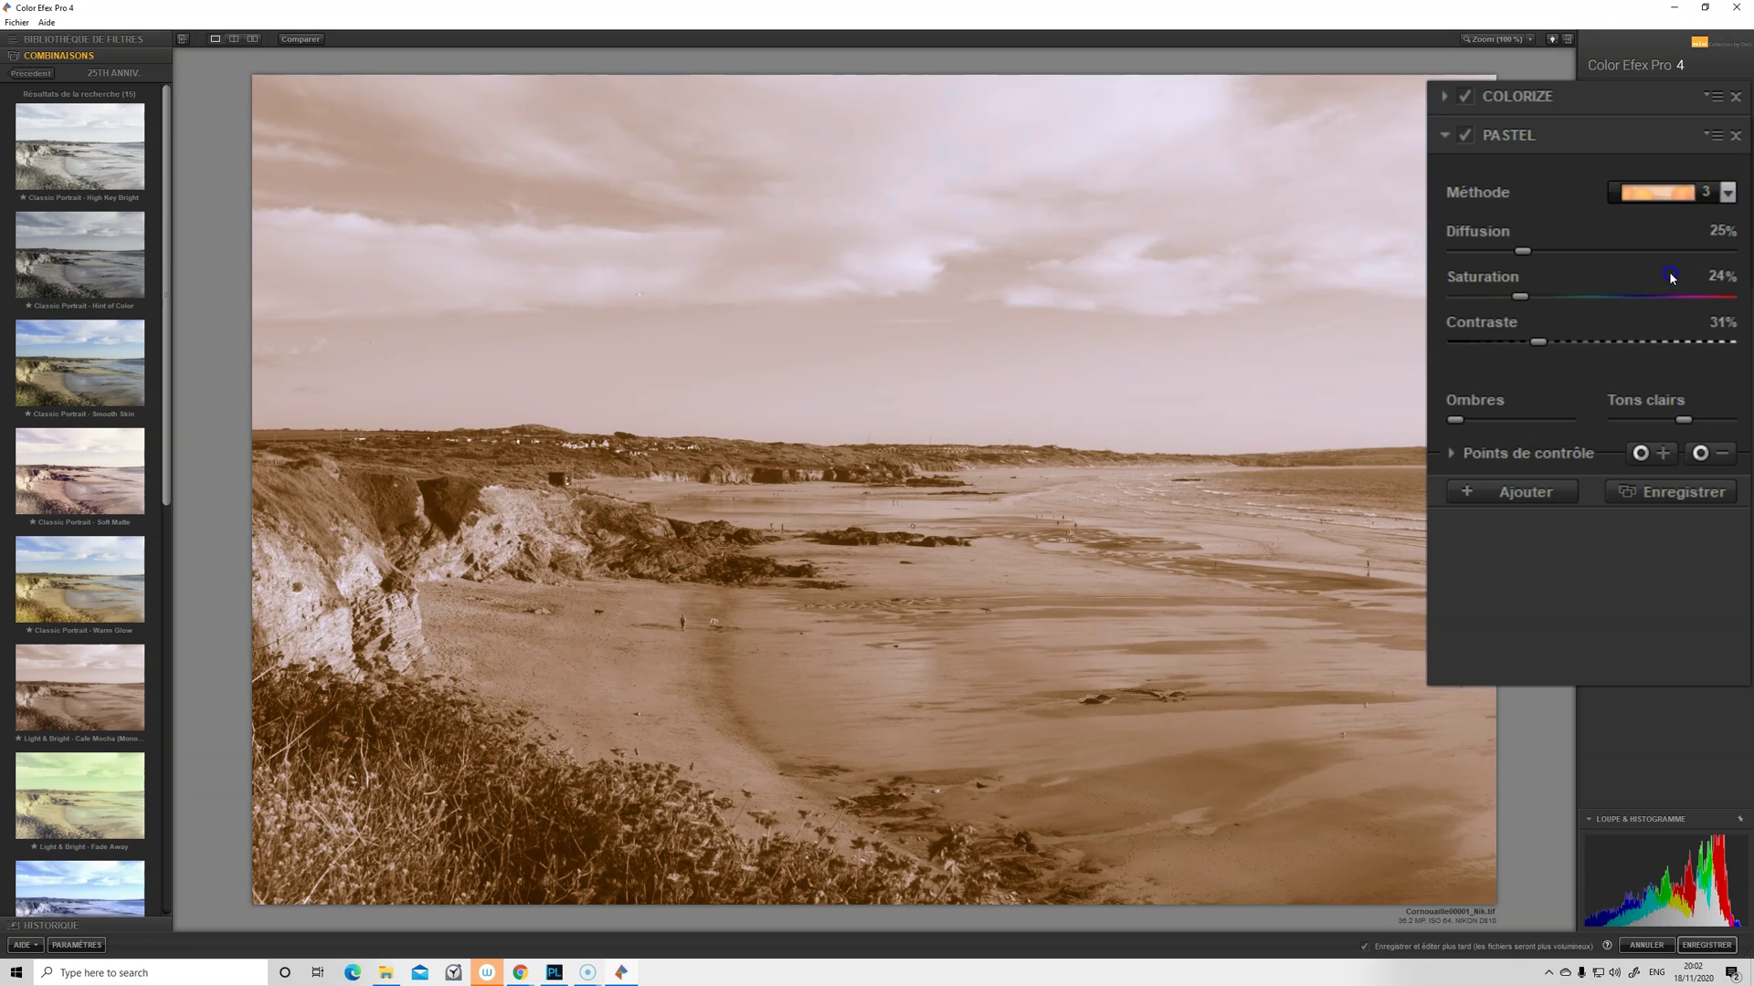
drag(1519, 295, 1515, 334)
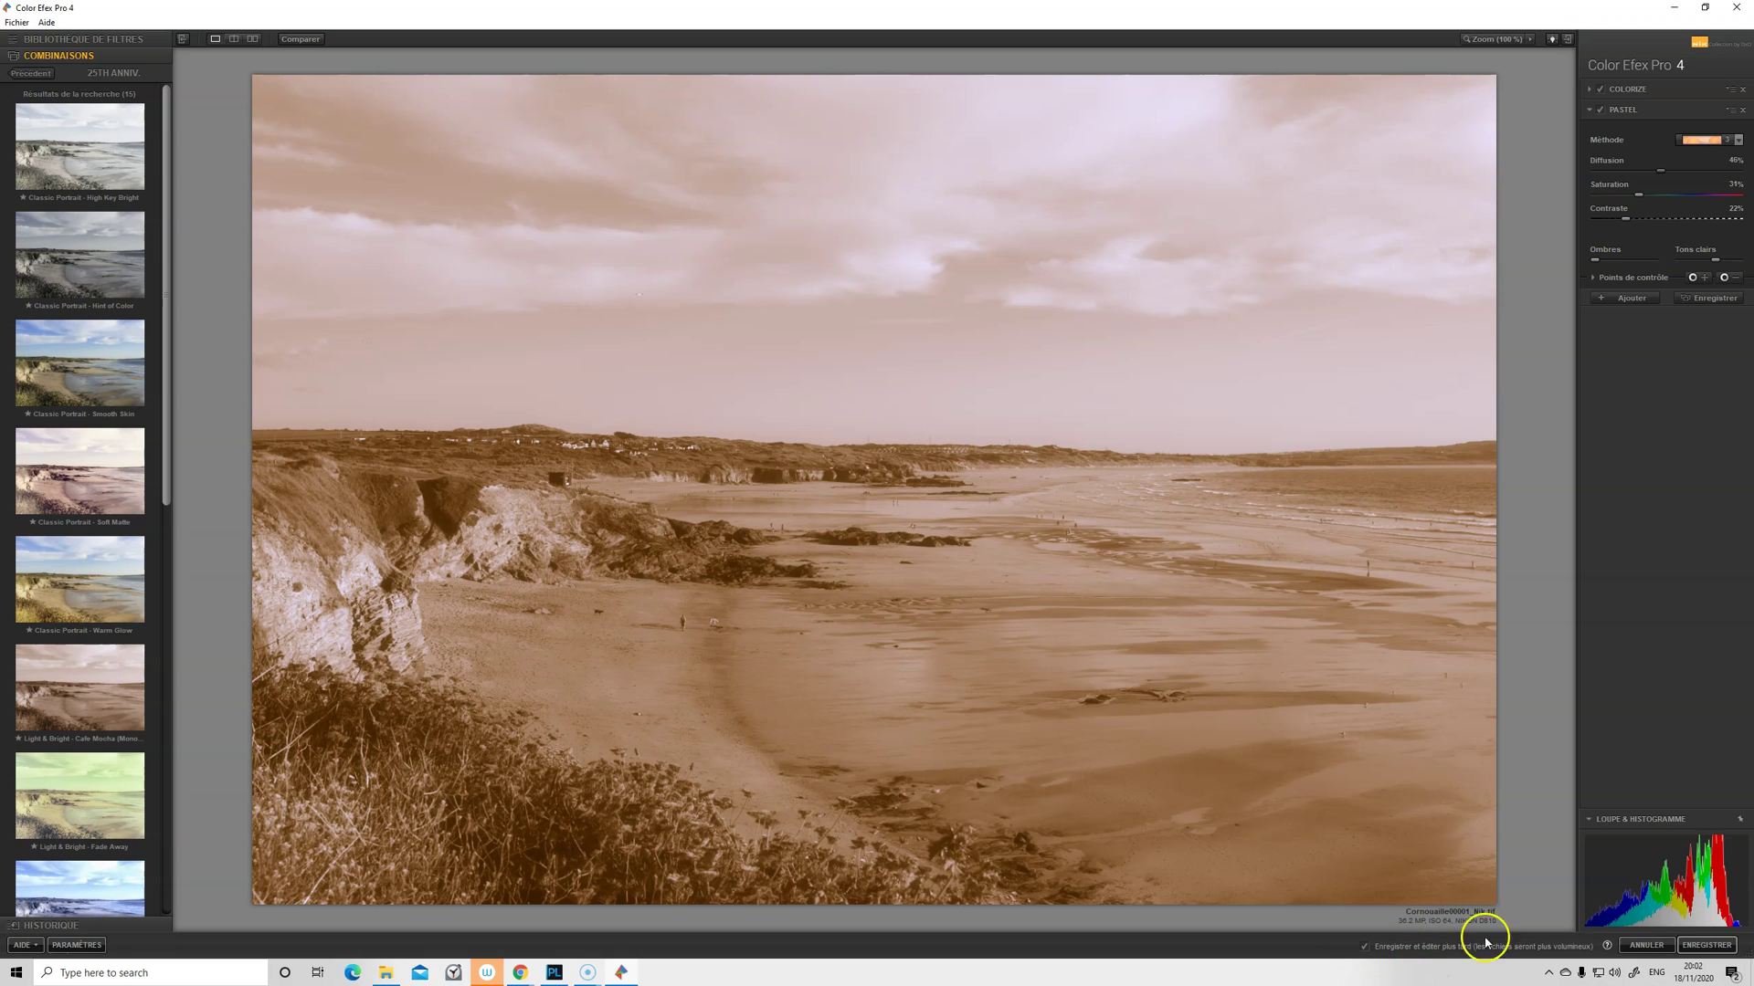
click(1713, 950)
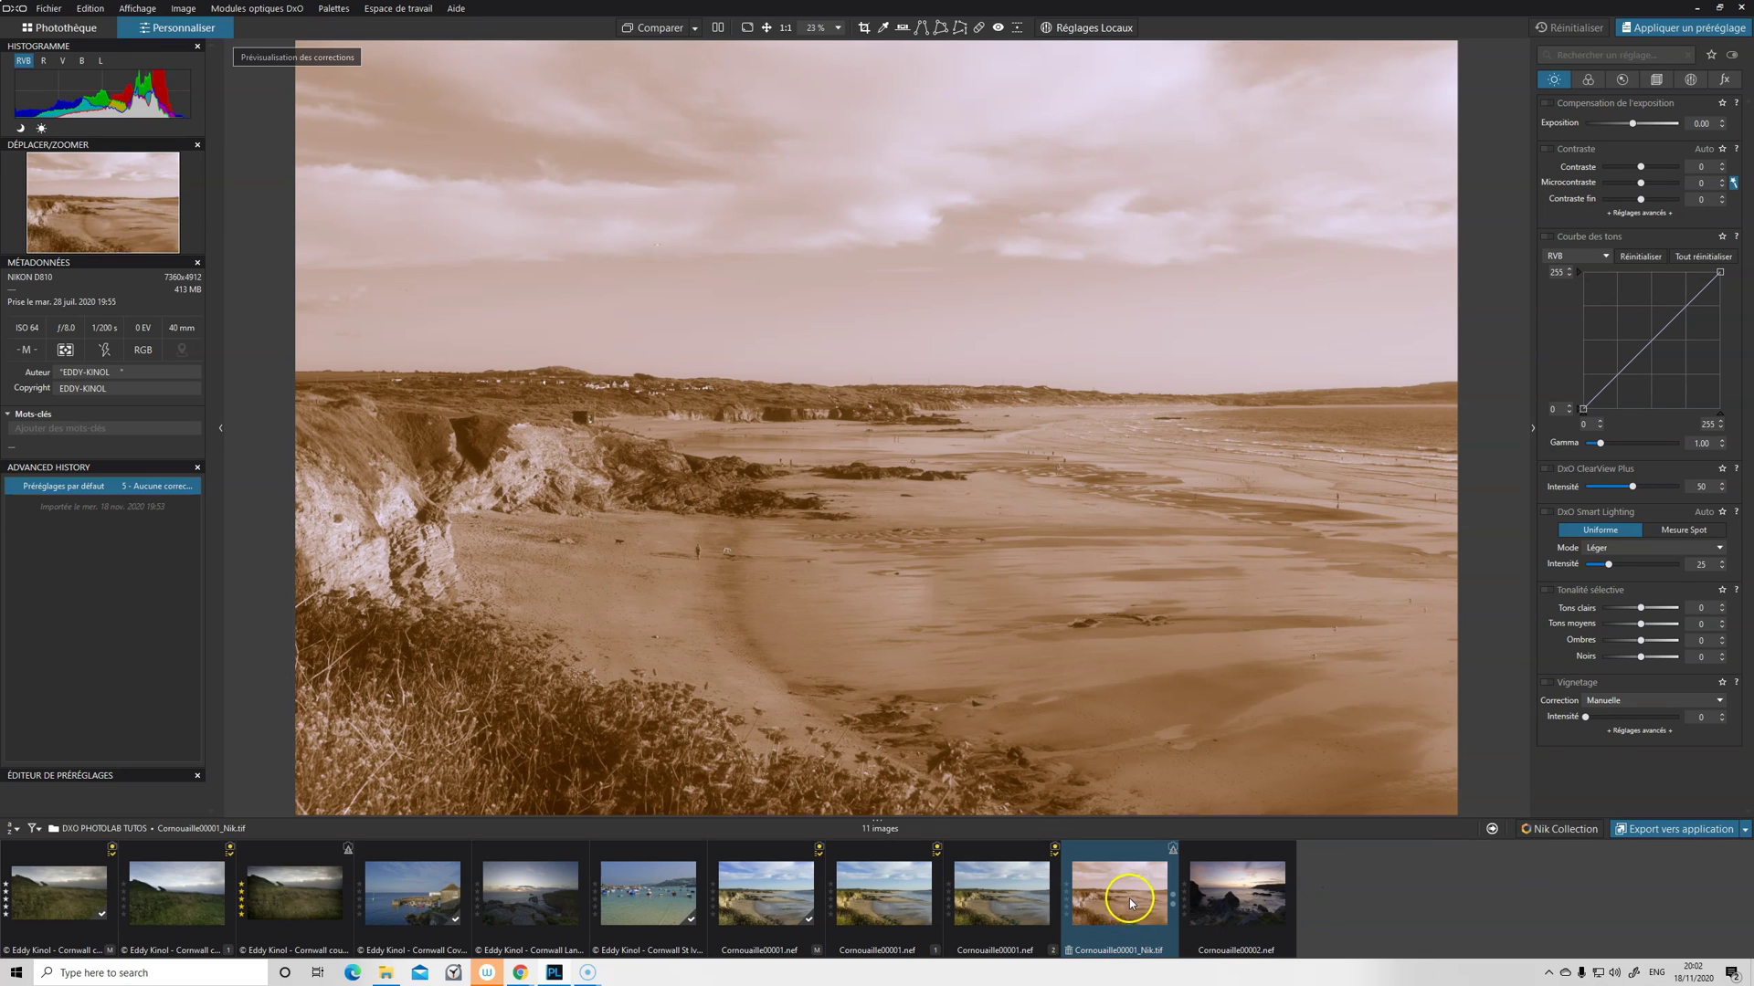
- Send the saved Cornouaille00001_Nik.tif from DxO PhotoLab to Color Efex Pro 4 again, keeping the unprocessed export action
ctrl+click(1204, 946)
click(1110, 923)
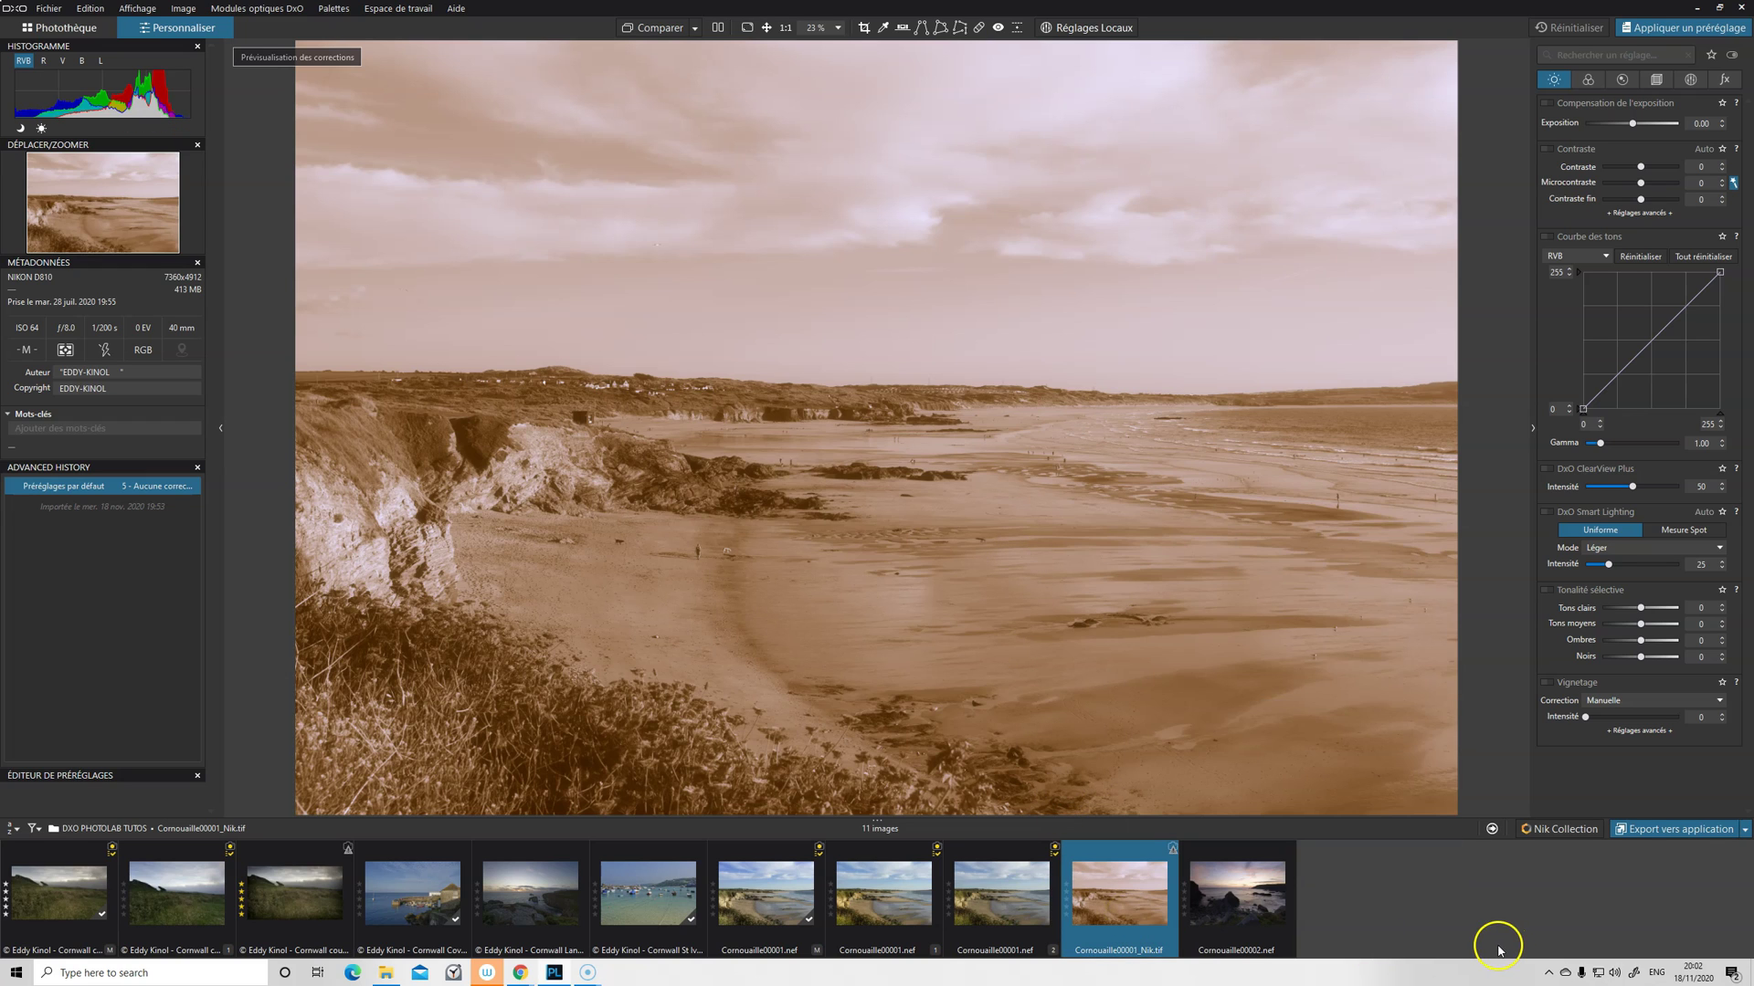
click(1561, 839)
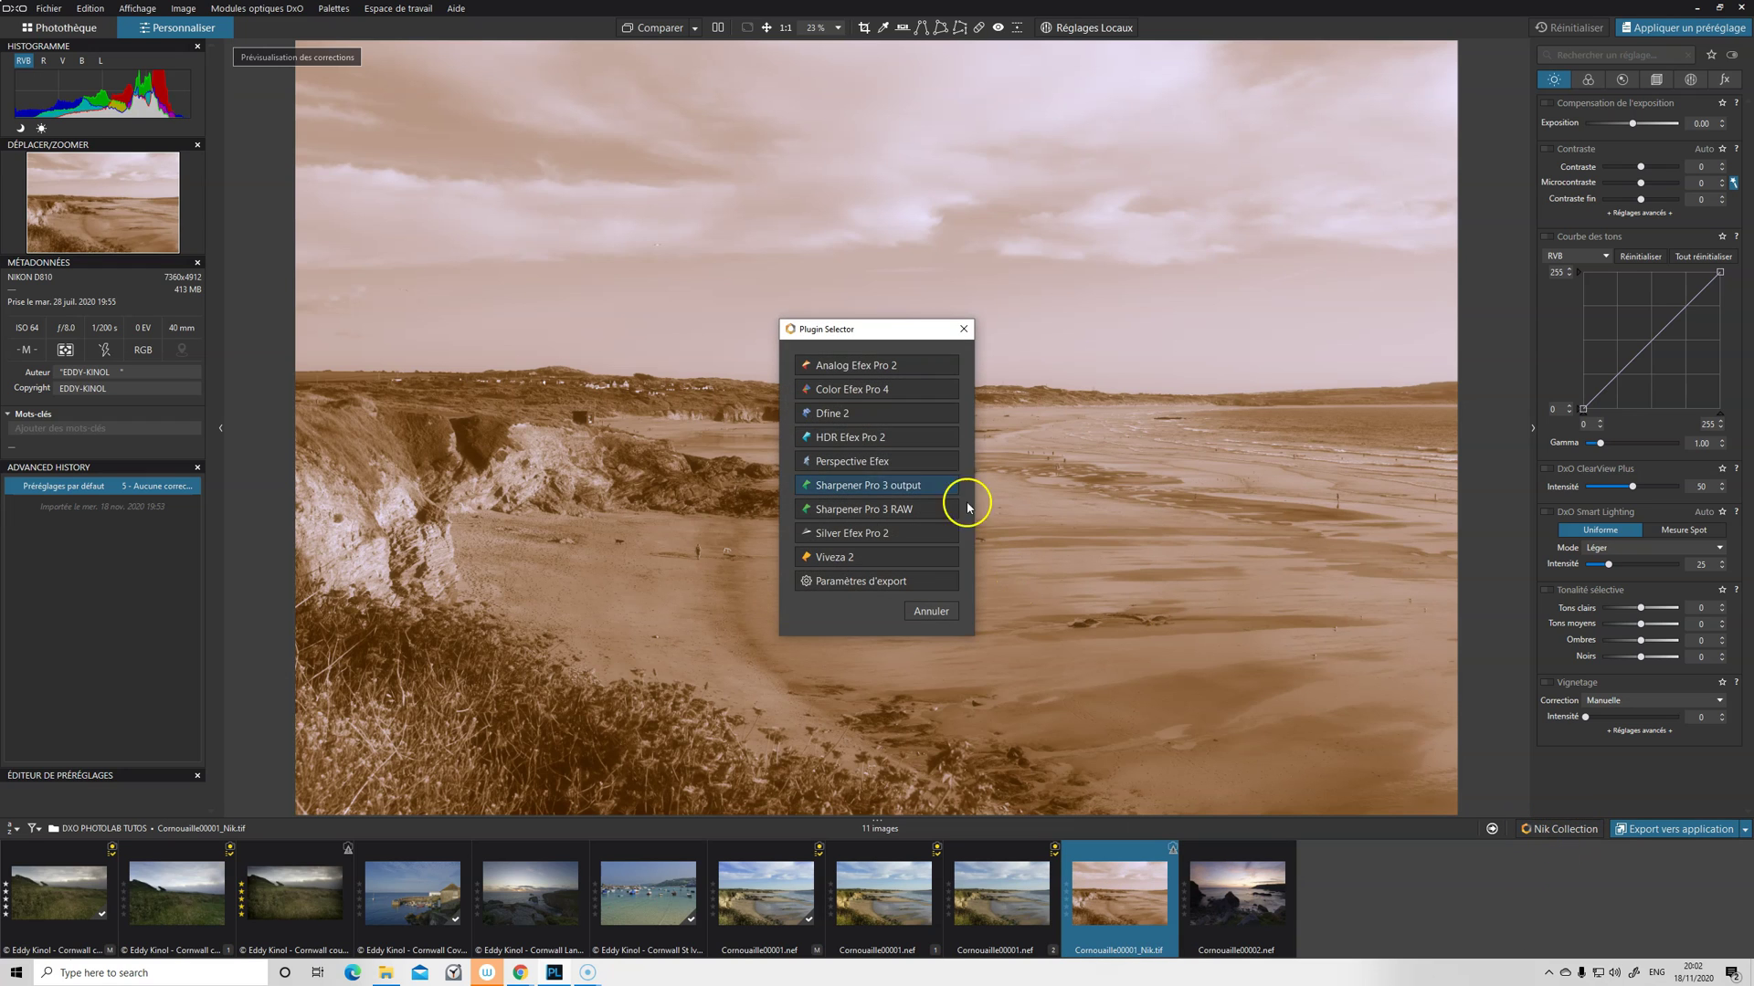
click(856, 579)
click(783, 479)
click(743, 481)
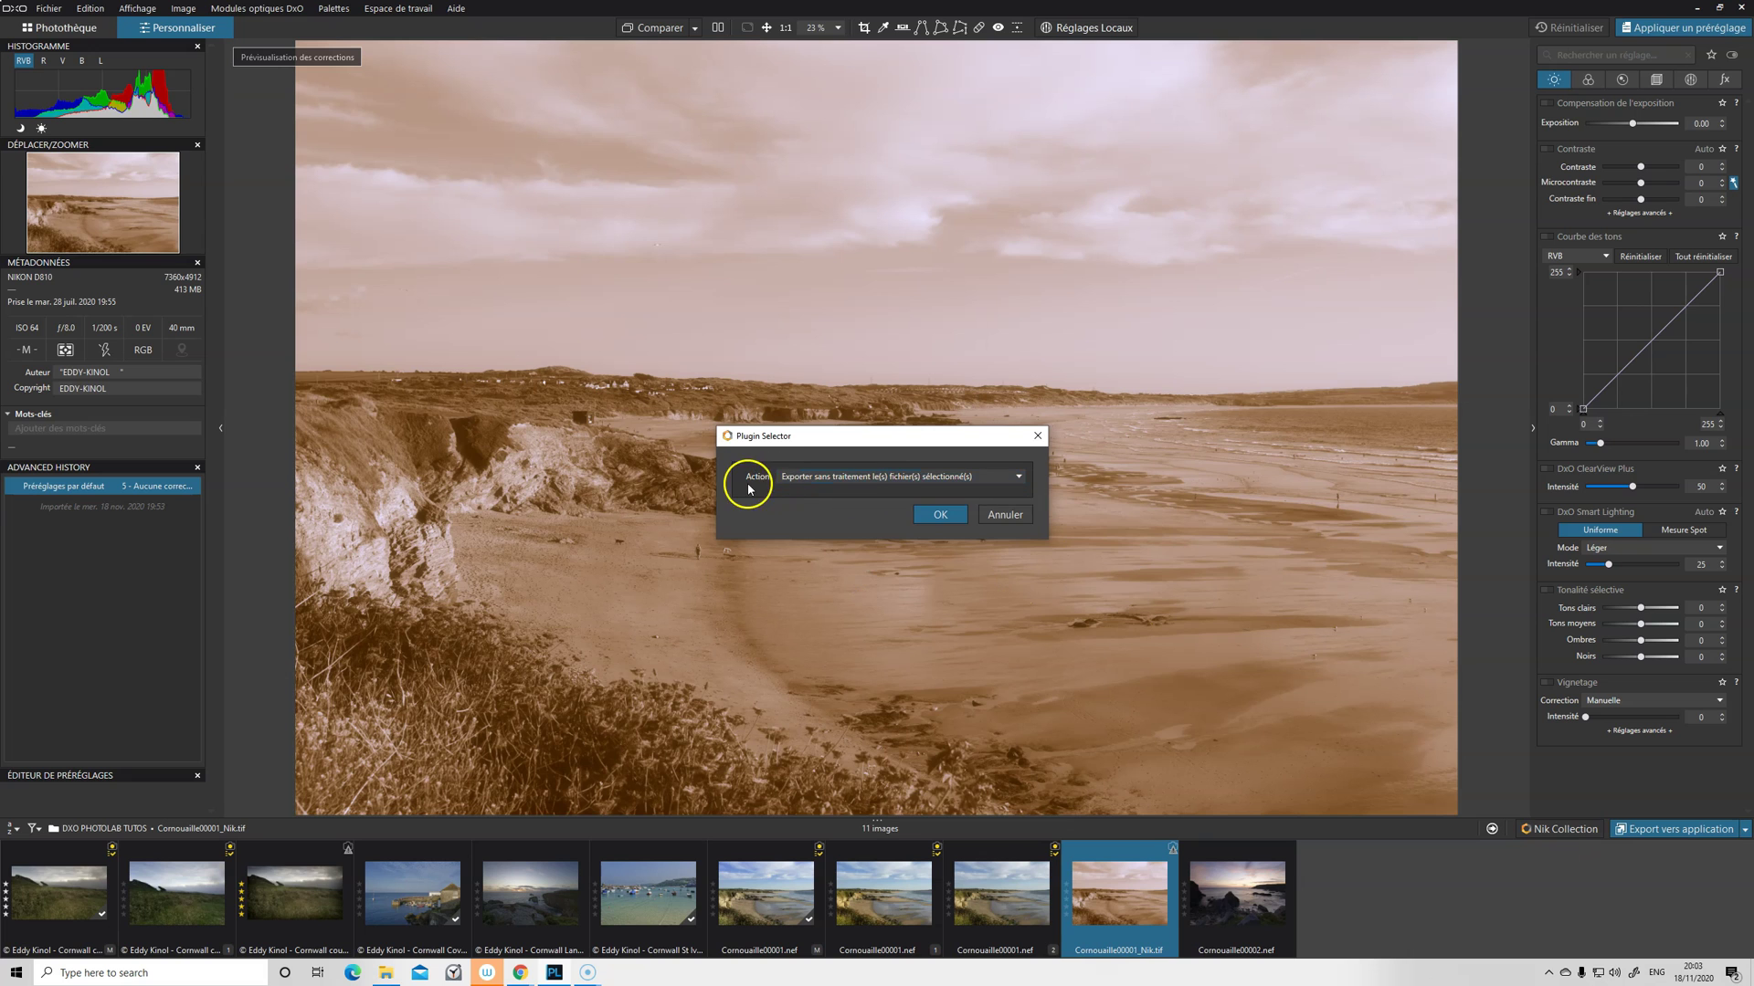
click(938, 513)
click(879, 404)
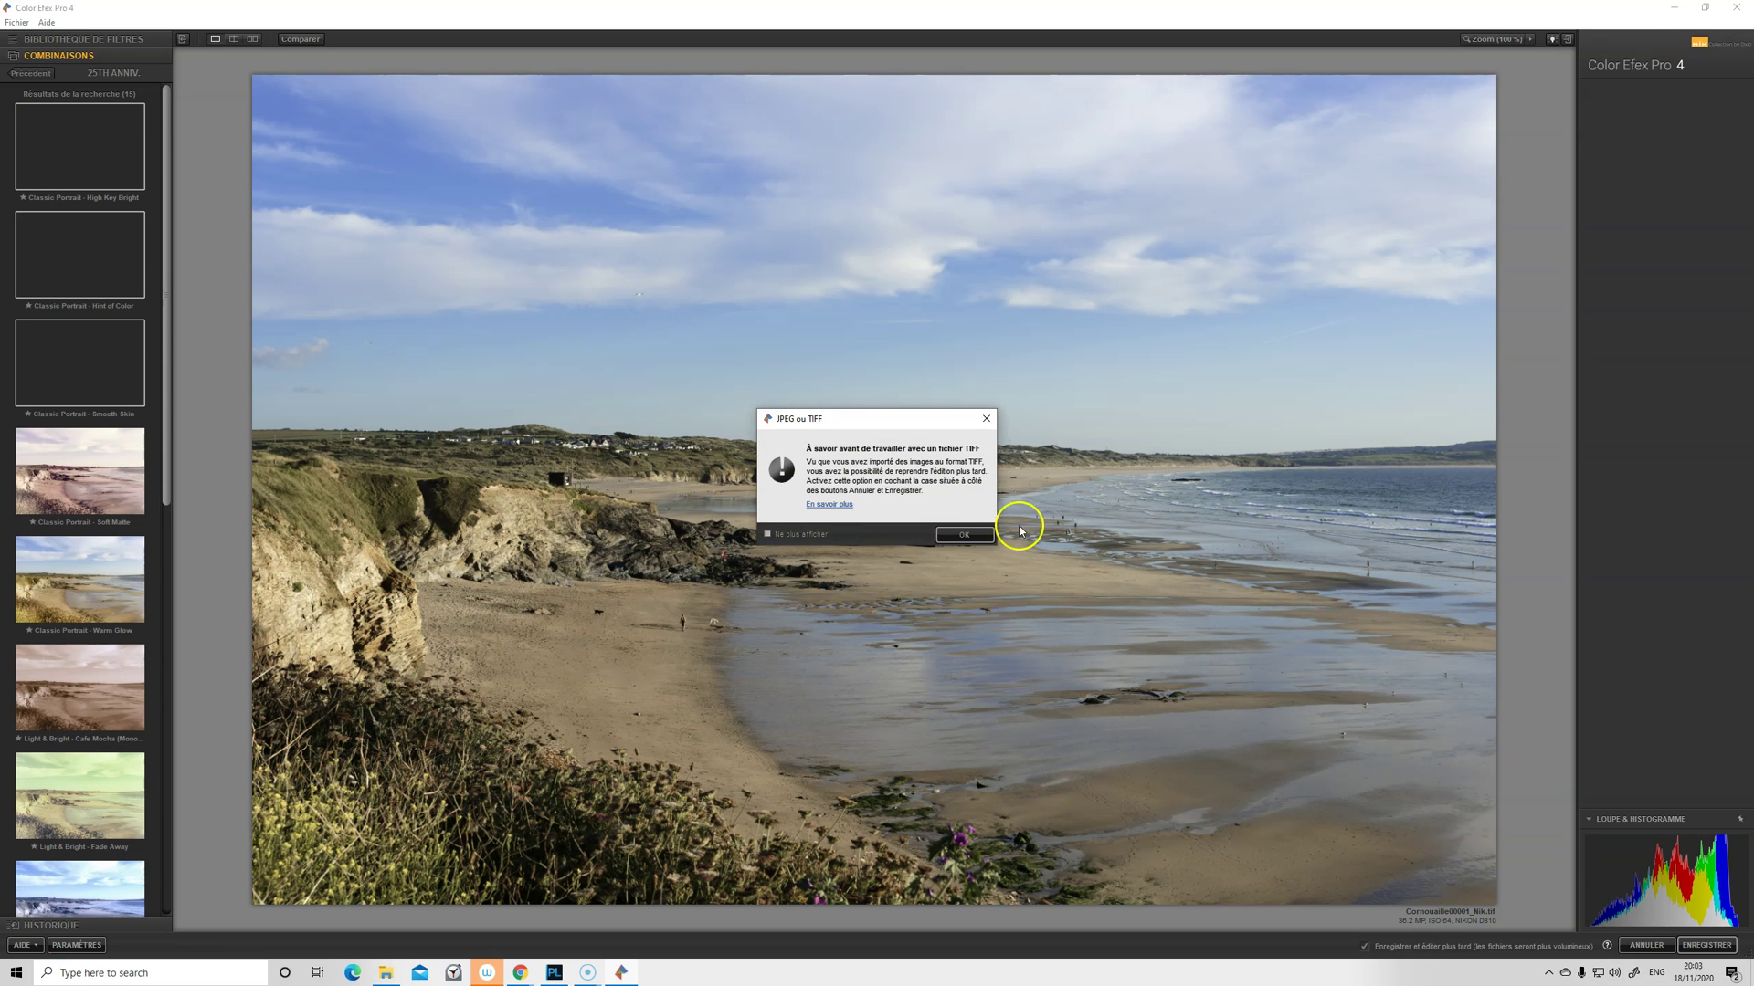
click(980, 535)
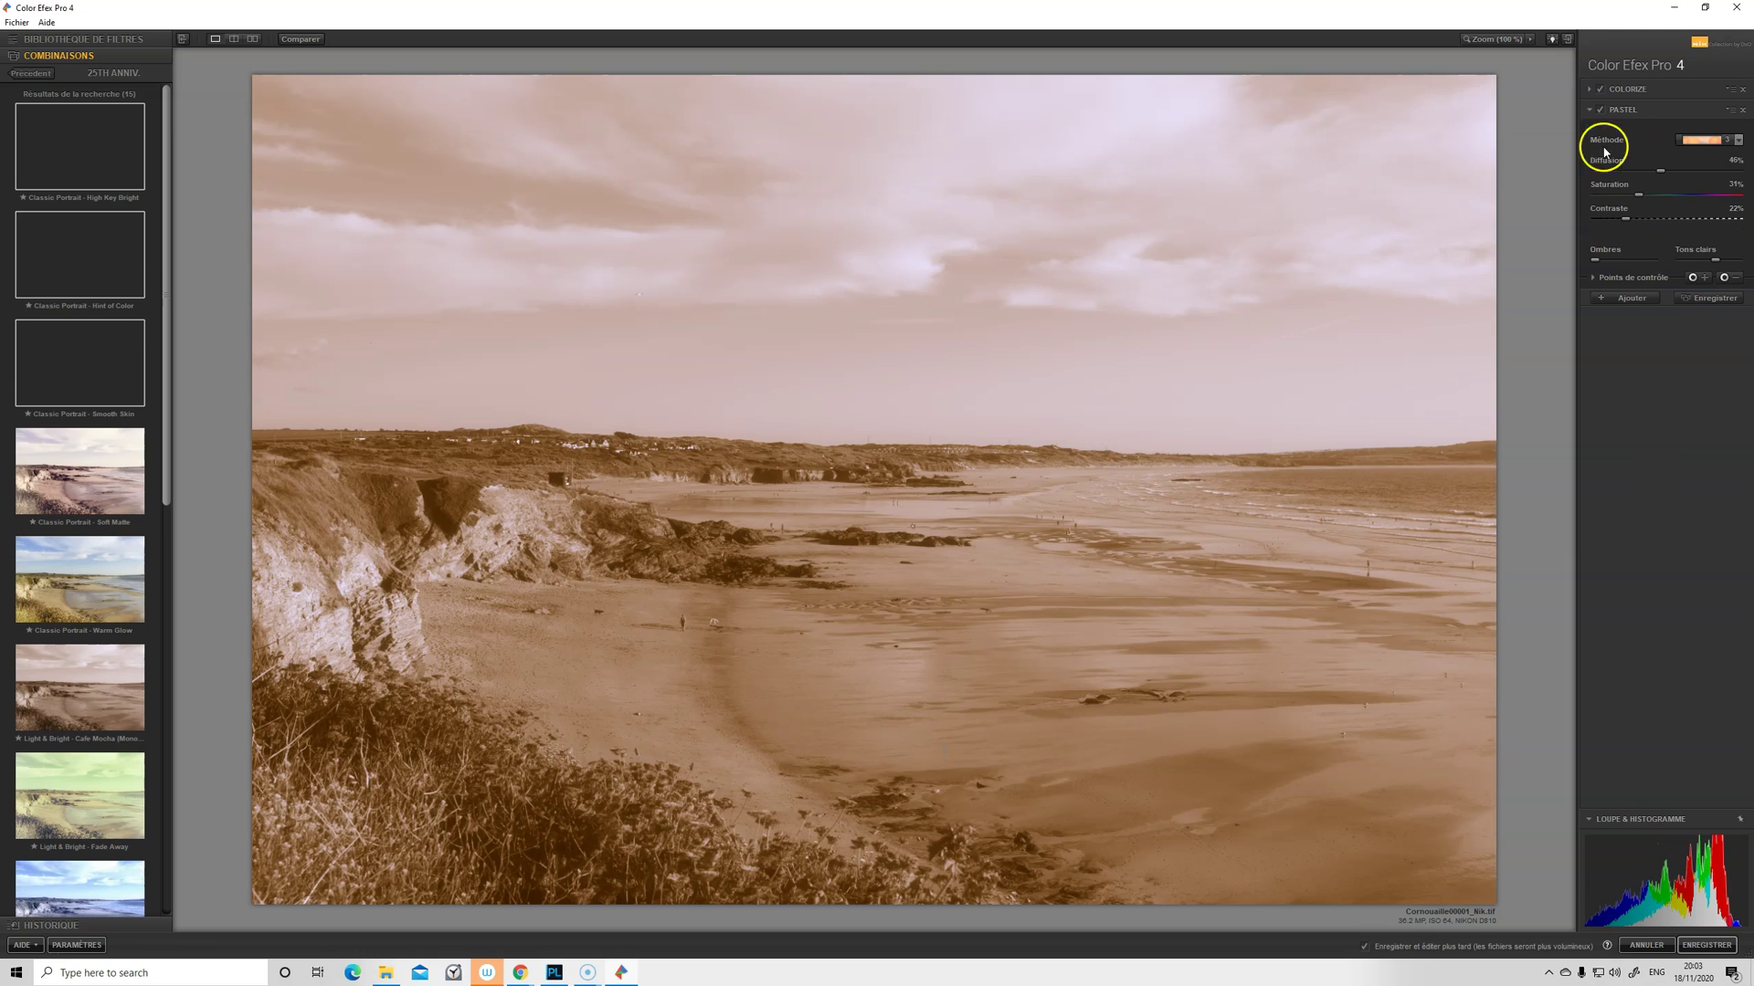
- Add a Detail Extractor filter to the Colorize and Pastel stack, with 50% contrast and -24% saturation
click(52, 41)
click(1605, 296)
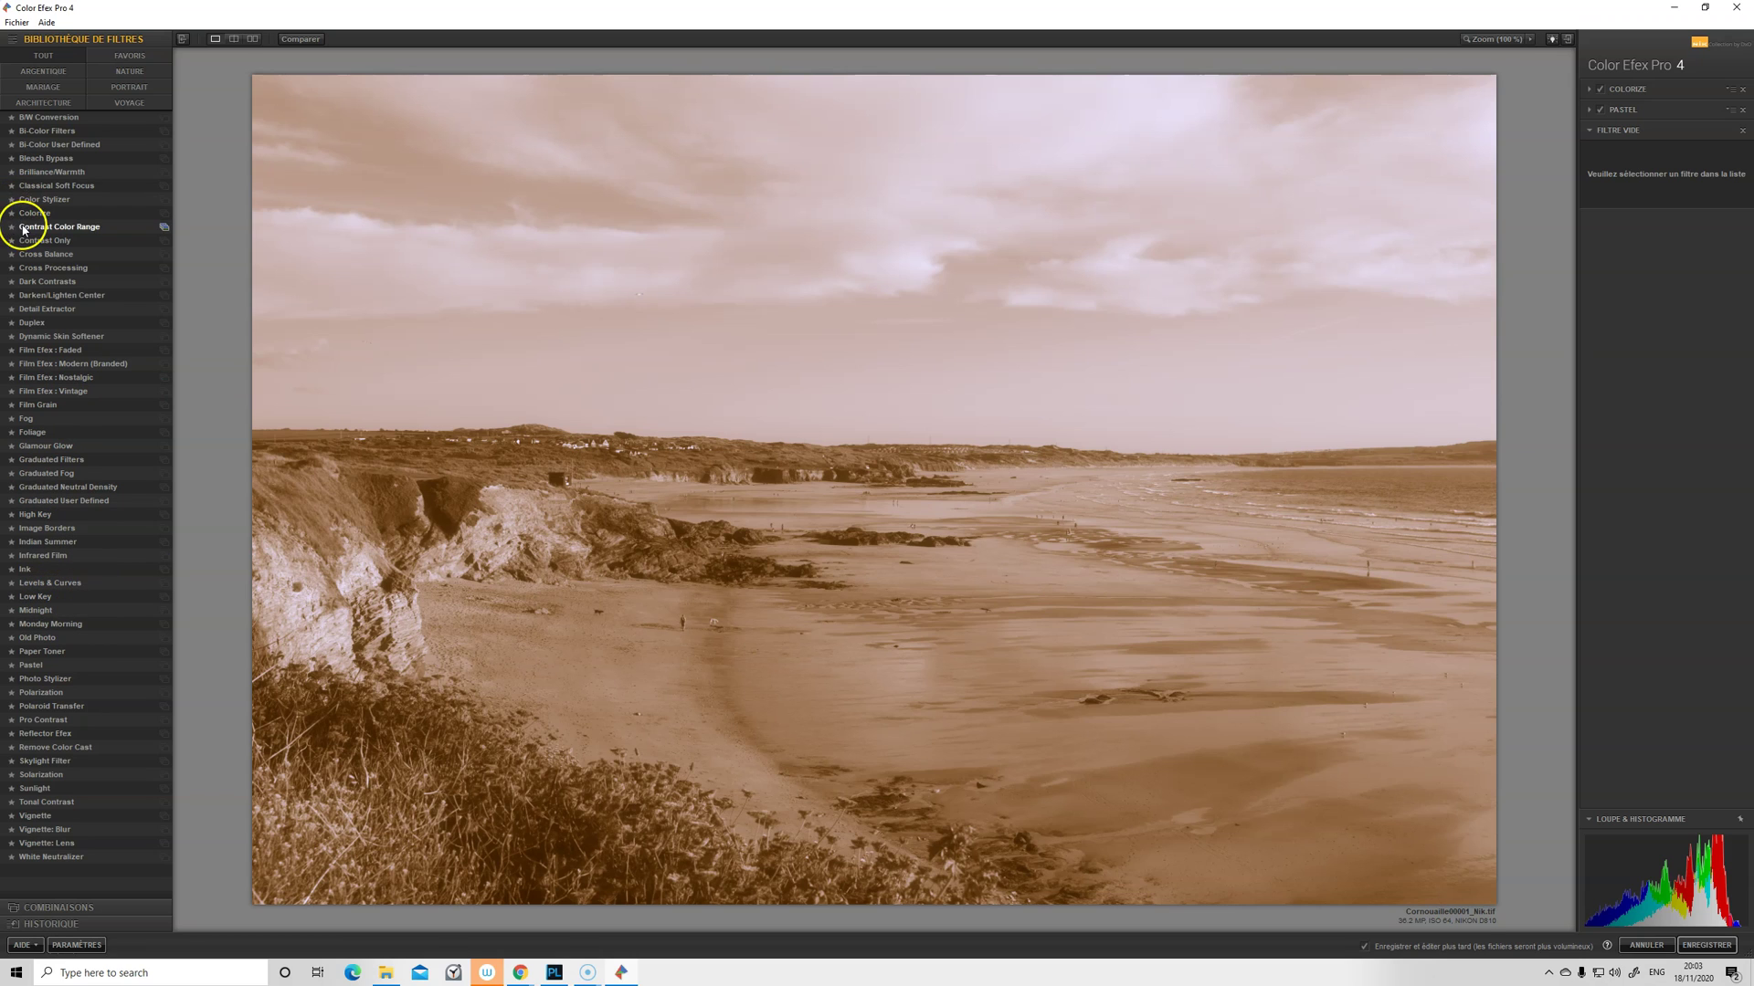
click(58, 310)
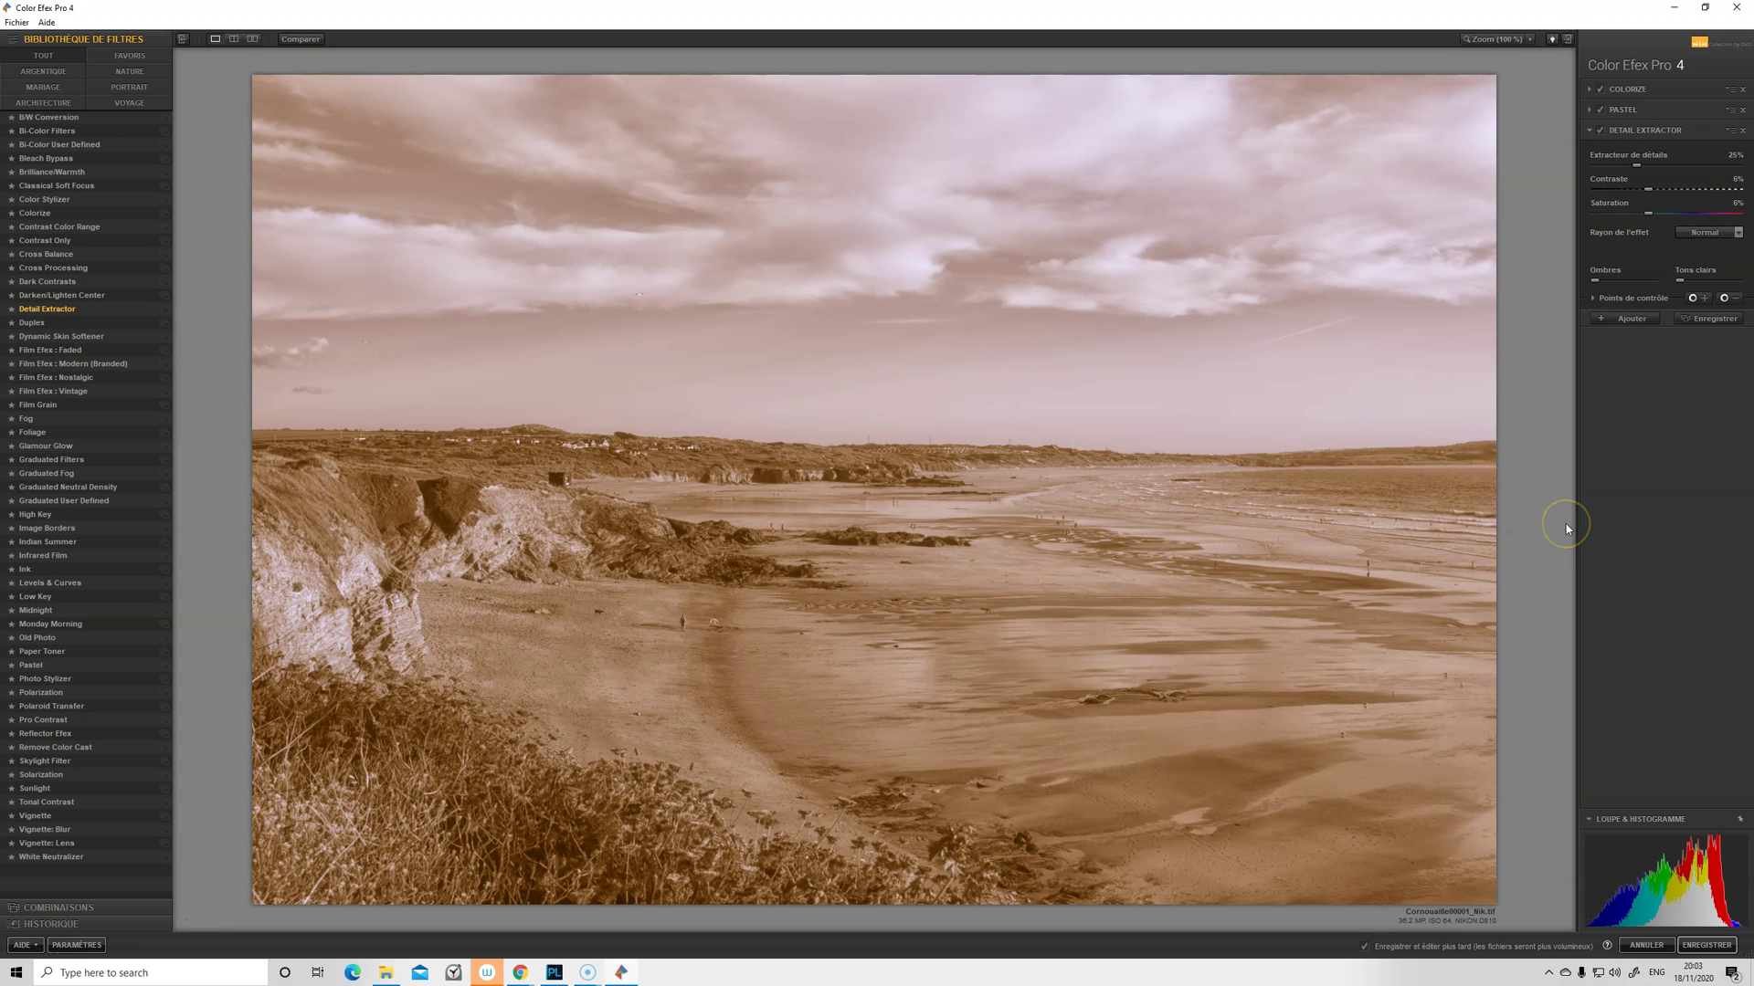
mouse_move(1631, 236)
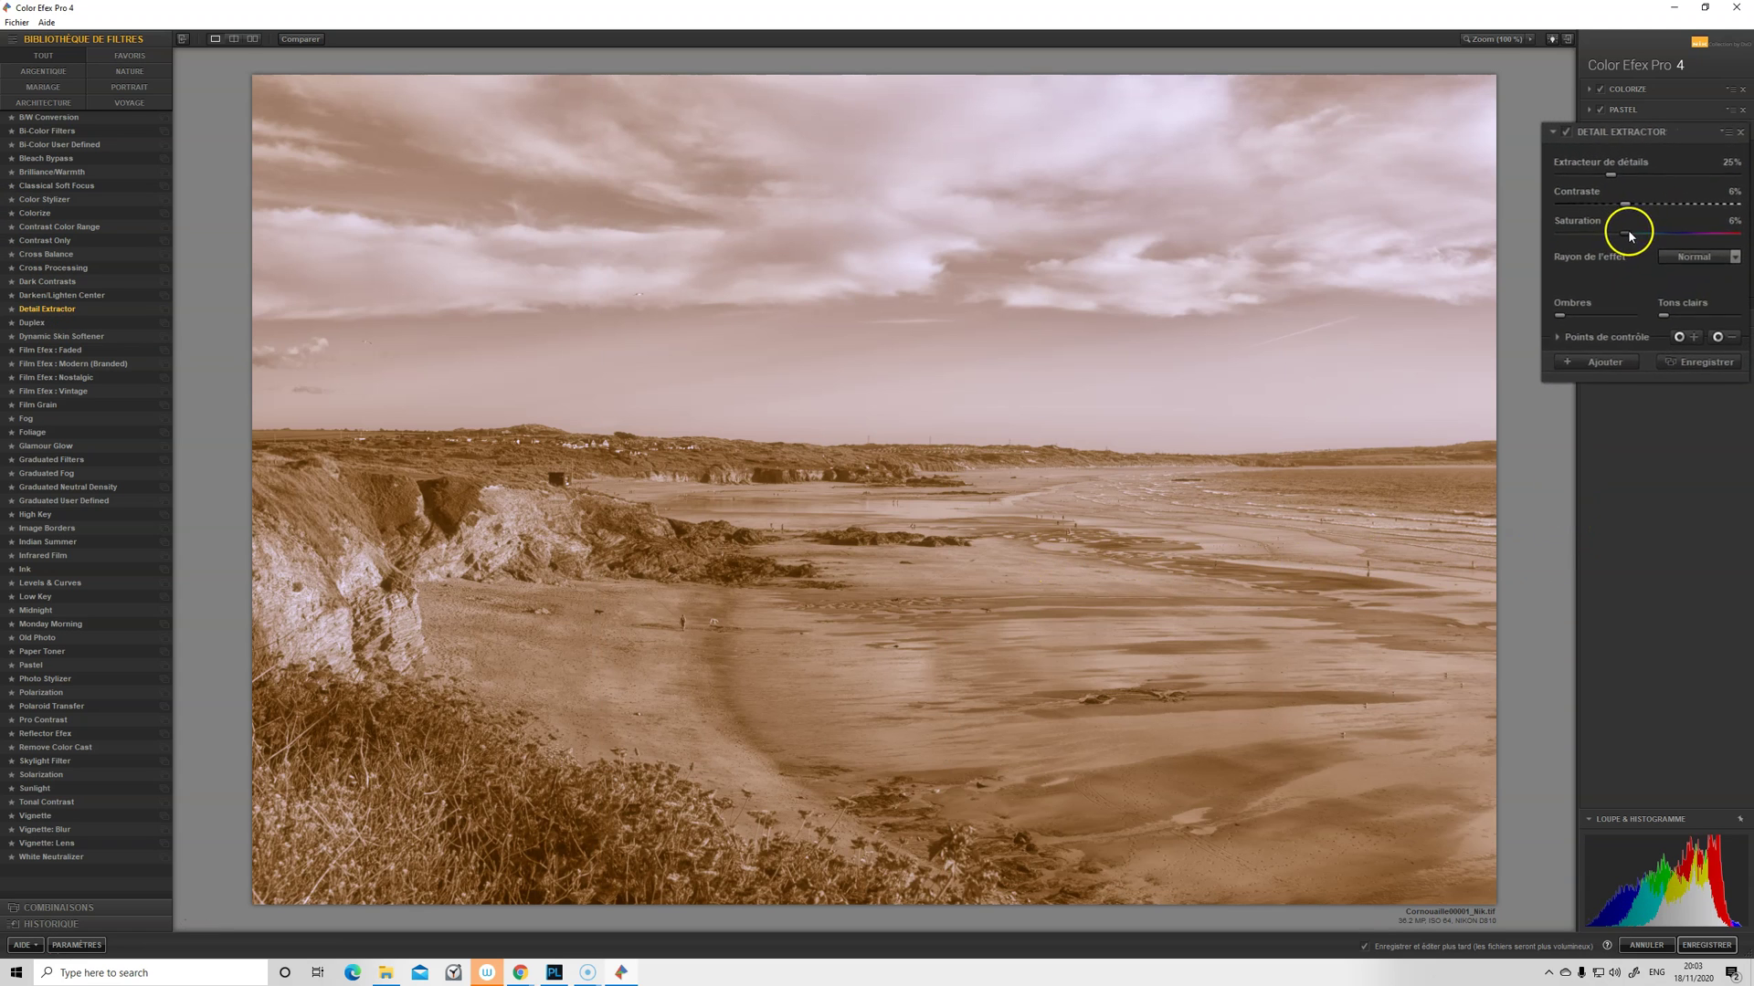
drag(1594, 226, 1656, 225)
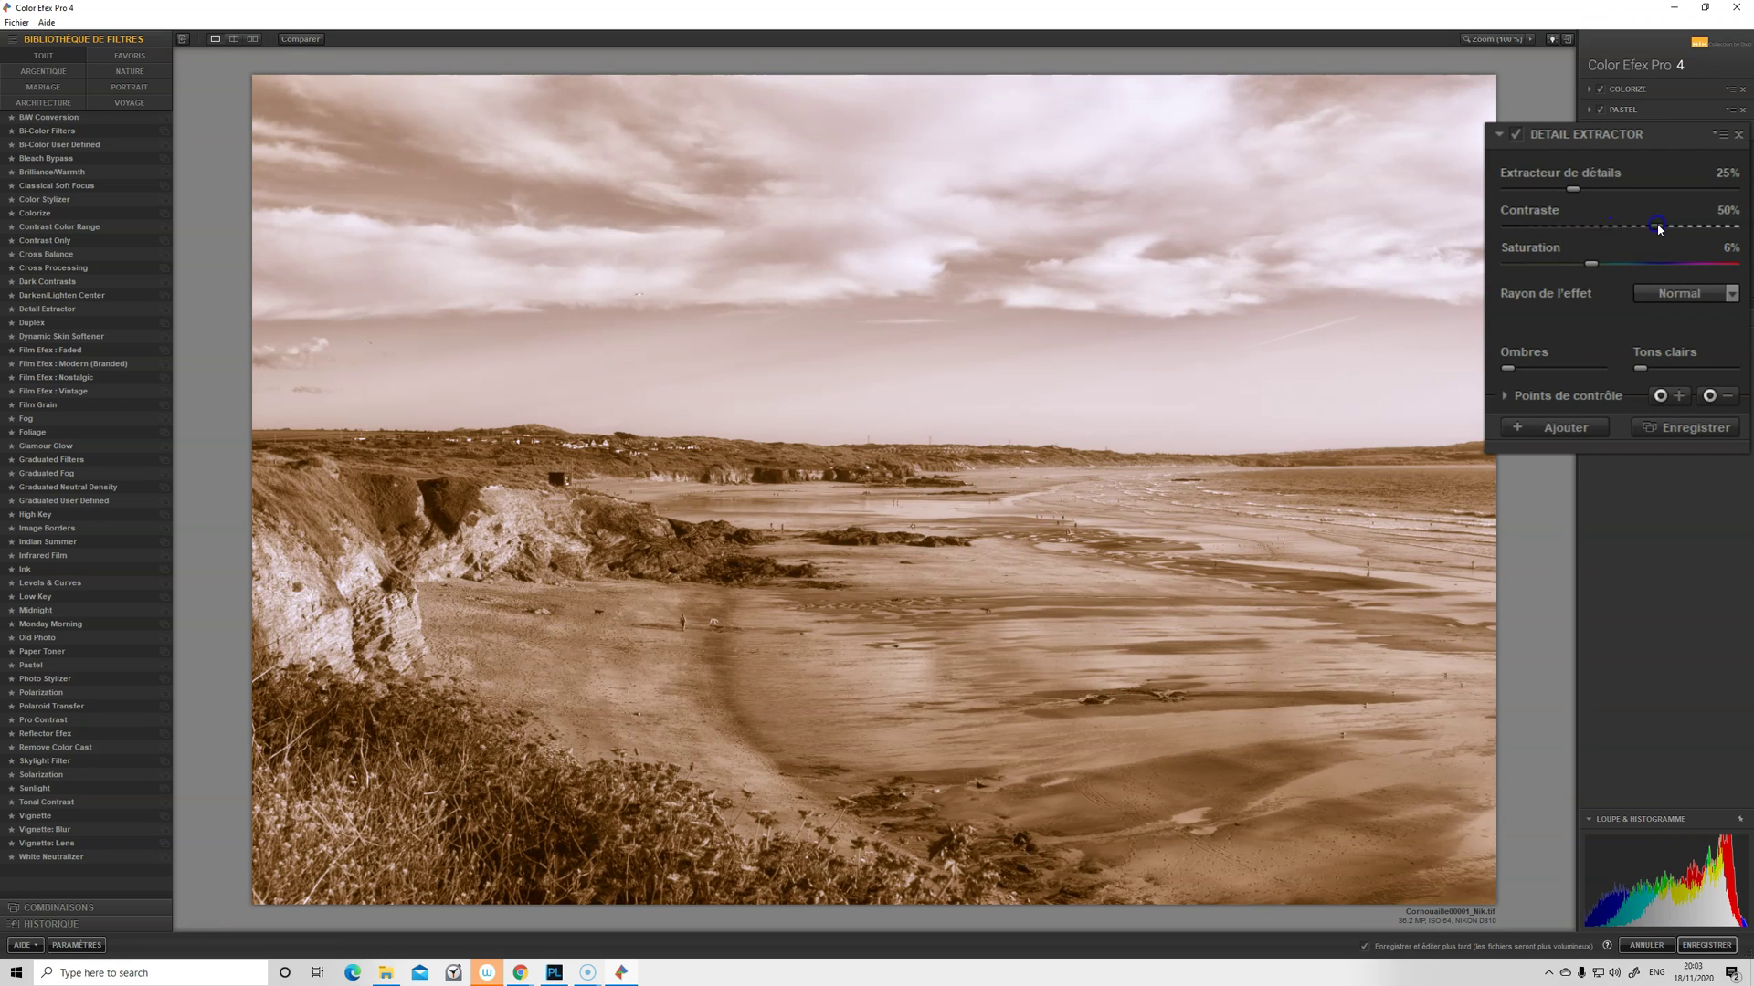
drag(1590, 263, 1546, 267)
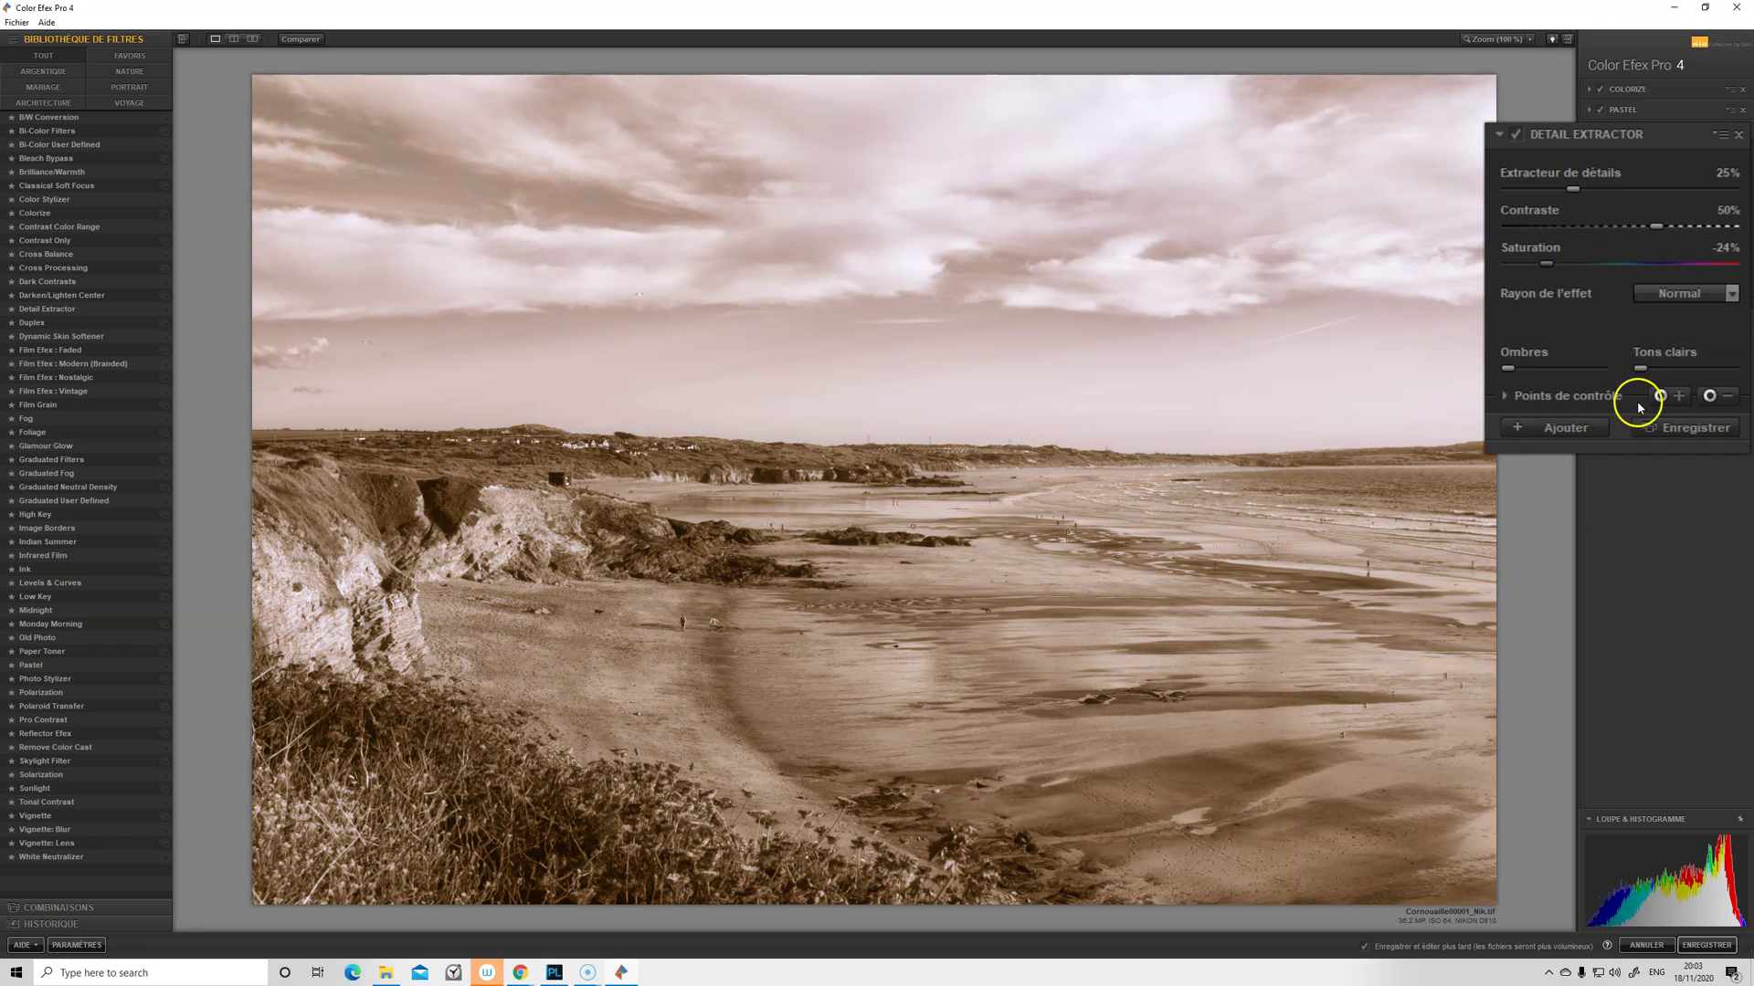
- Compare the Detail Extractor's effect radius options, keep Normal, and save the image
click(1732, 294)
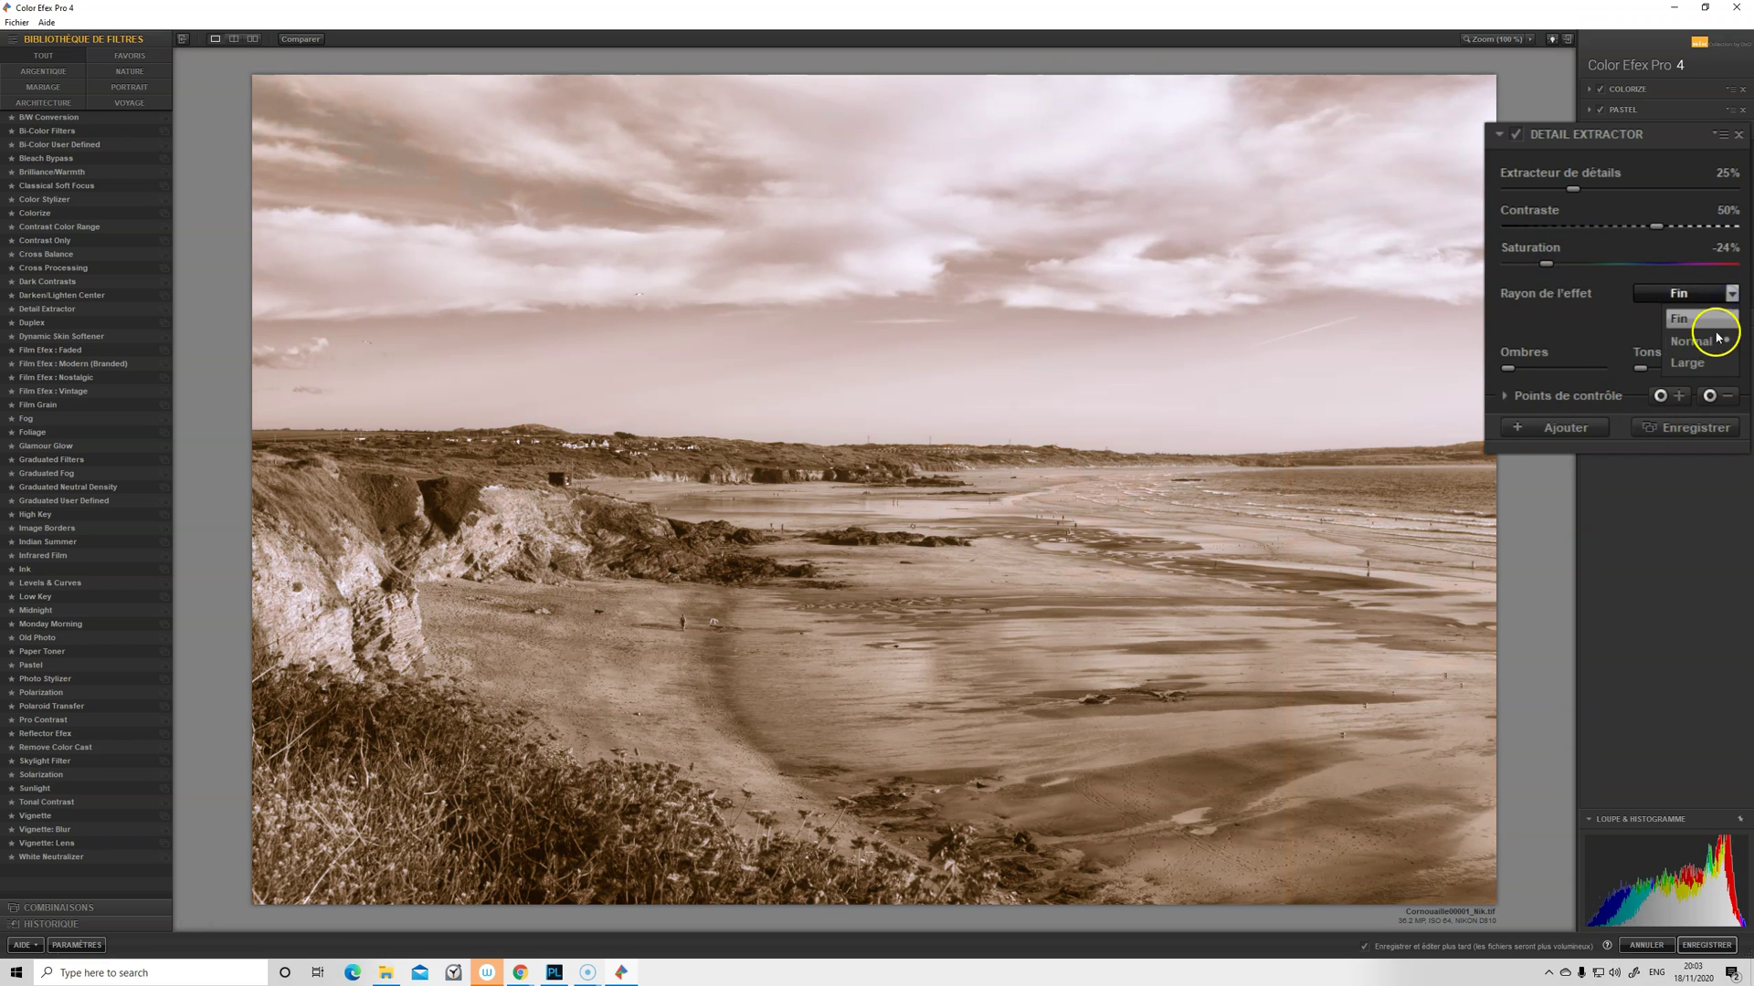
click(1715, 360)
click(1713, 348)
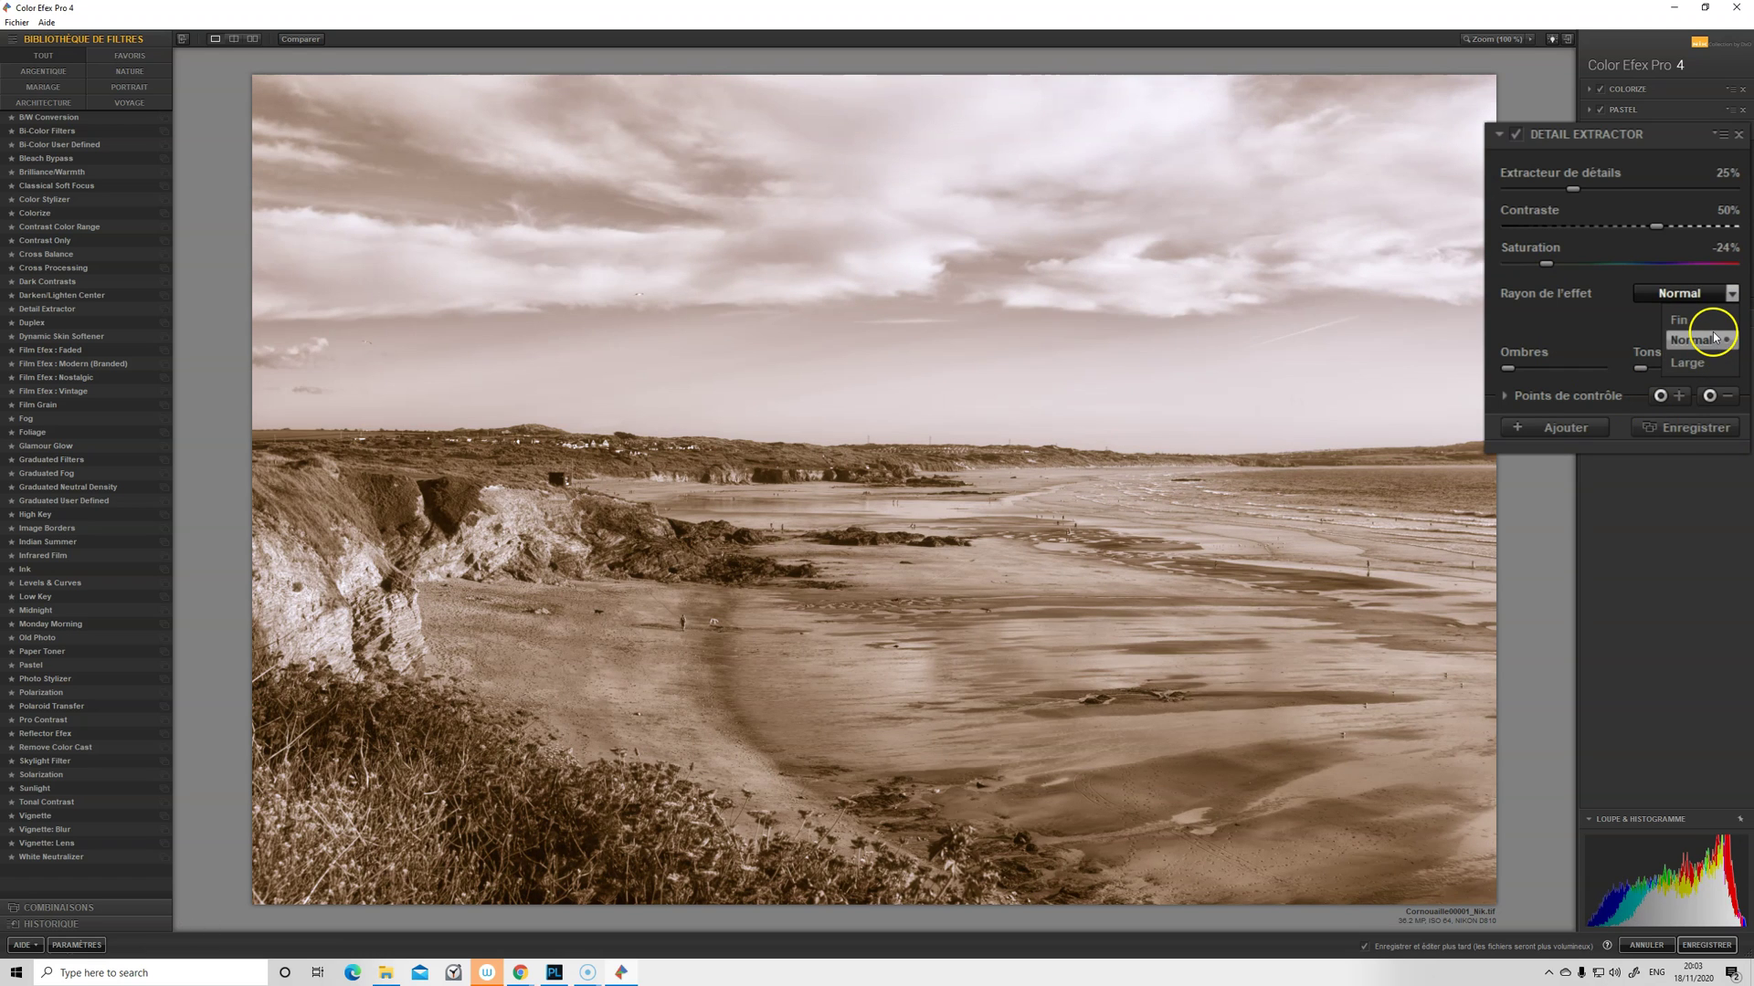
click(1713, 361)
click(1714, 345)
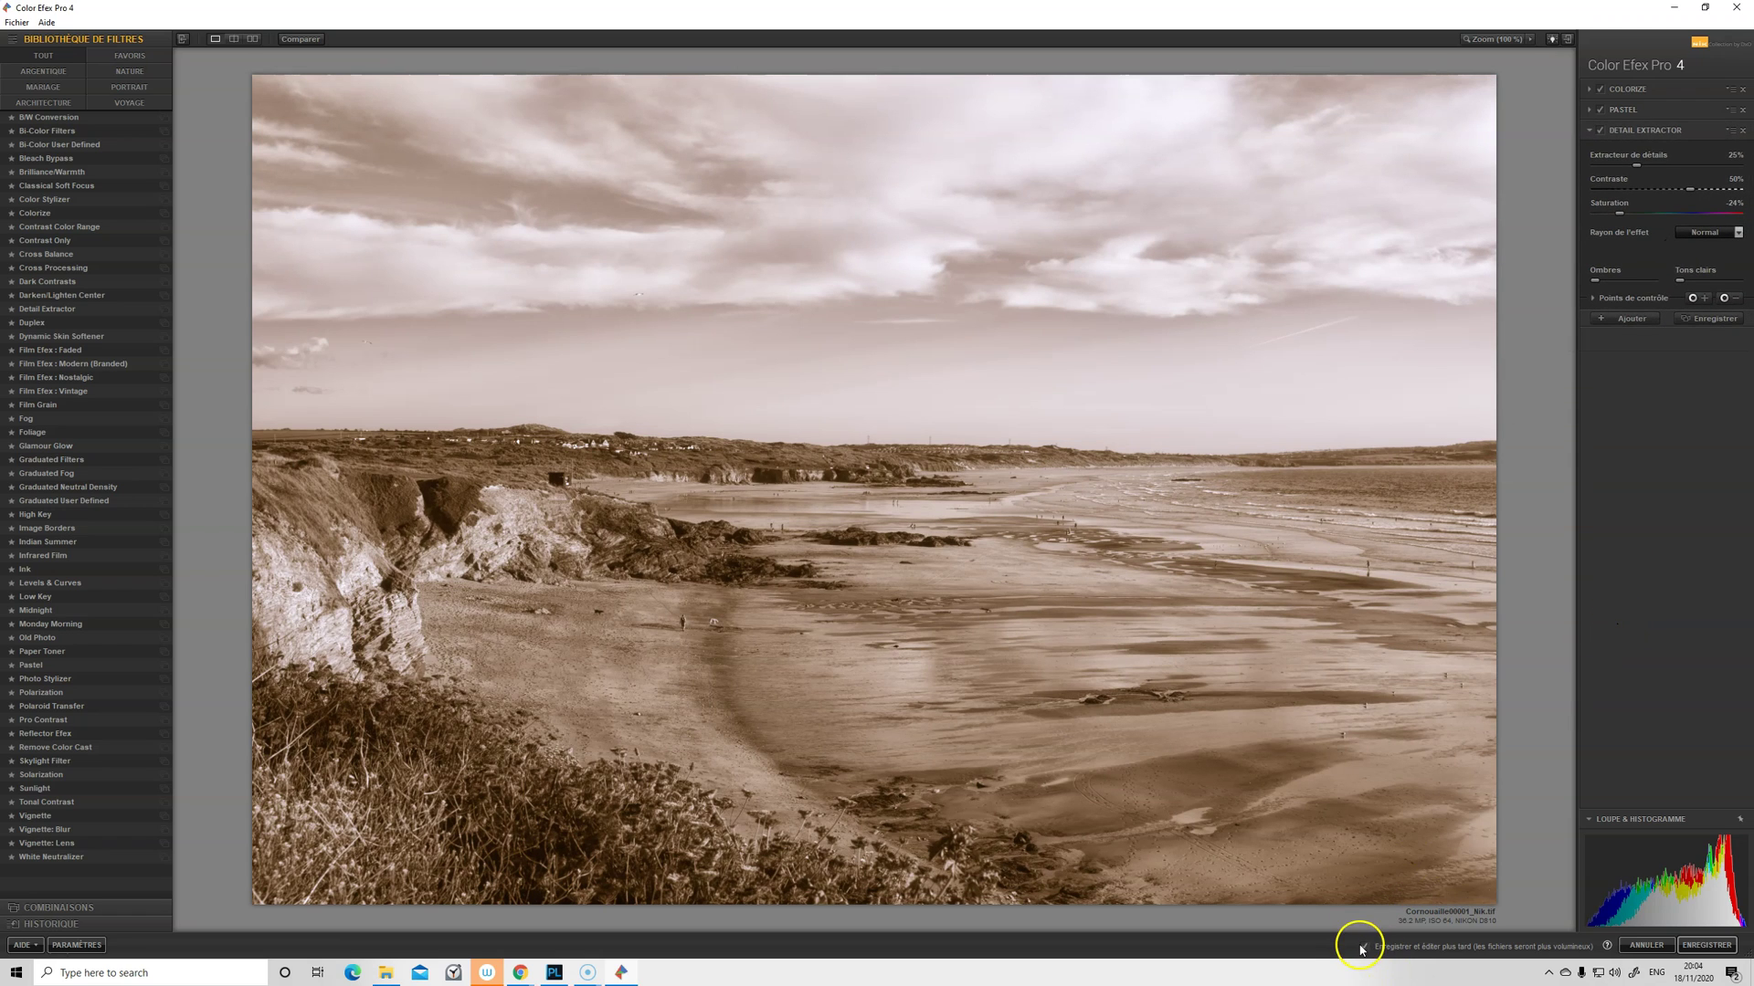
click(1708, 946)
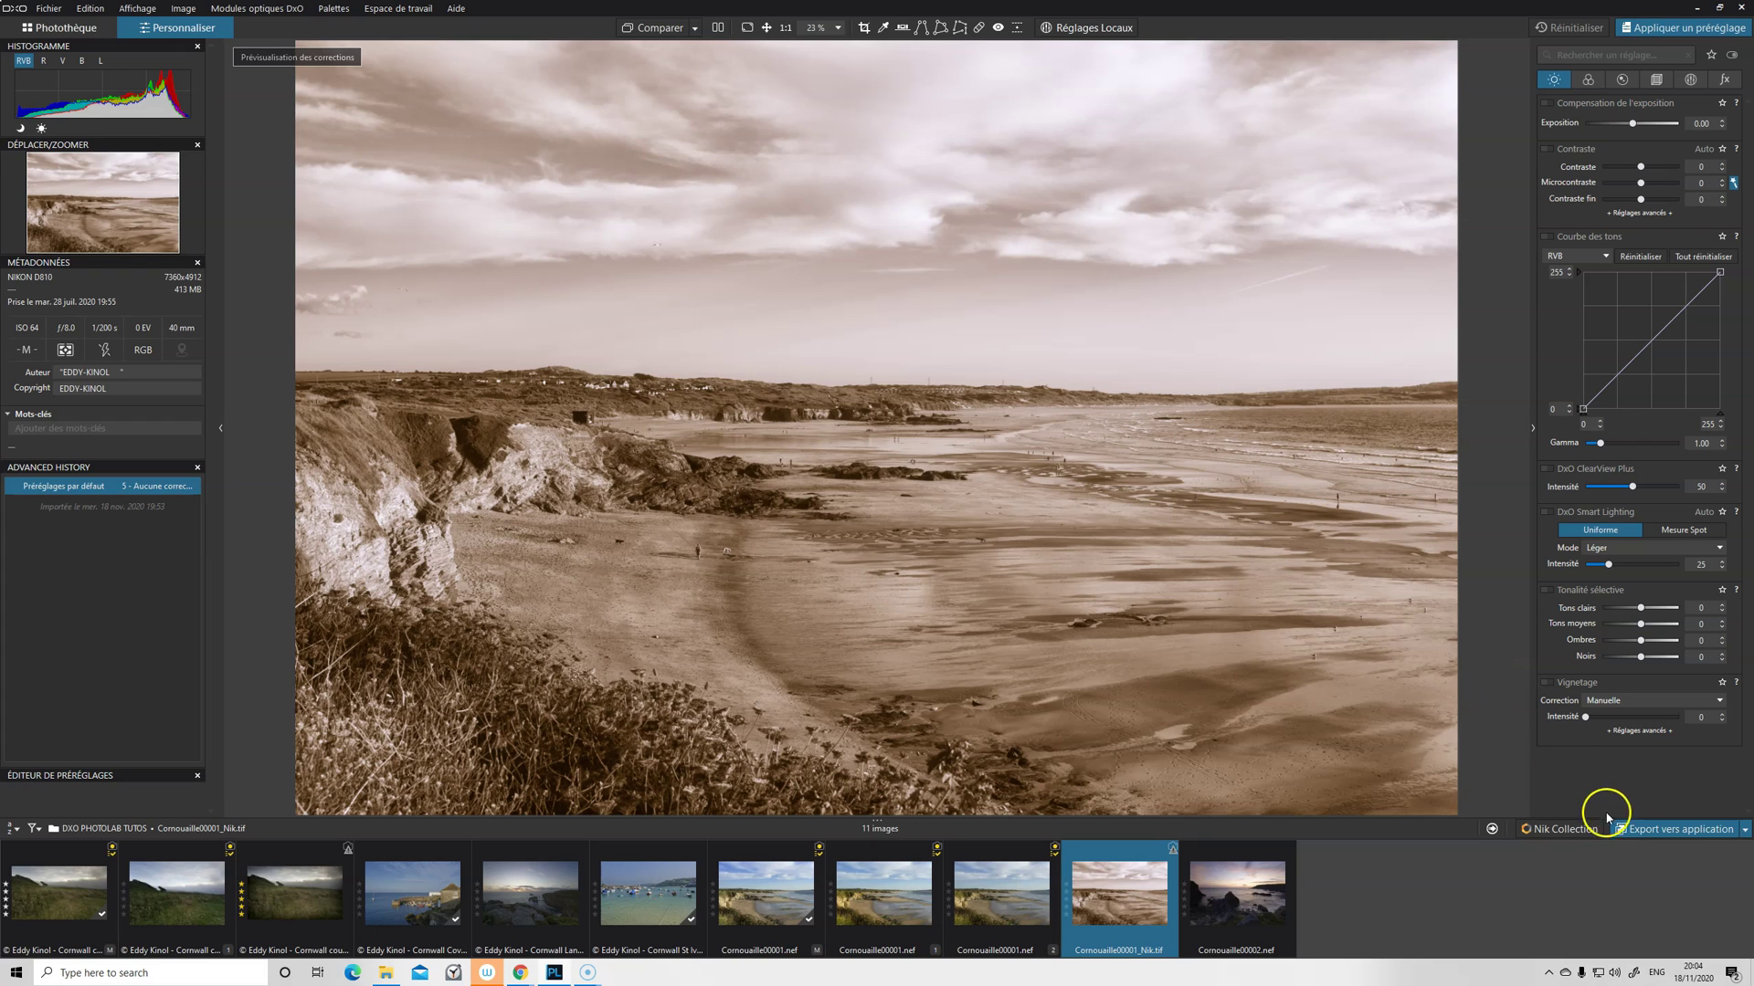
- Look over the list of Nik Collection plugins in DxO PhotoLab and close it without launching one
click(1556, 831)
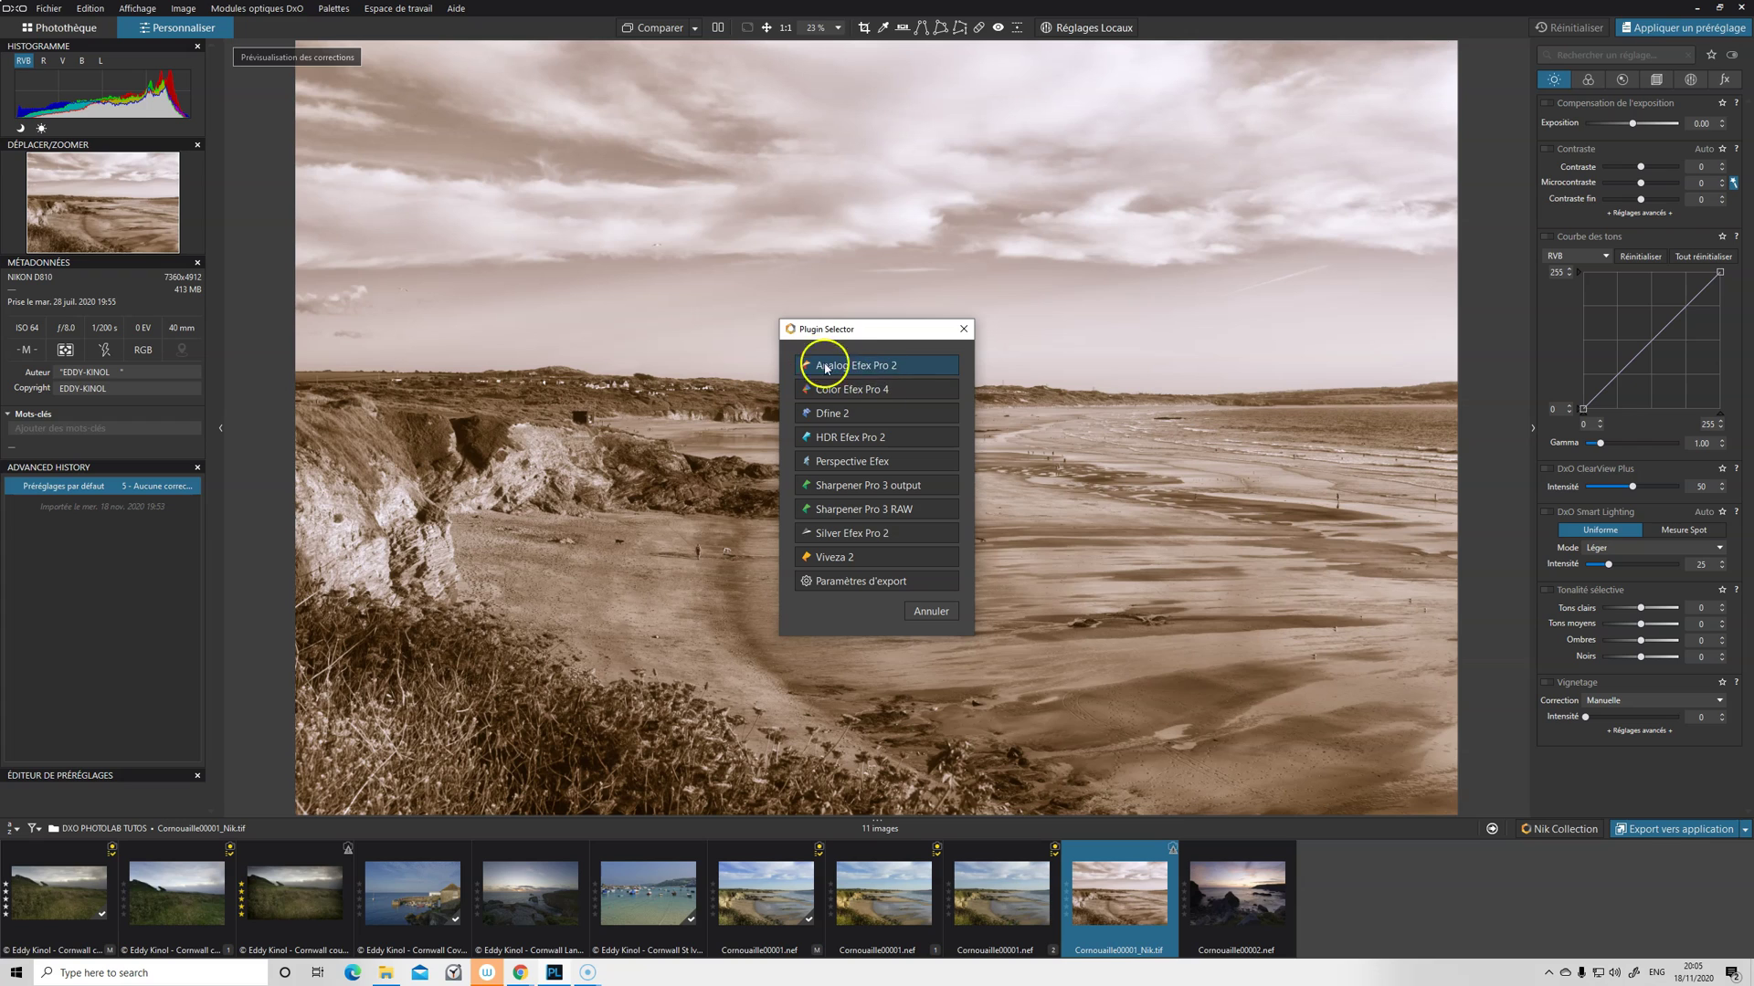
click(1409, 930)
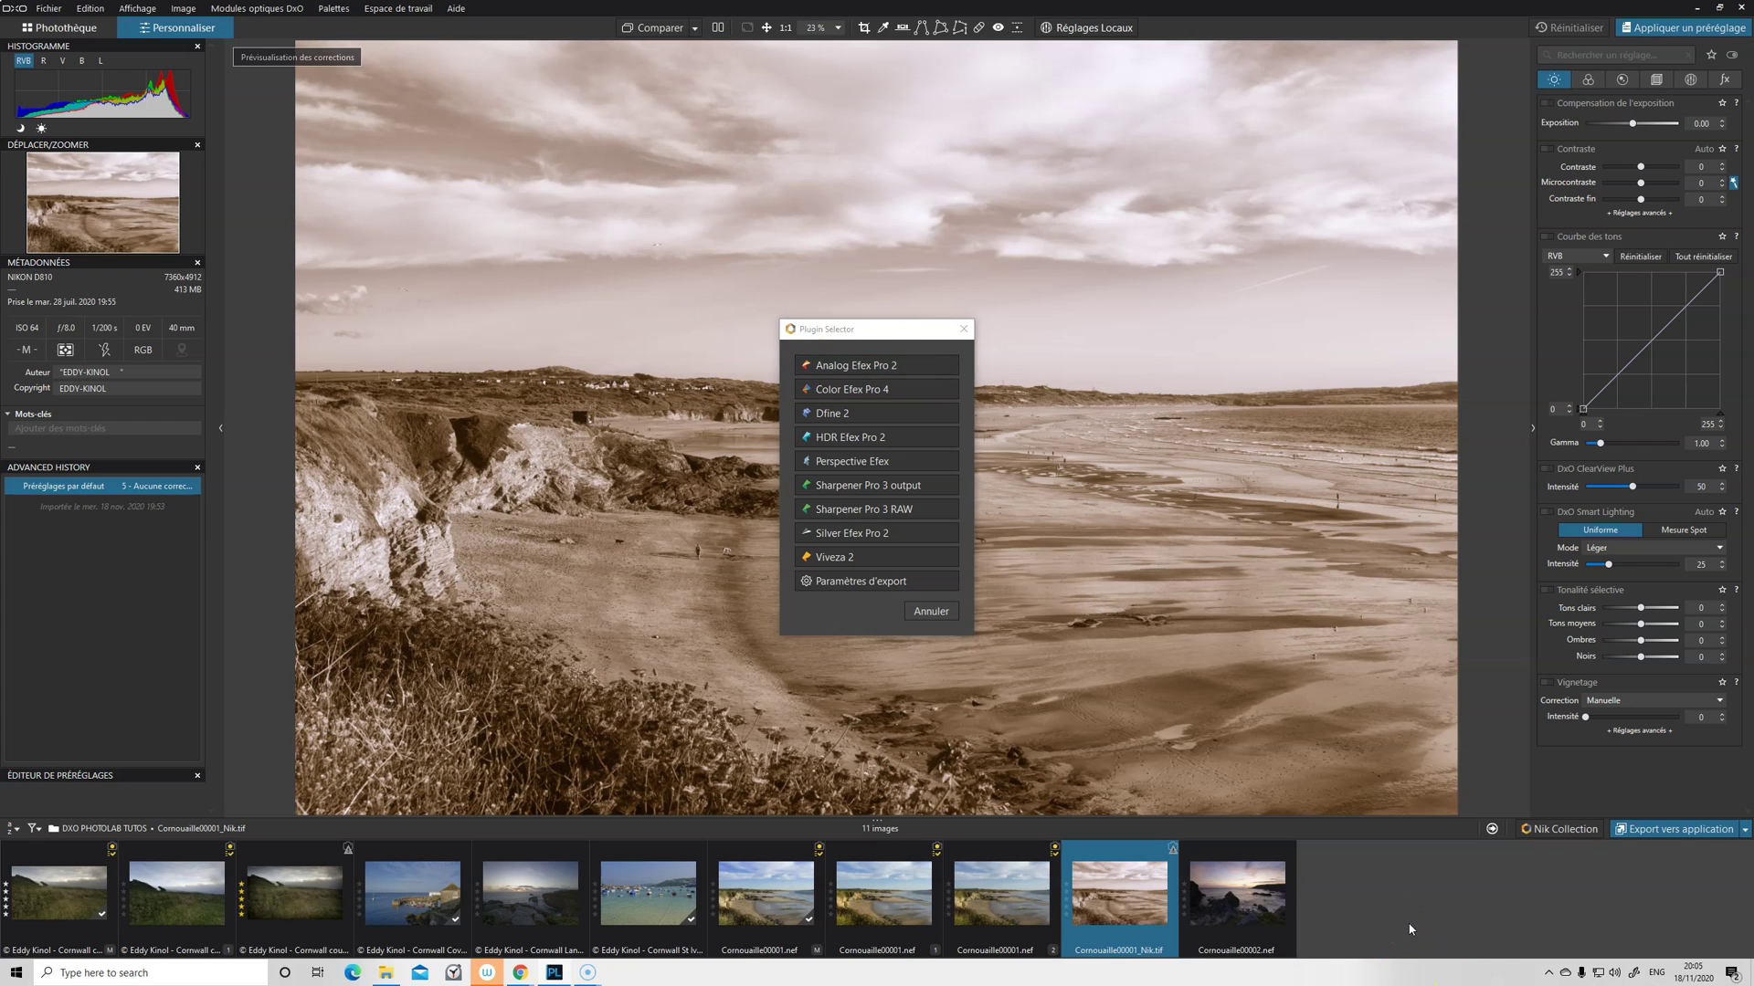
click(931, 612)
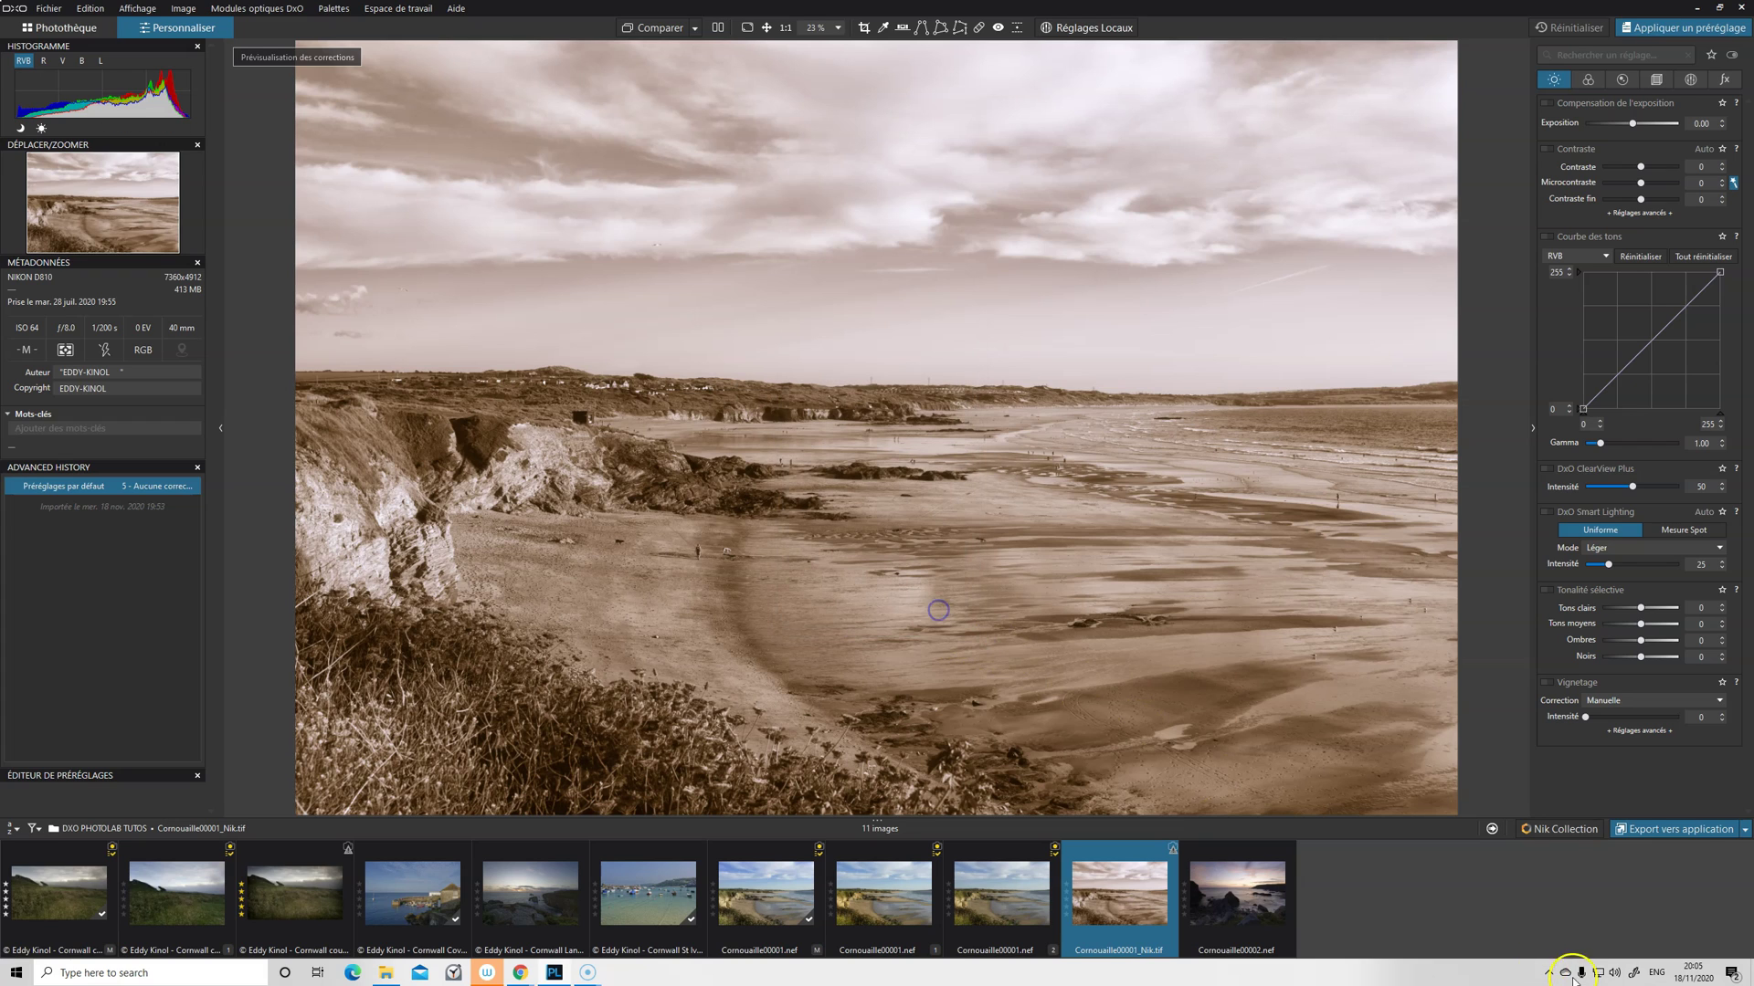